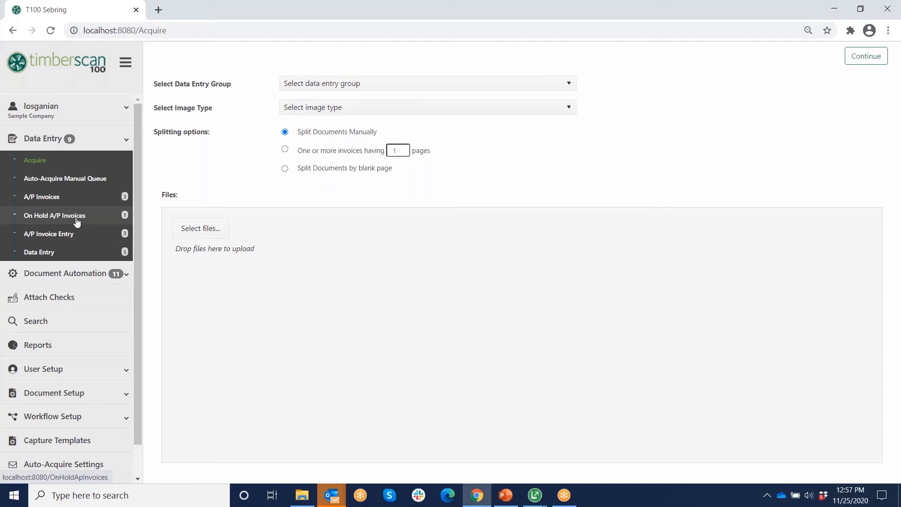
- Start a fresh acquisition for data entry group DE with image type Invoice and OCR on, then browse for files
{"action": "left_click", "coordinate": [35, 161]}
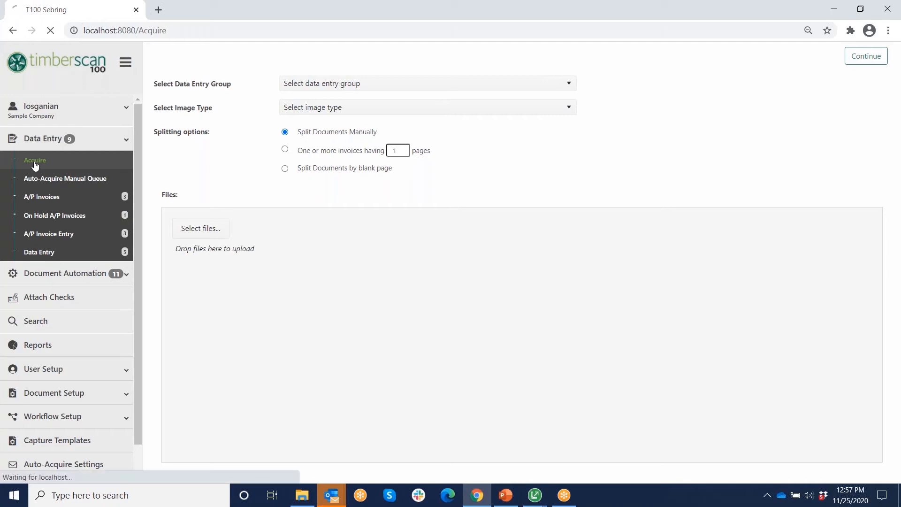
{"action": "left_click", "coordinate": [373, 84]}
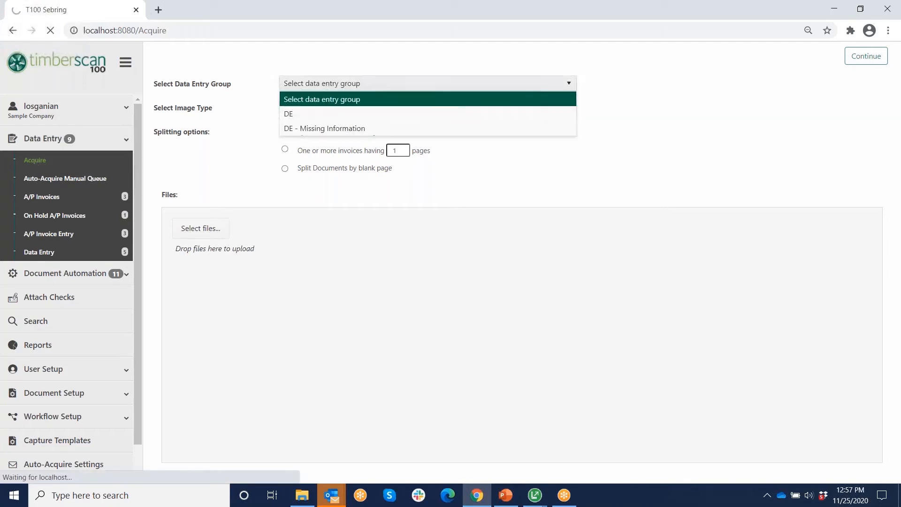
{"action": "left_click", "coordinate": [299, 115]}
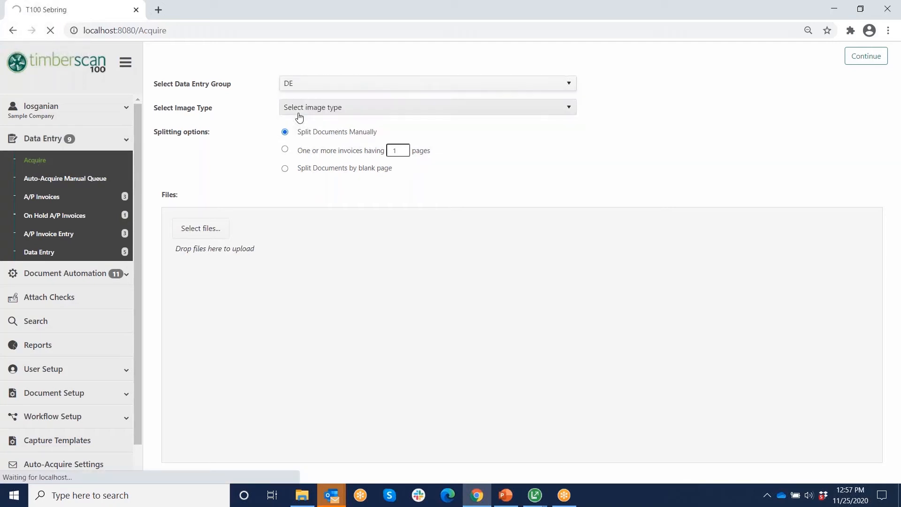
{"action": "left_click", "coordinate": [342, 109]}
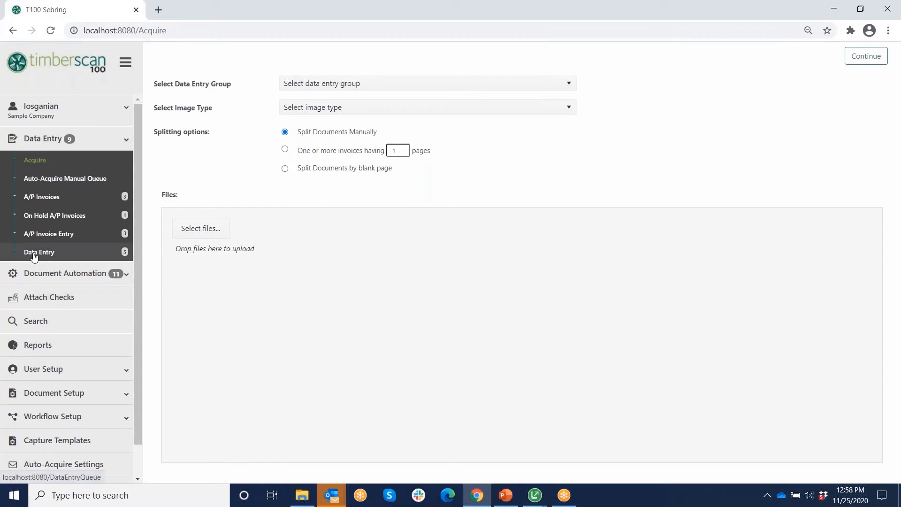
{"action": "left_click", "coordinate": [364, 85]}
{"action": "left_click", "coordinate": [308, 116]}
{"action": "left_click", "coordinate": [325, 109]}
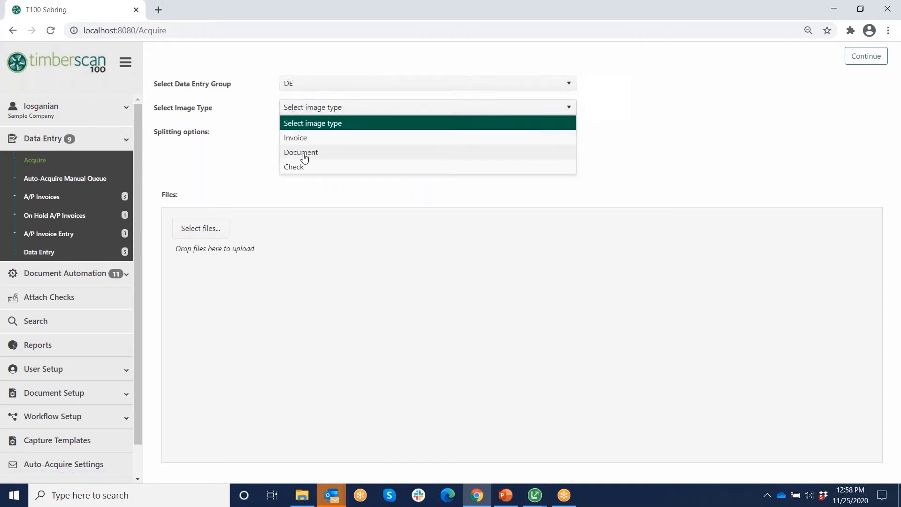
{"action": "left_click", "coordinate": [300, 138]}
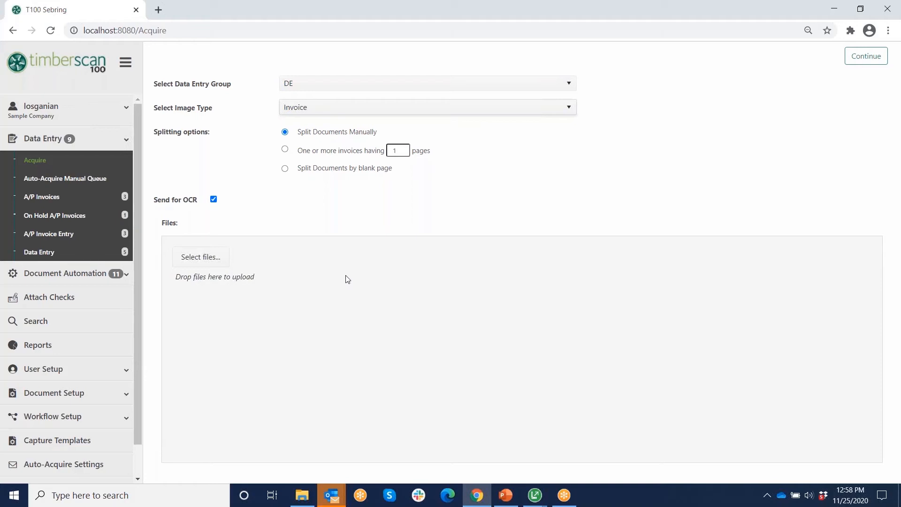
{"action": "left_click", "coordinate": [201, 258]}
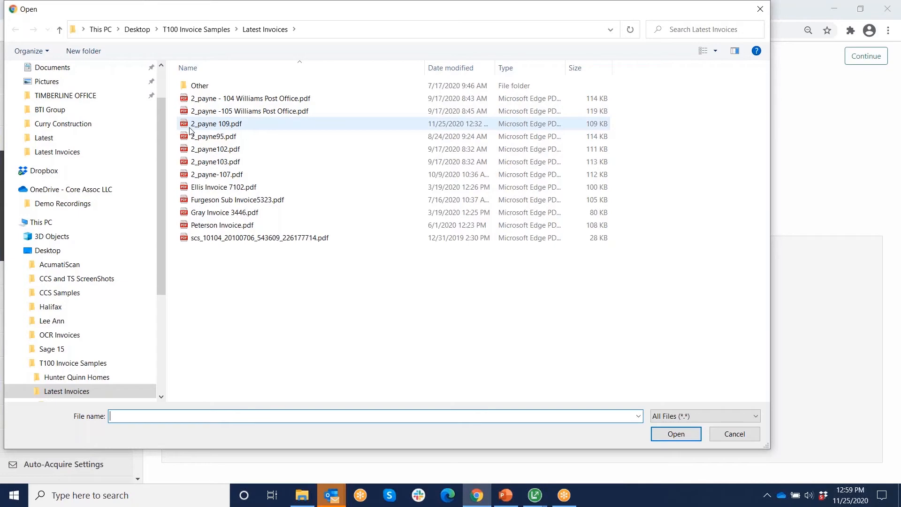
- Upload 2_payne-107.pdf, Ellis Invoice 7102.pdf and the SCS scan PDF from Latest Invoices
{"action": "left_click", "coordinate": [193, 98]}
{"action": "left_click", "coordinate": [235, 237], "text": "shift"}
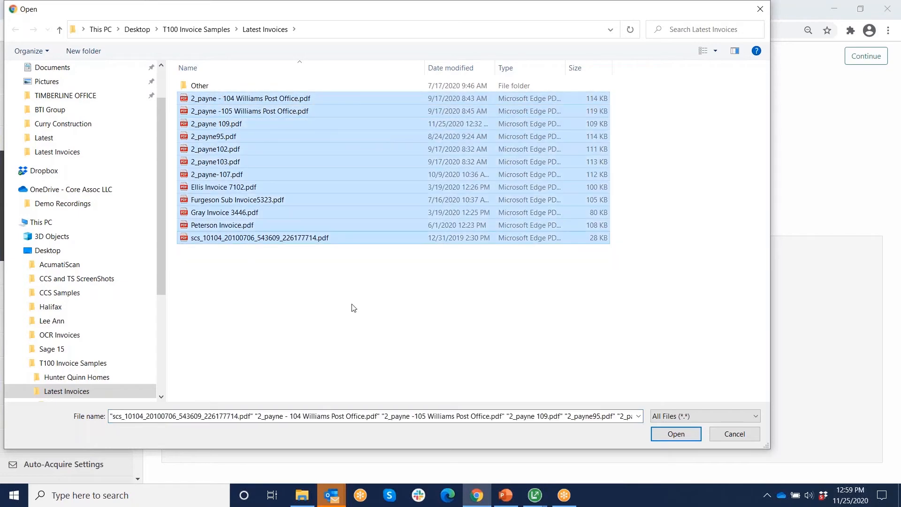
{"action": "left_click", "coordinate": [370, 326]}
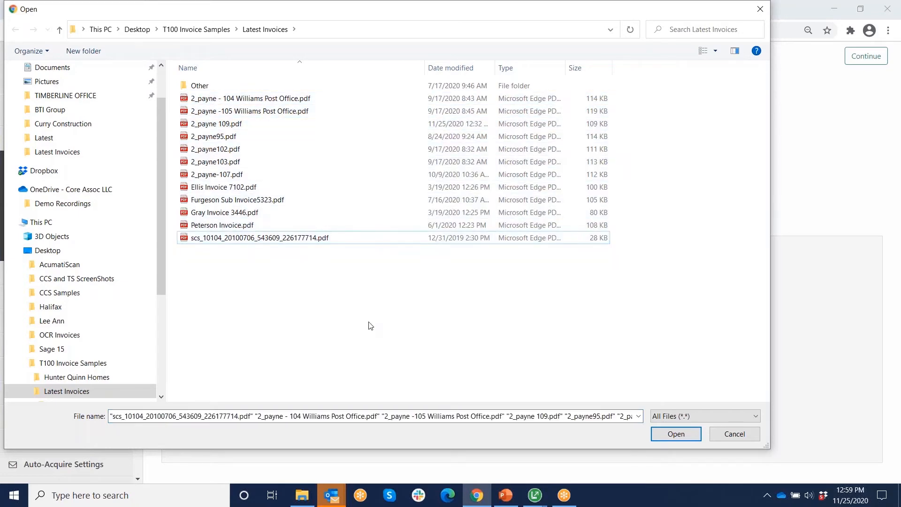
{"action": "left_click", "coordinate": [215, 174]}
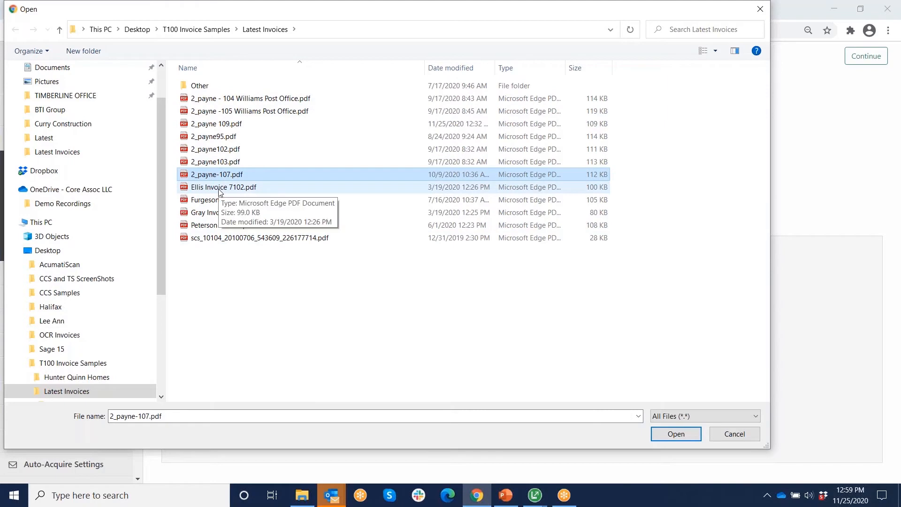
{"action": "left_click", "coordinate": [219, 190], "text": "ctrl"}
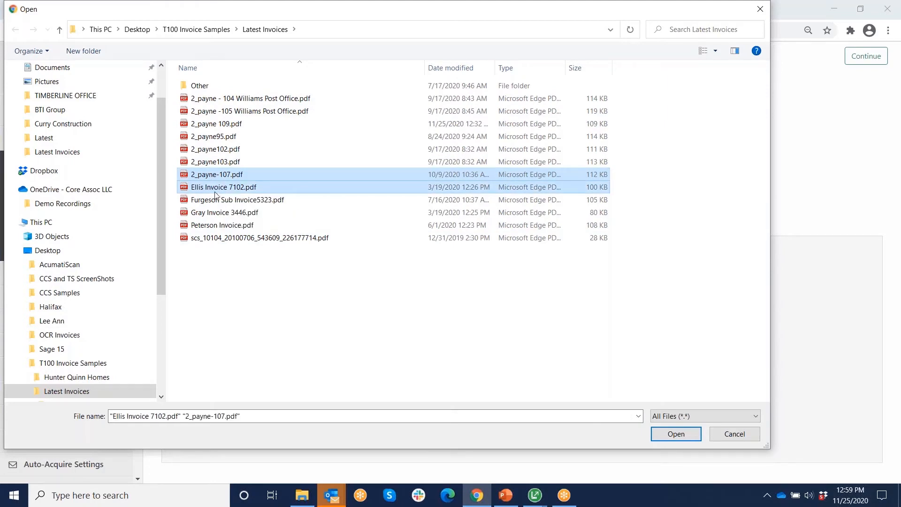
{"action": "left_click", "coordinate": [226, 240], "text": "ctrl"}
{"action": "left_click", "coordinate": [676, 433]}
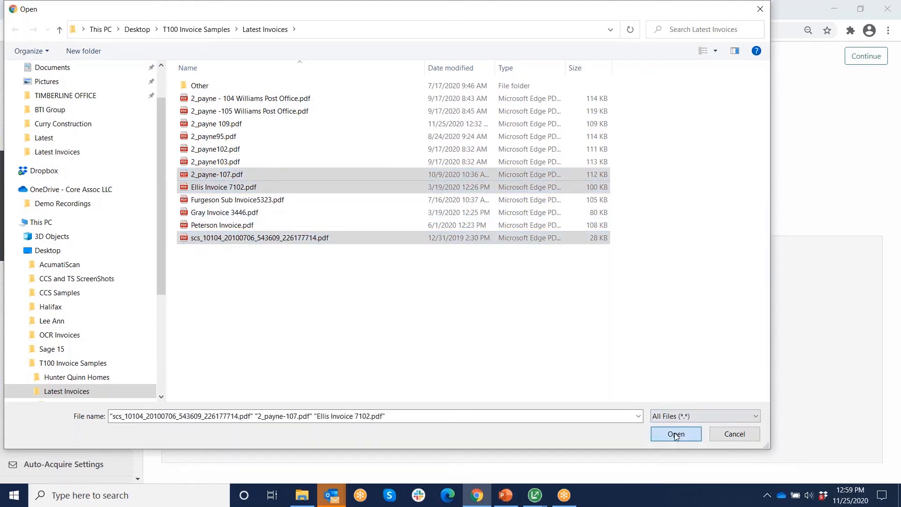
{"action": "left_click", "coordinate": [866, 56]}
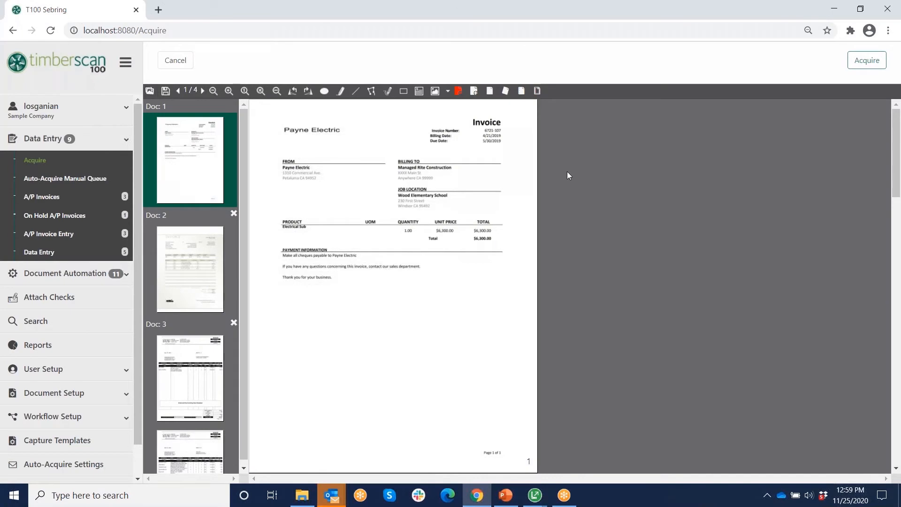
- Zoom in on the Payne Electric invoice in Doc 1 and flag it Approve
{"action": "left_click", "coordinate": [228, 91]}
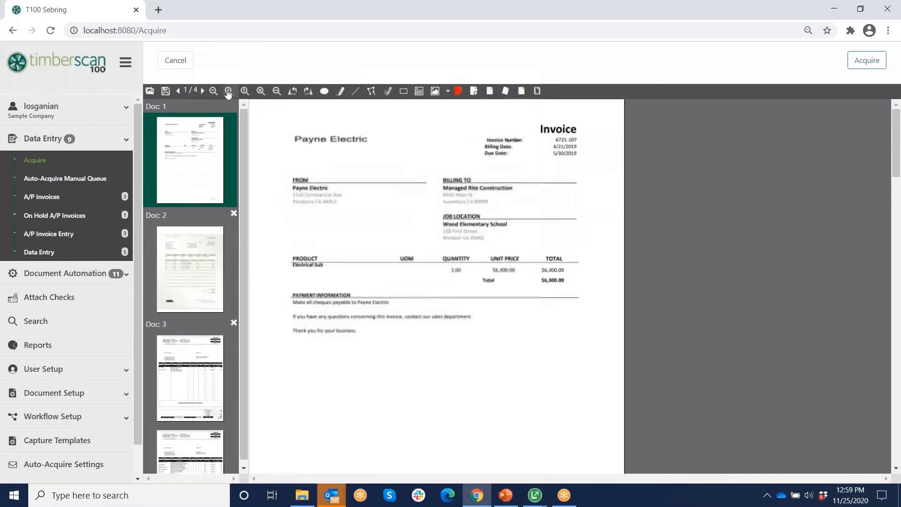
{"action": "left_click", "coordinate": [228, 91]}
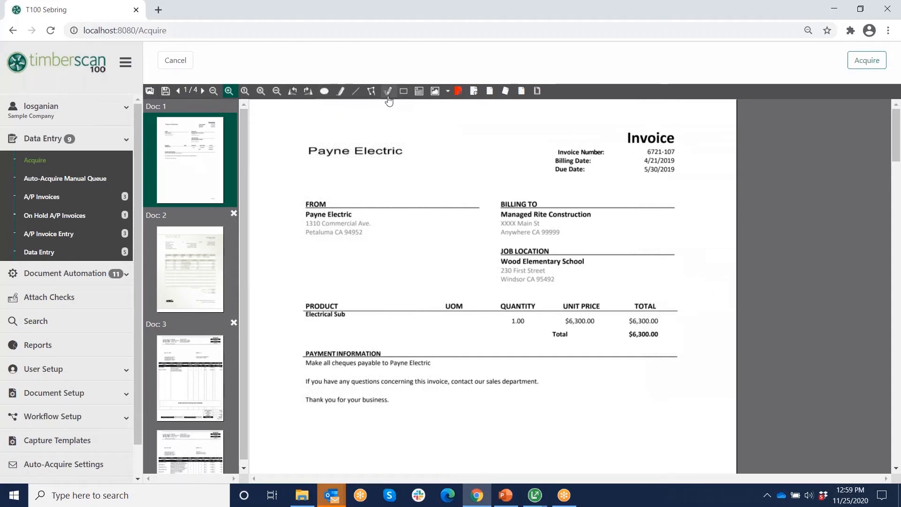
{"action": "left_click", "coordinate": [458, 91]}
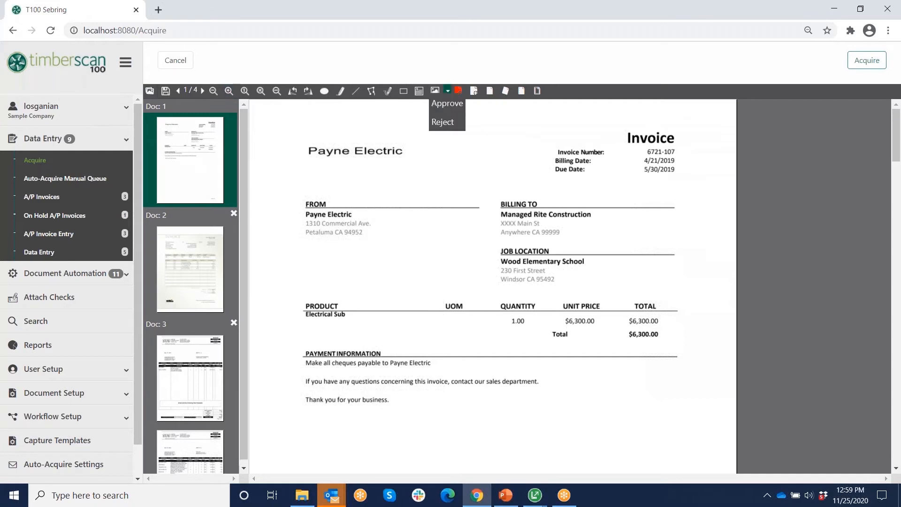
{"action": "left_click", "coordinate": [446, 103]}
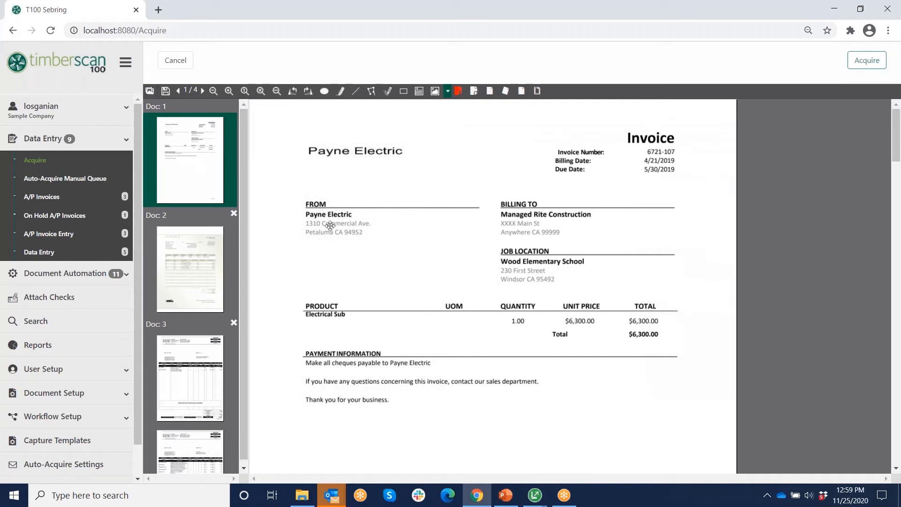
{"action": "left_click_drag", "start_coordinate": [245, 166], "coordinate": [246, 240]}
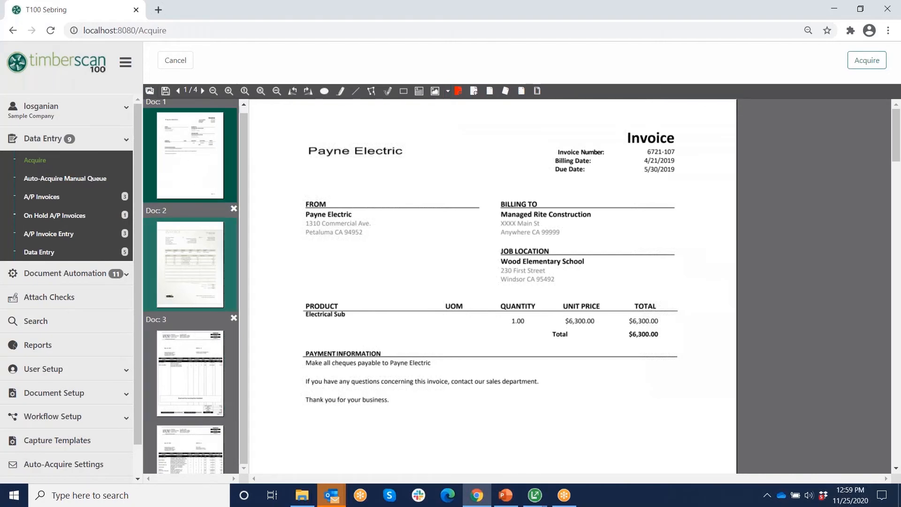
- Review the Ellis Lumber and SCS invoices, split page four into its own document, then cancel
{"action": "left_click", "coordinate": [190, 261]}
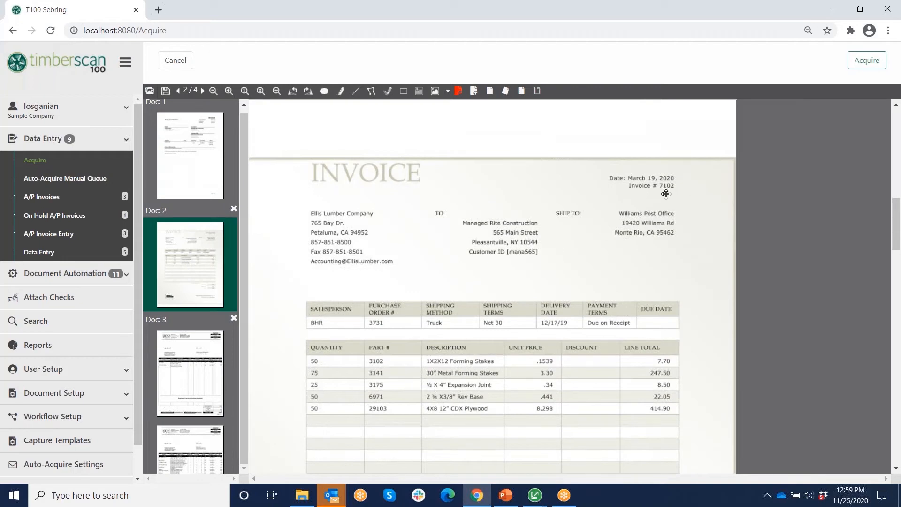
{"action": "left_click", "coordinate": [189, 380]}
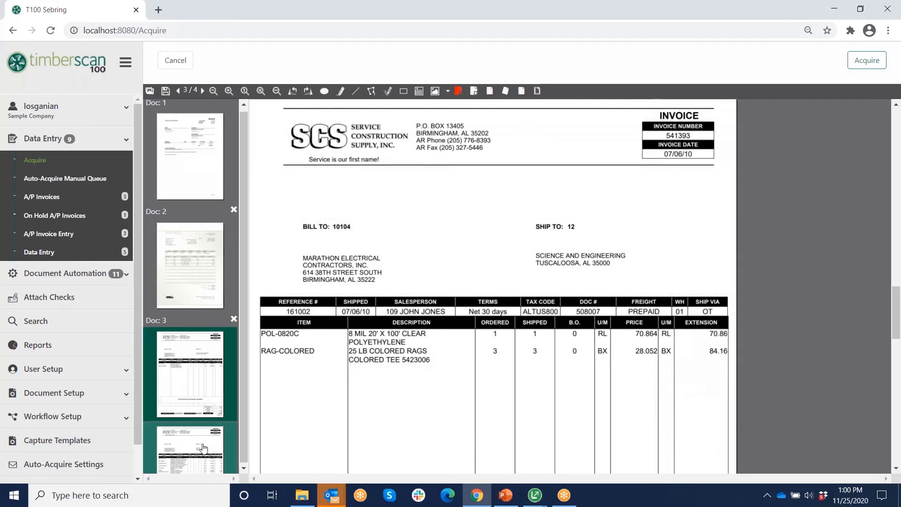
{"action": "scroll", "coordinate": [694, 136], "scroll_direction": "down", "scroll_amount": 5}
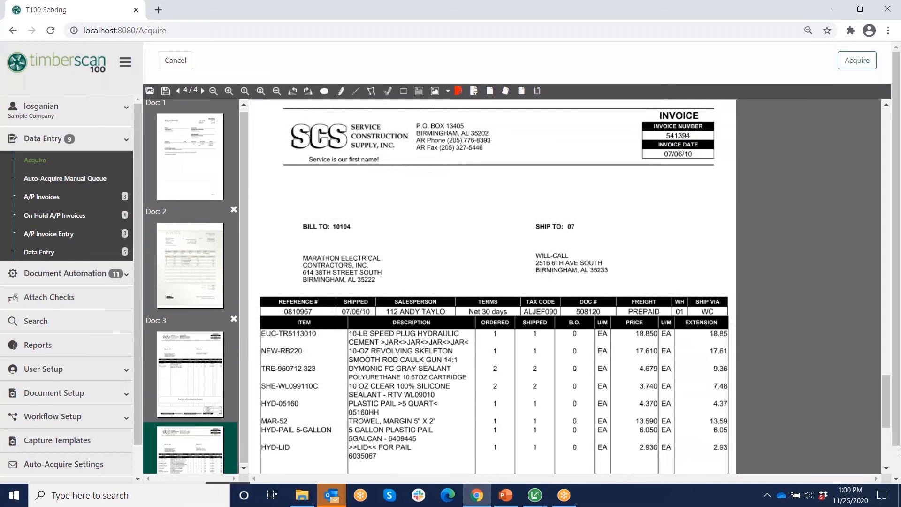
{"action": "left_click_drag", "start_coordinate": [896, 415], "coordinate": [896, 467]}
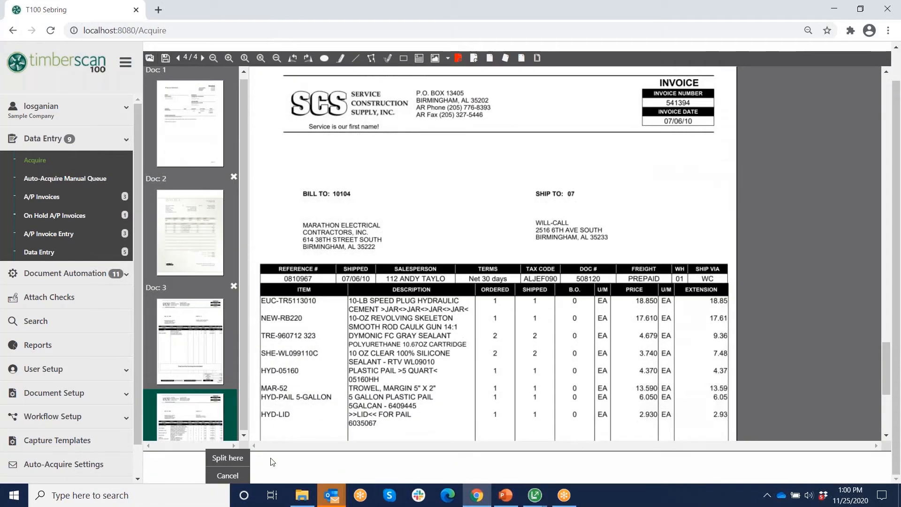
{"action": "left_click", "coordinate": [230, 459]}
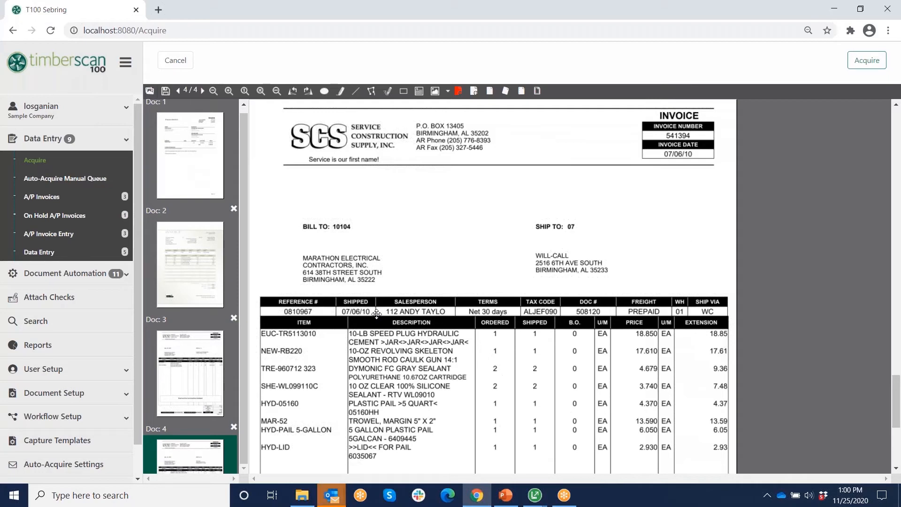
{"action": "left_click", "coordinate": [177, 60]}
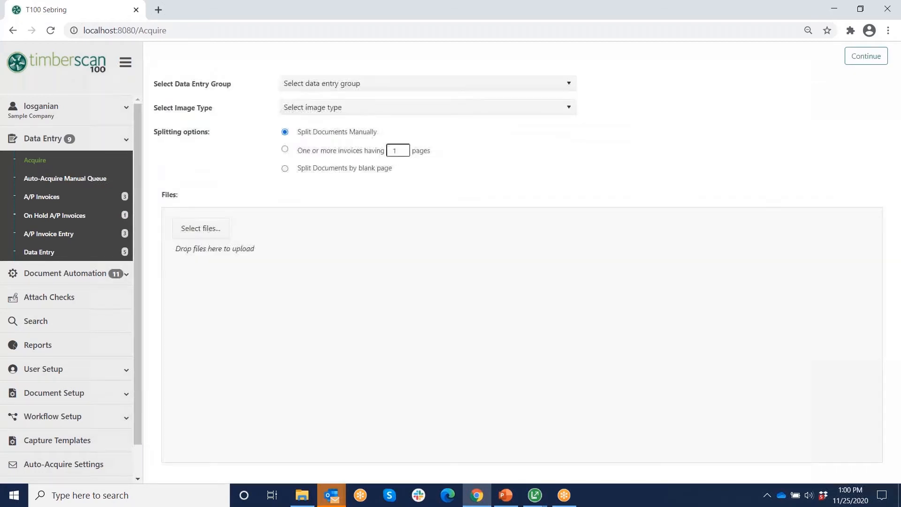
- Open Auto-Acquire Settings and edit the second auto-acquire rule
{"action": "left_click", "coordinate": [58, 465]}
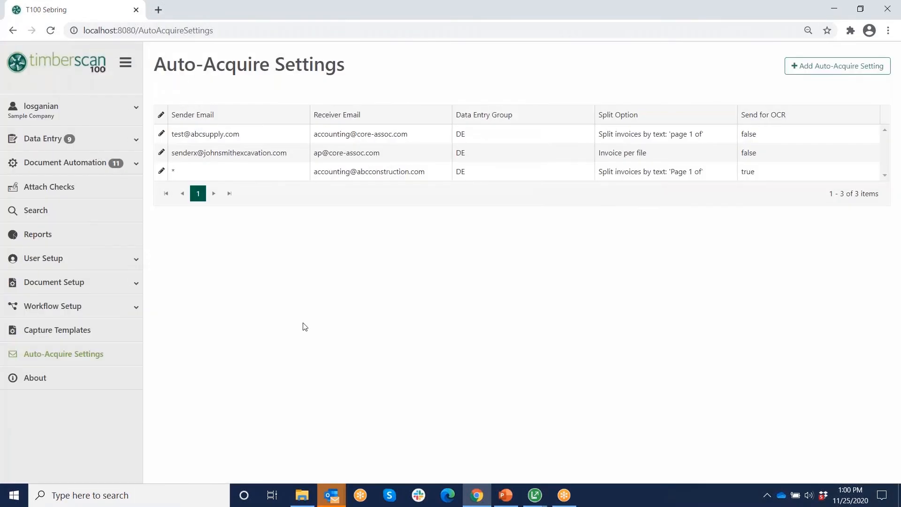
{"action": "left_click", "coordinate": [161, 152]}
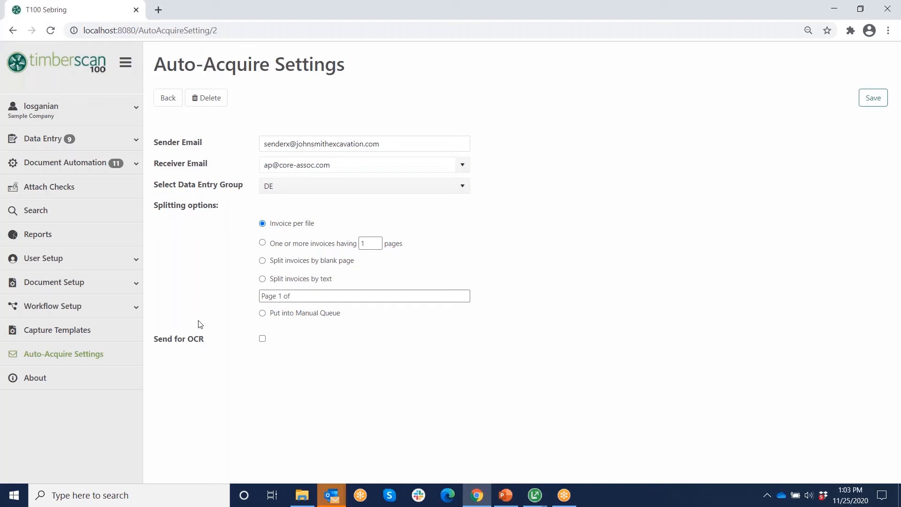
- After reviewing the DE, one-invoice-per-file, no-OCR rule, expand Data Entry in the sidebar
{"action": "left_click", "coordinate": [39, 140]}
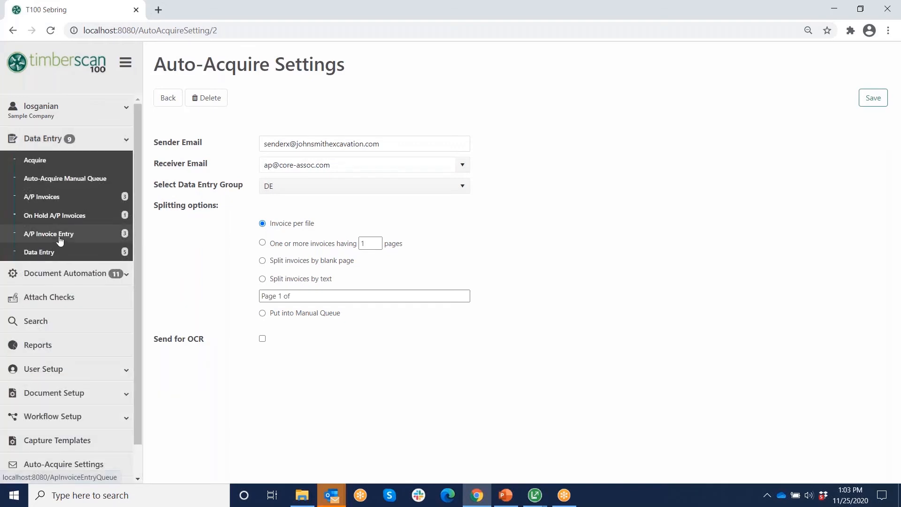
- Open the A/P Invoice Entry queue with enlarged cards, select all queued invoices and execute
{"action": "left_click", "coordinate": [73, 242]}
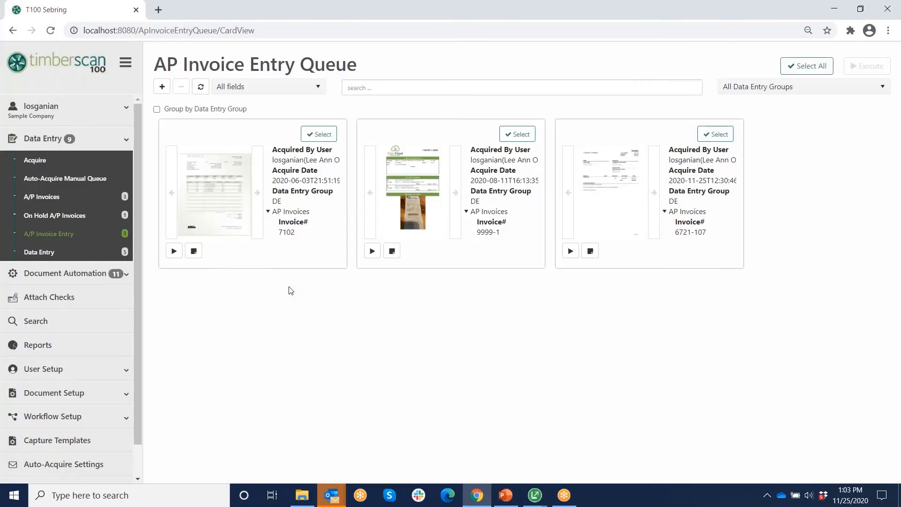
{"action": "left_click", "coordinate": [162, 87]}
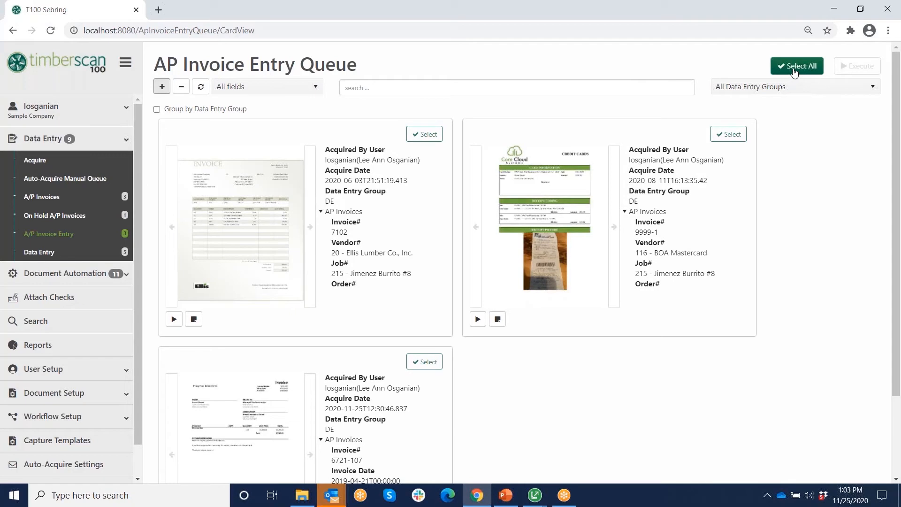
{"action": "left_click", "coordinate": [787, 68]}
{"action": "left_click", "coordinate": [857, 67]}
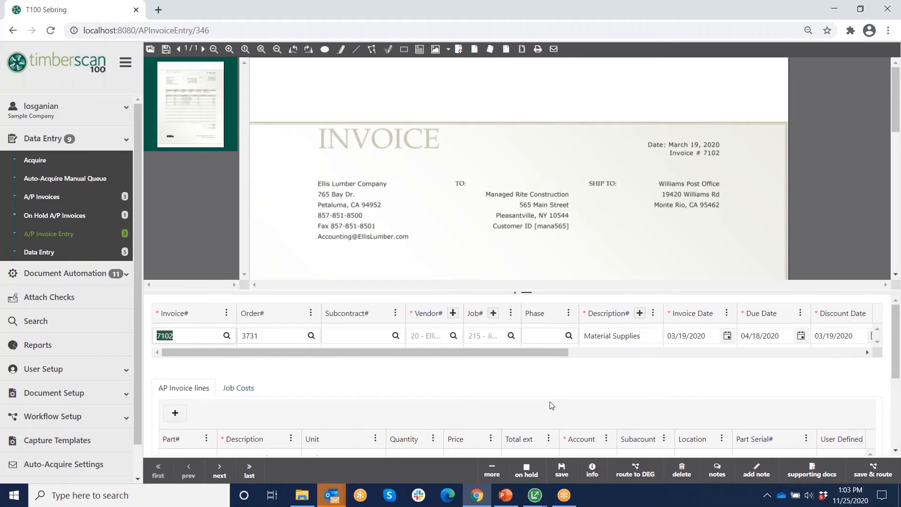
- Show the document beside the form, hide thumbnails, collapse navigation, zoom out, and widen the form
{"action": "left_click", "coordinate": [491, 469]}
{"action": "left_click", "coordinate": [470, 448]}
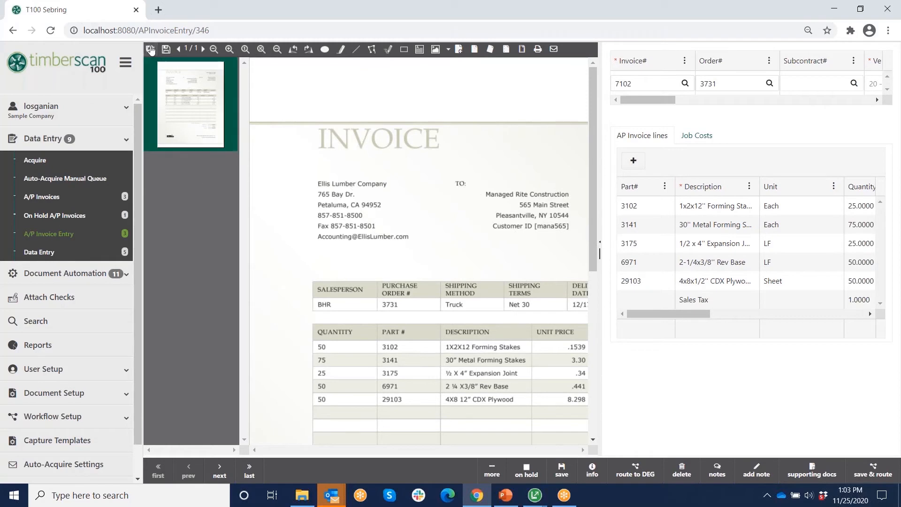
{"action": "left_click", "coordinate": [150, 51]}
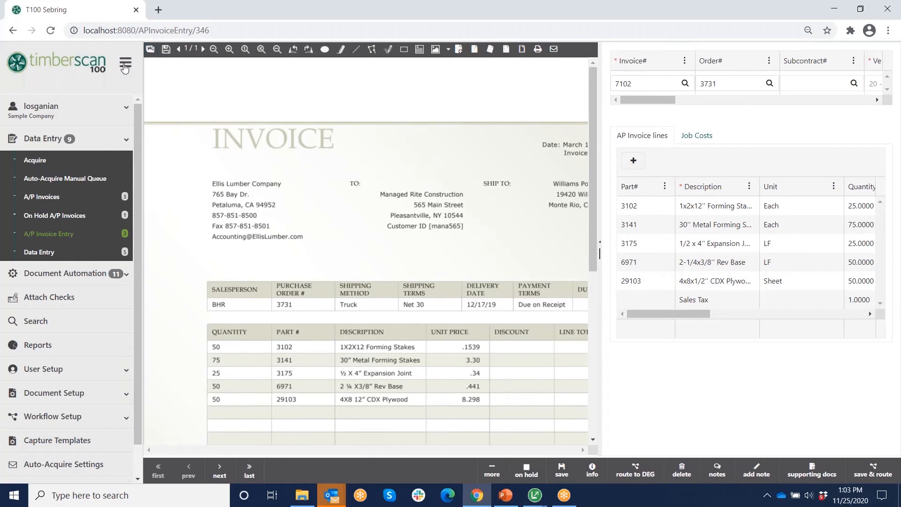
{"action": "left_click", "coordinate": [125, 63]}
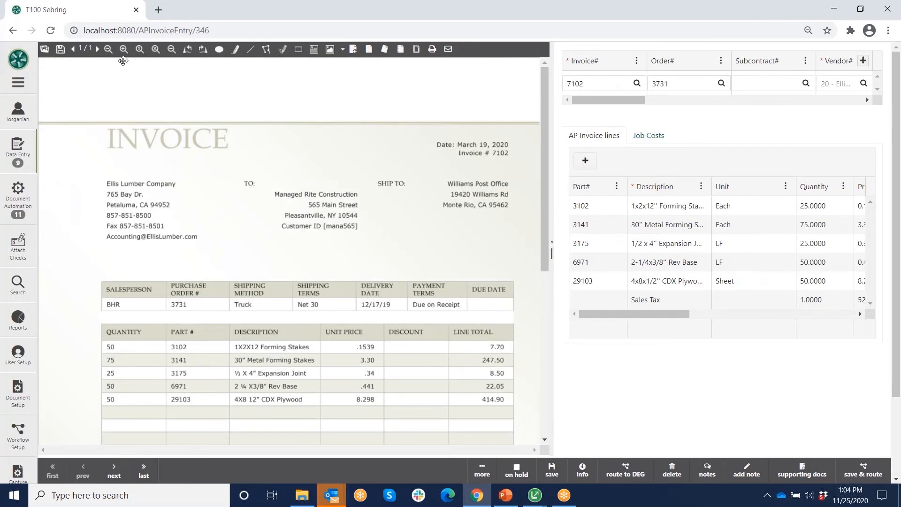
{"action": "left_click", "coordinate": [115, 50]}
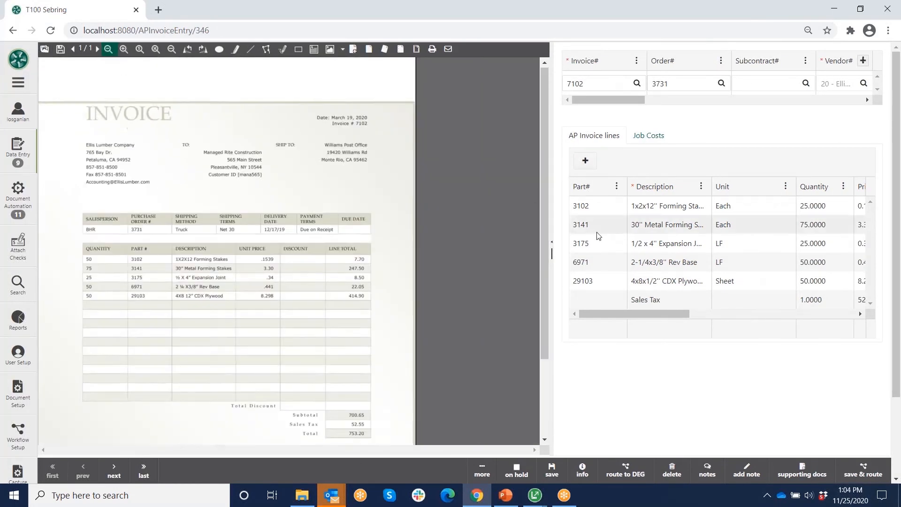
{"action": "left_click_drag", "start_coordinate": [551, 253], "coordinate": [432, 254]}
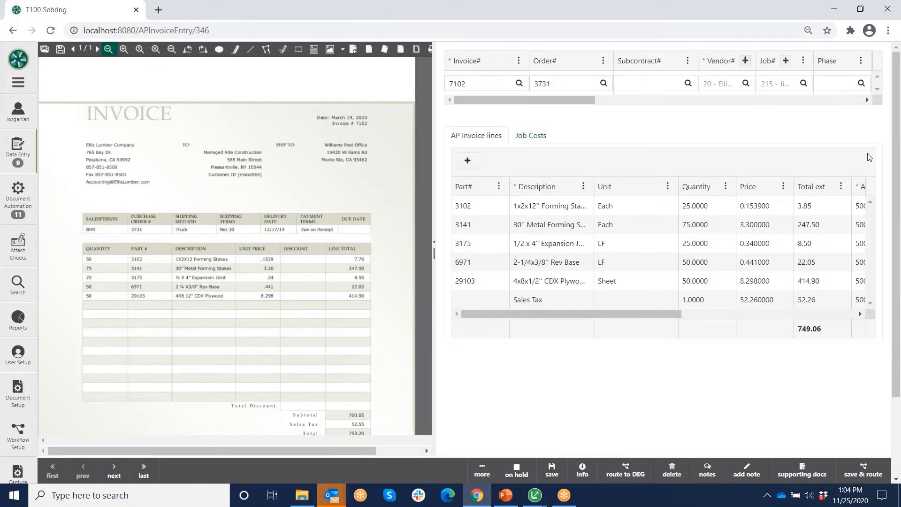
{"action": "left_click", "coordinate": [482, 470]}
{"action": "left_click", "coordinate": [469, 451]}
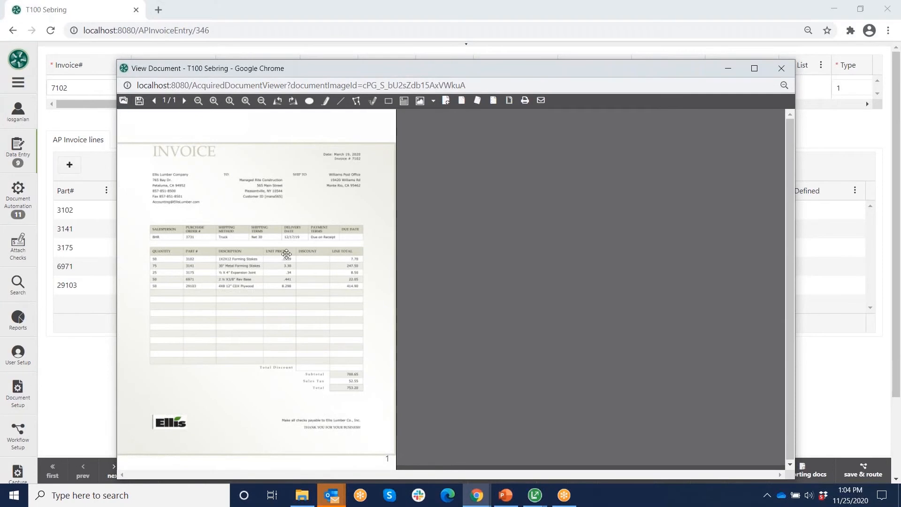
{"action": "left_click", "coordinate": [782, 69]}
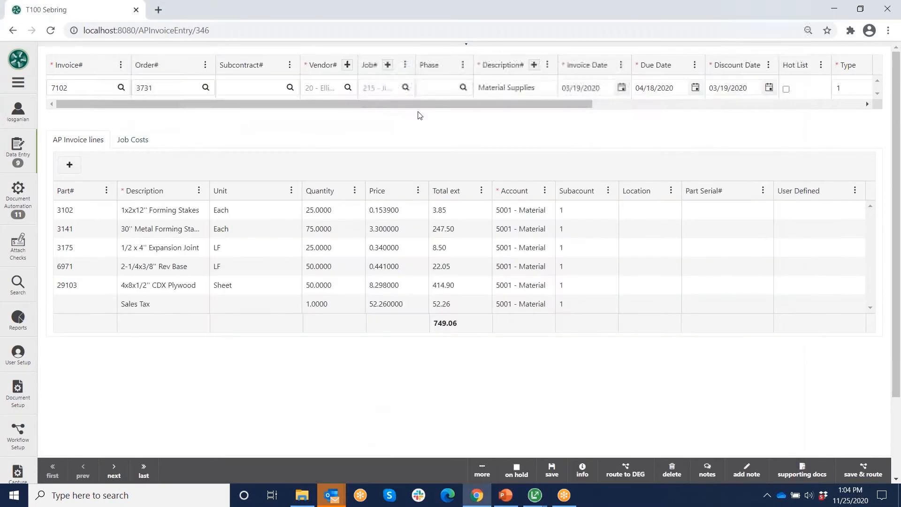
{"action": "left_click", "coordinate": [467, 45]}
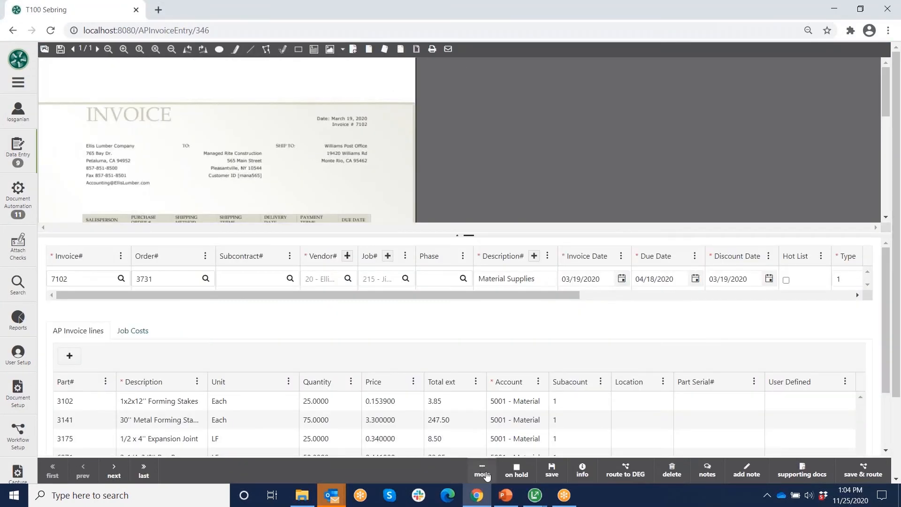
{"action": "left_click", "coordinate": [484, 471]}
{"action": "left_click", "coordinate": [457, 448]}
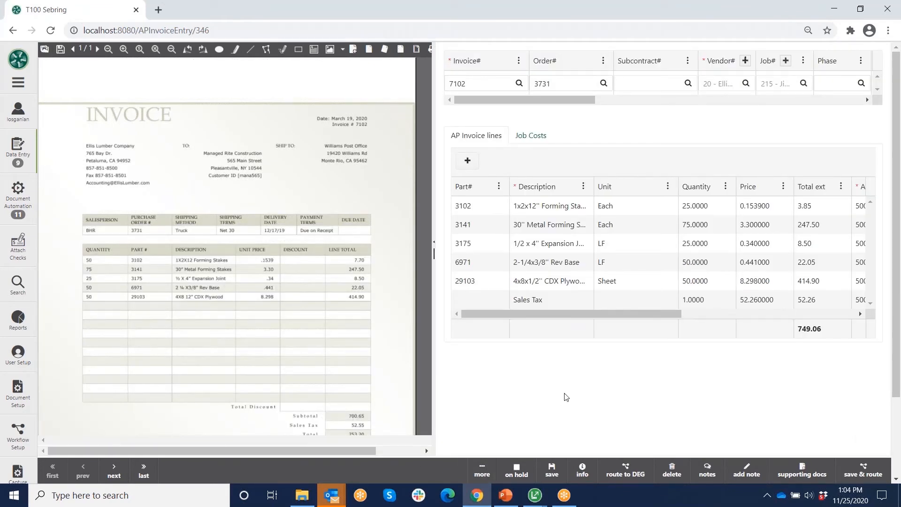
{"action": "left_click", "coordinate": [687, 61]}
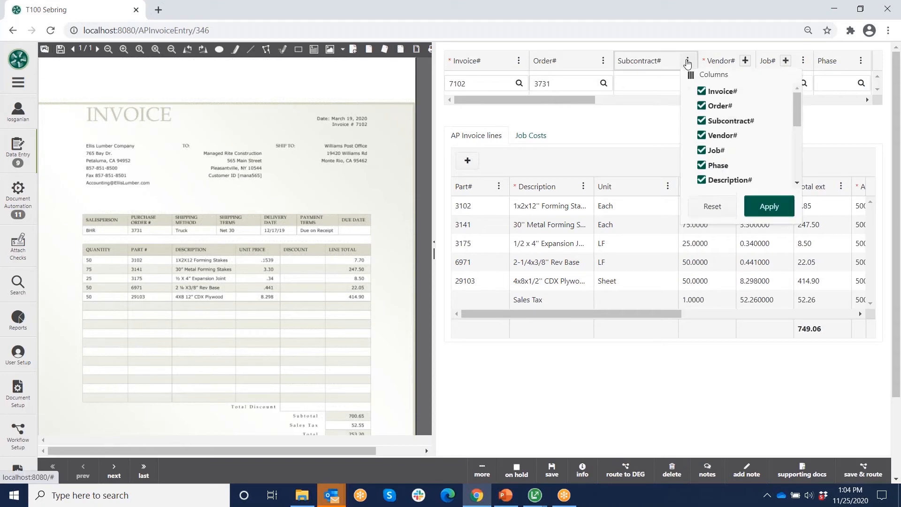
{"action": "mouse_move", "coordinate": [798, 106]}
{"action": "left_mouse_down"}
{"action": "mouse_move", "coordinate": [798, 162]}
{"action": "mouse_move", "coordinate": [797, 111]}
{"action": "left_mouse_up"}
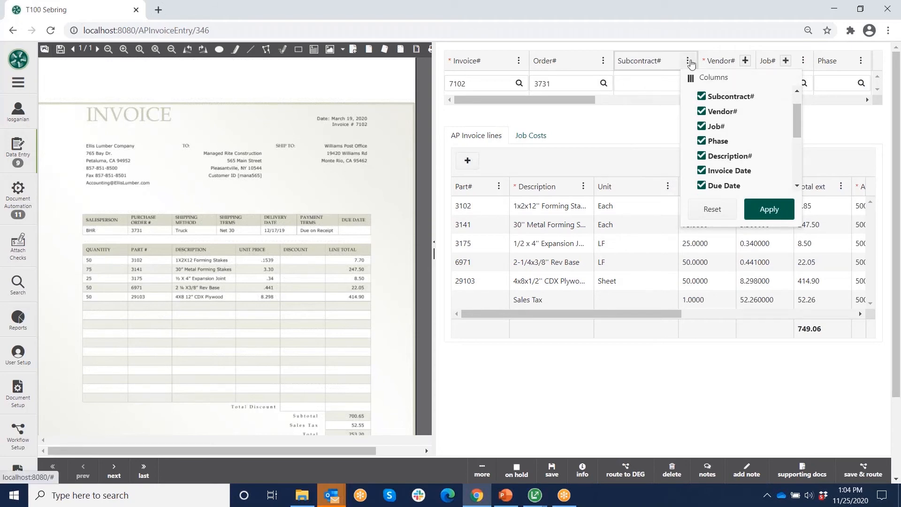
{"action": "left_click", "coordinate": [689, 62]}
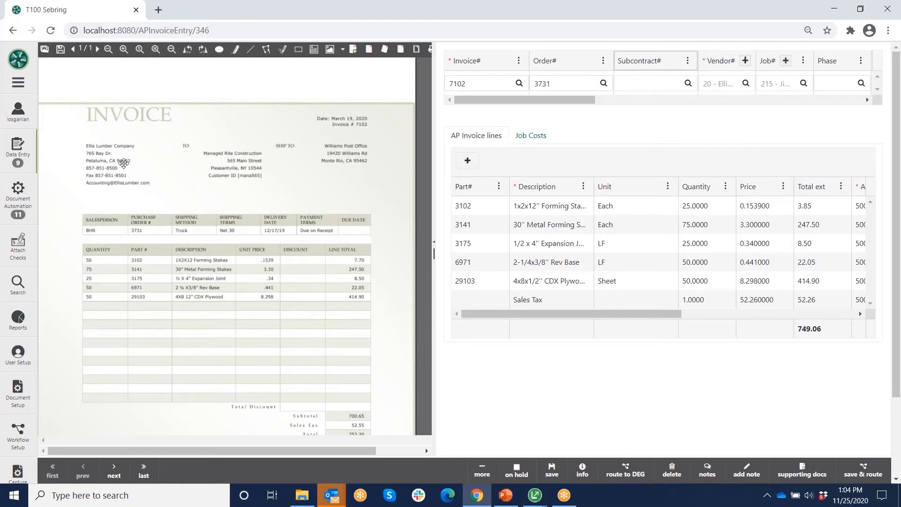
{"action": "left_click", "coordinate": [496, 83]}
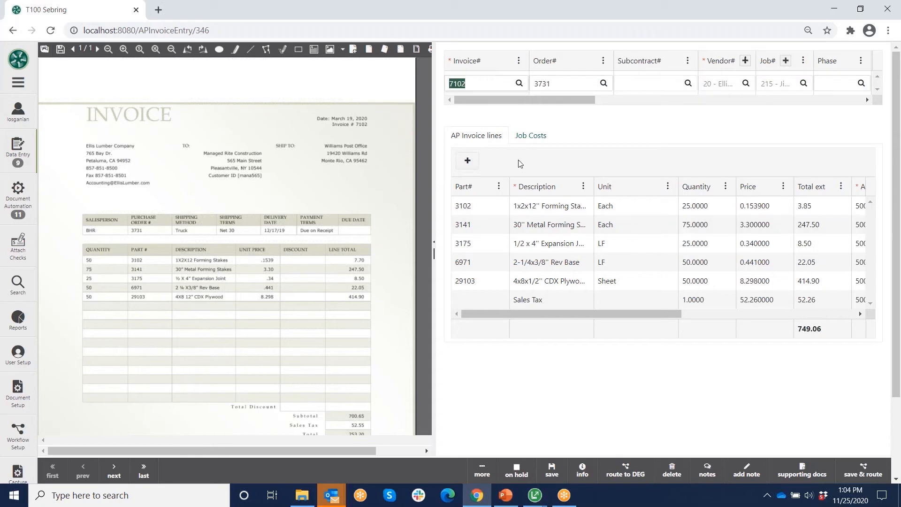
{"action": "key", "text": "Tab"}
{"action": "key", "text": "Tab"}
{"action": "key", "text": "Tab"}
{"action": "key", "text": "Tab"}
{"action": "key", "text": "Tab"}
{"action": "key", "text": "Tab"}
{"action": "key", "text": "Tab"}
{"action": "key", "text": "Tab"}
{"action": "key", "text": "Tab"}
{"action": "key", "text": "Tab"}
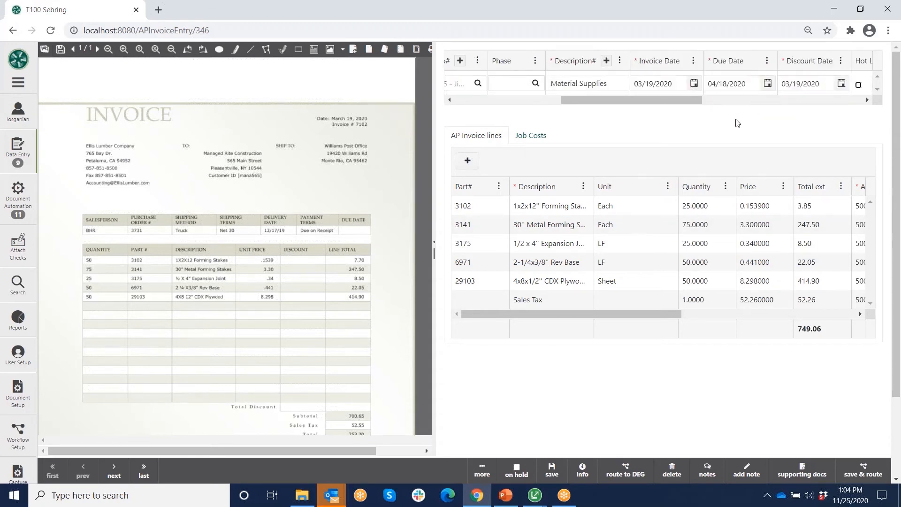
{"action": "key", "text": "Tab"}
{"action": "key", "text": "Tab"}
{"action": "key", "text": "Tab"}
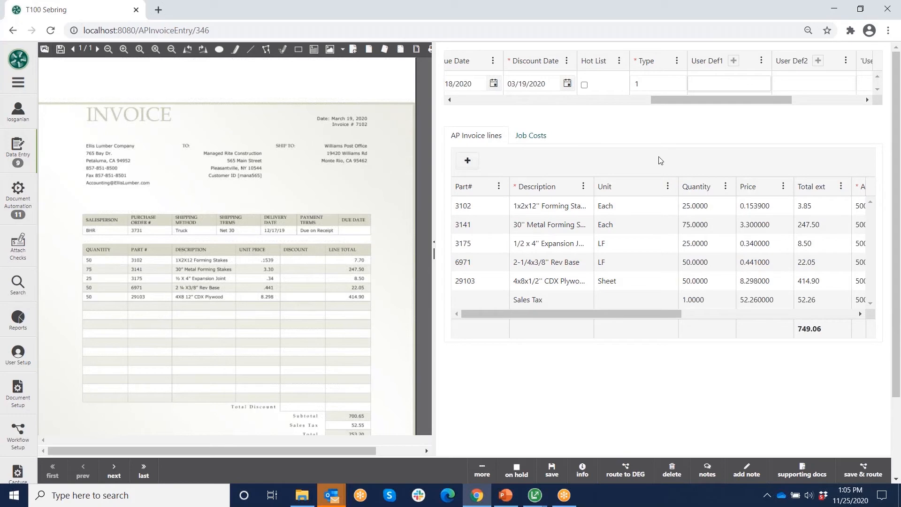
- Put the 3102 line into edit mode, then jump to the last invoice, Payne Electric 6721-107
{"action": "left_click", "coordinate": [702, 207]}
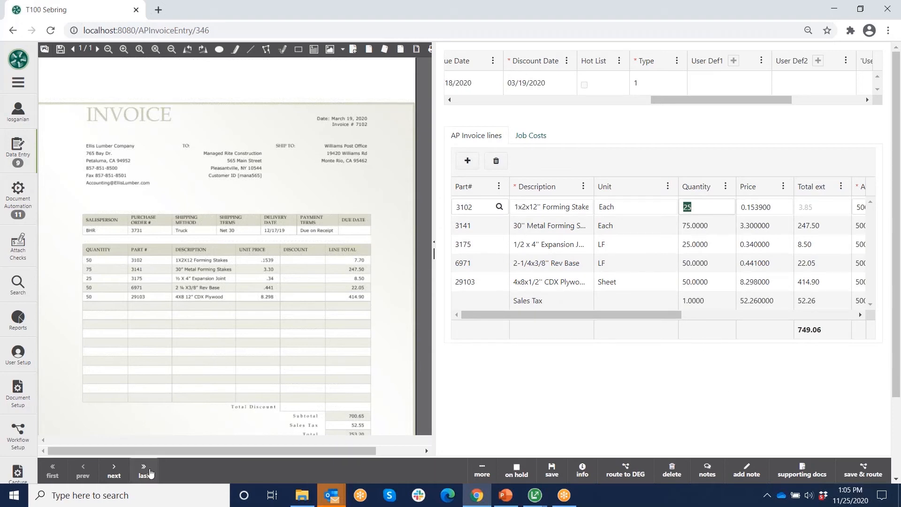
{"action": "left_click", "coordinate": [143, 475]}
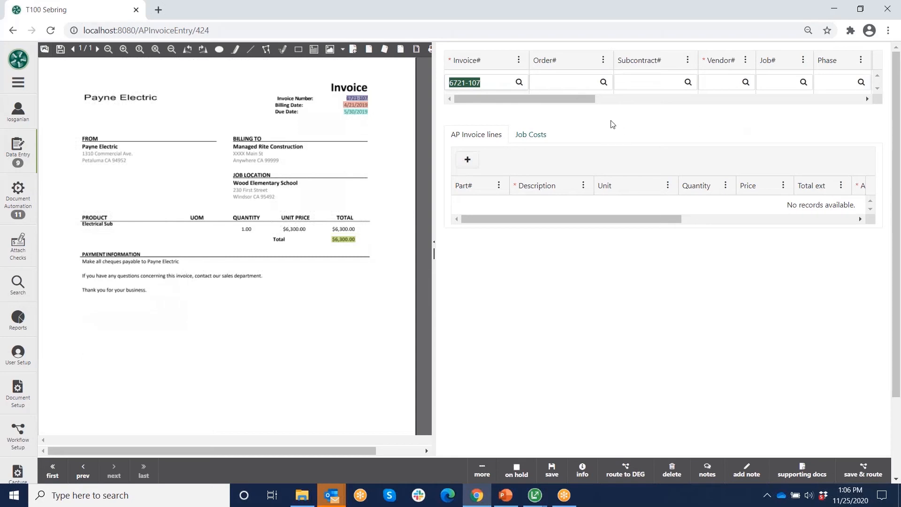
- On invoice 6721-107 set vendor 31 - Payne Electric, job 207 - Wood Elementary School, description 'electrical'
{"action": "left_click", "coordinate": [501, 82]}
{"action": "key", "text": "Tab"}
{"action": "key", "text": "Tab"}
{"action": "key", "text": "Tab"}
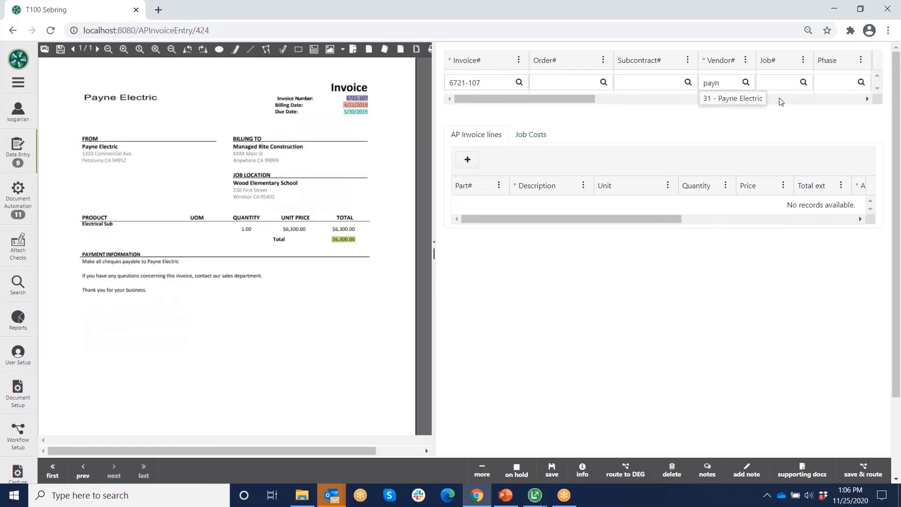
{"action": "left_click", "coordinate": [730, 99]}
{"action": "key", "text": "Tab"}
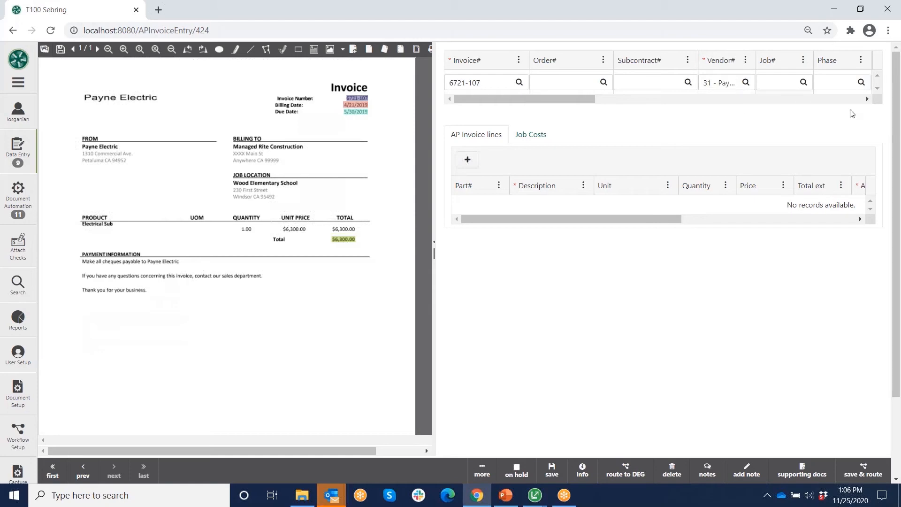
{"action": "type", "text": "wood"}
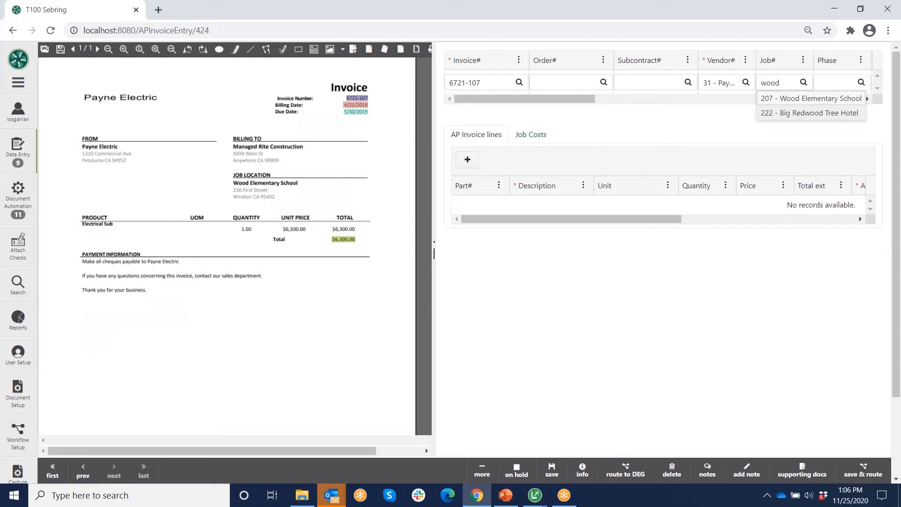
{"action": "left_click", "coordinate": [800, 98]}
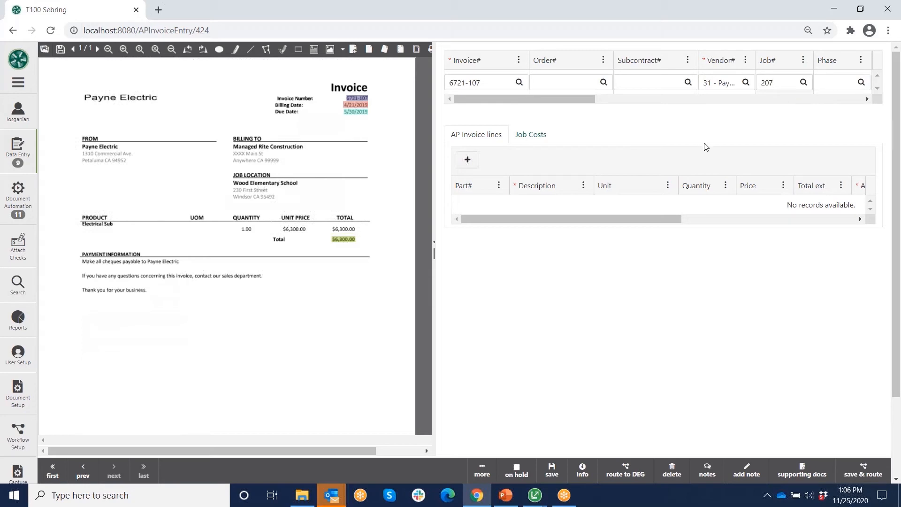
{"action": "key", "text": "Tab"}
{"action": "key", "text": "Tab"}
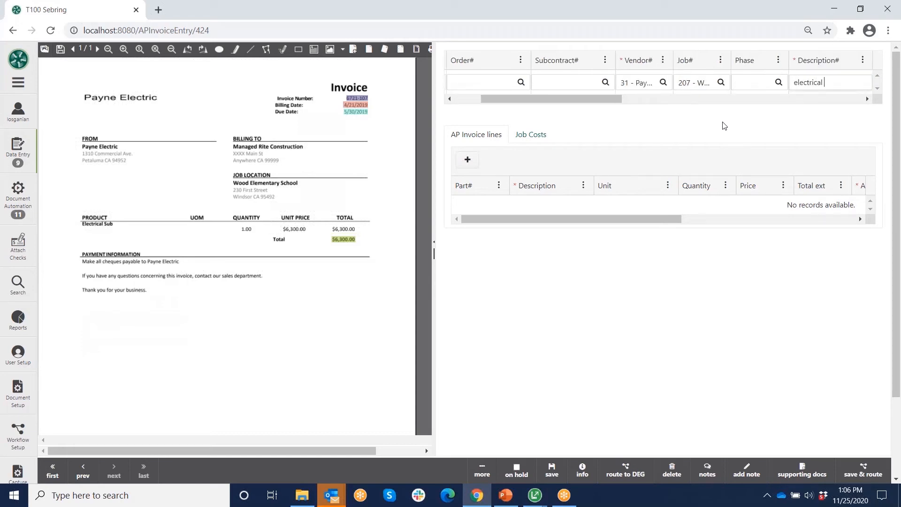
{"action": "key", "text": "Tab"}
{"action": "key", "text": "Tab"}
{"action": "key", "text": "Tab"}
{"action": "key", "text": "Tab"}
{"action": "key", "text": "Tab"}
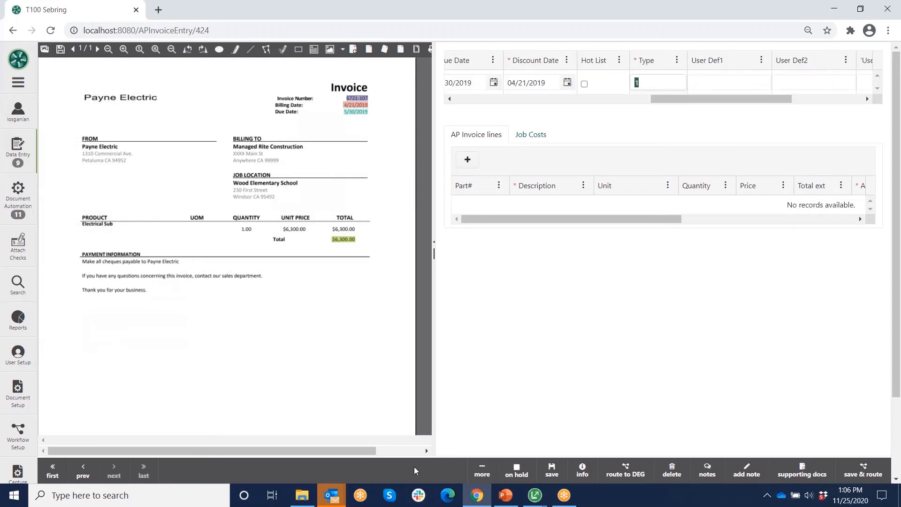
{"action": "left_click", "coordinate": [482, 471]}
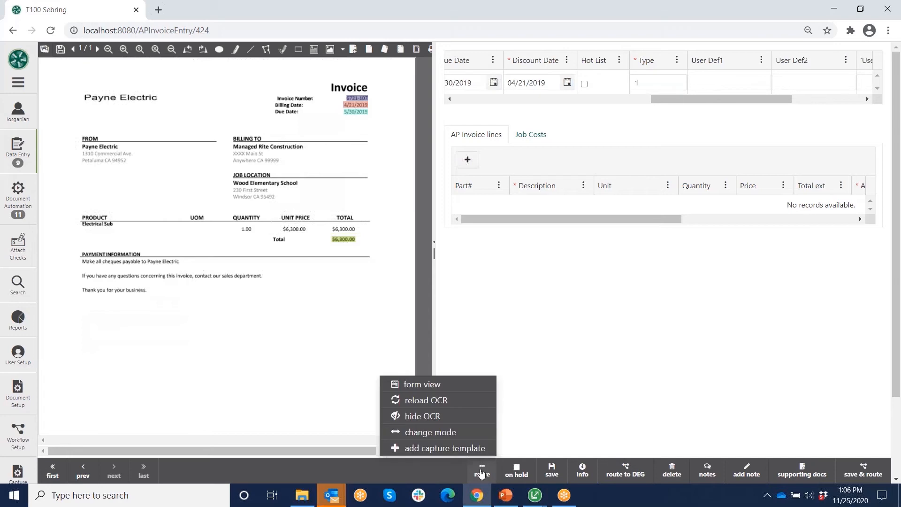
- Add a capture template named '31 - Payne Electric' from the More menu
{"action": "left_click", "coordinate": [430, 449]}
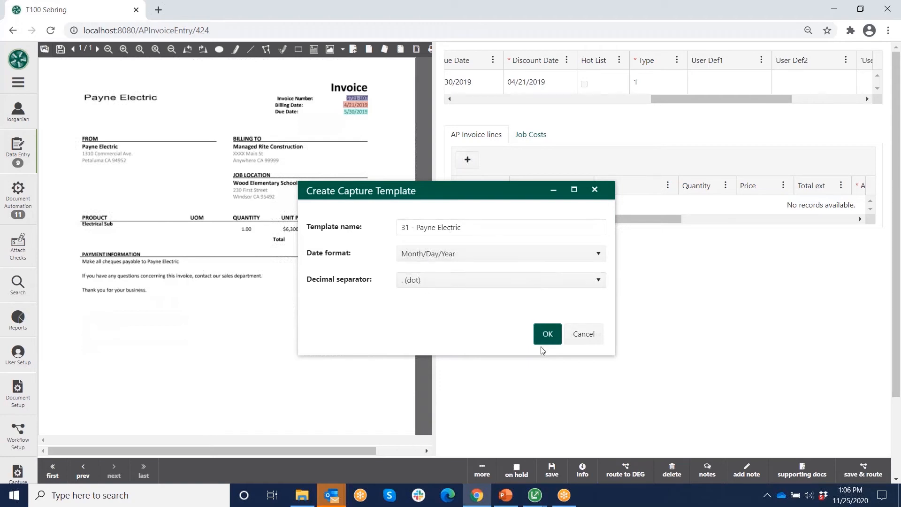
{"action": "left_click", "coordinate": [544, 335]}
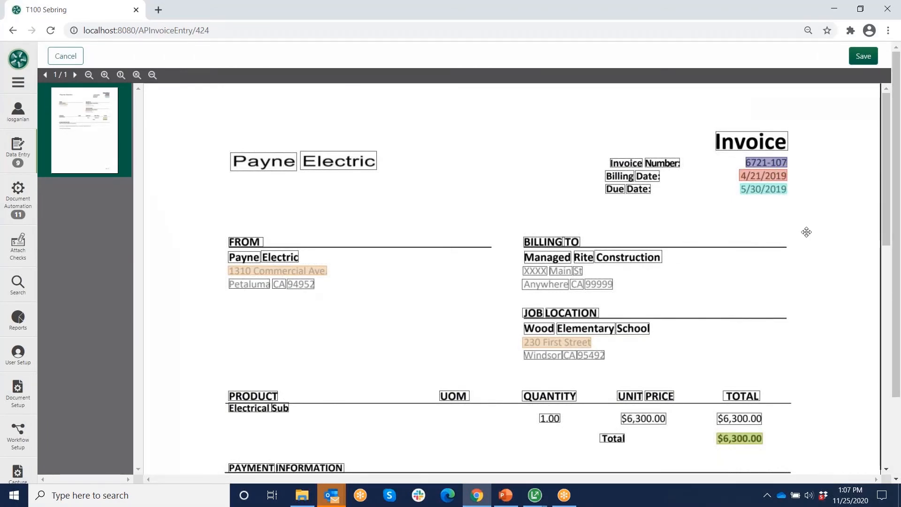
- Remove the 230 First Street anchor from the template
{"action": "scroll", "coordinate": [804, 235], "scroll_direction": "down", "scroll_amount": 1}
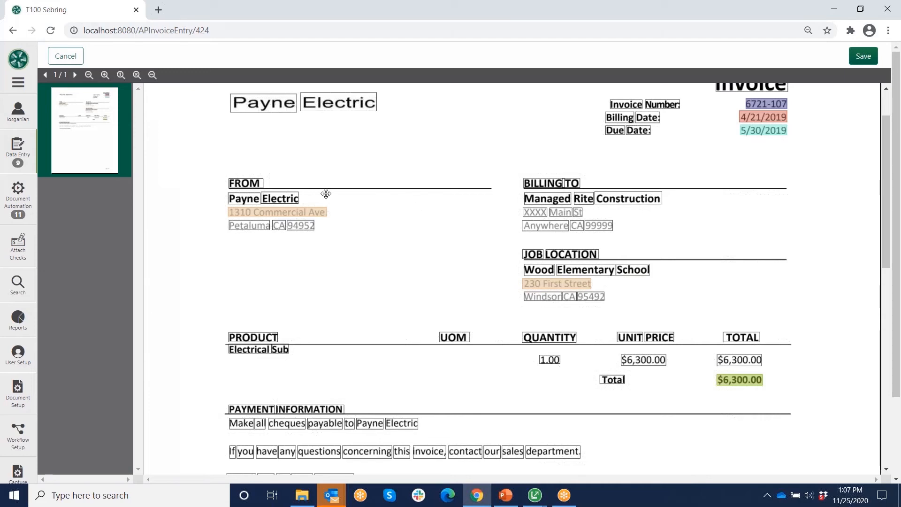
{"action": "left_click", "coordinate": [560, 284]}
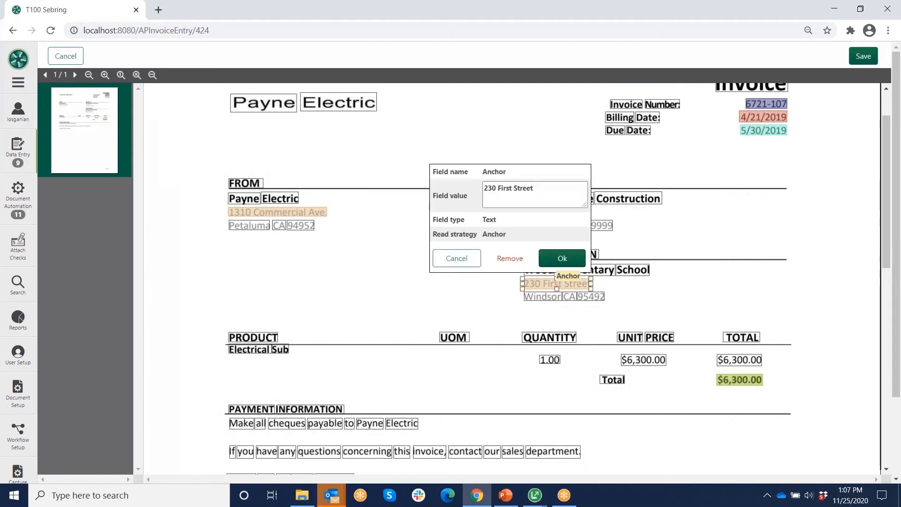
{"action": "left_click", "coordinate": [510, 259]}
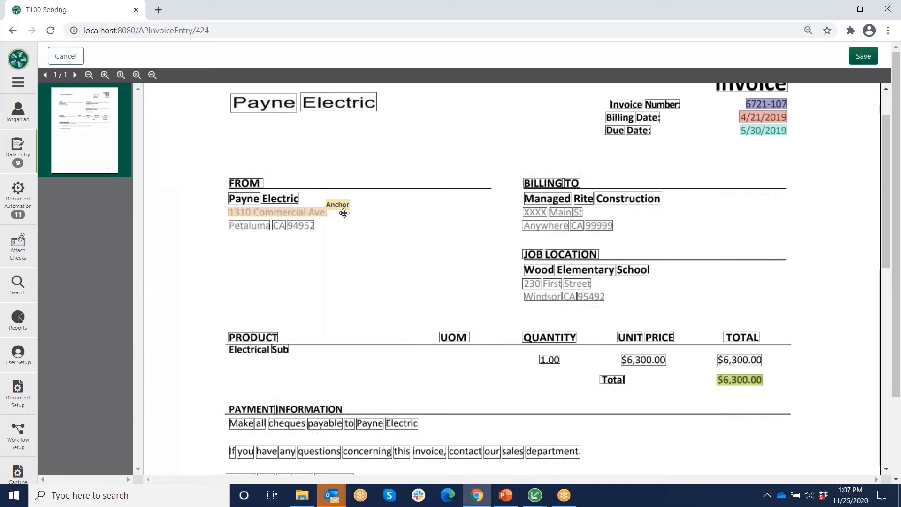
- Mark the Payne Electric heading as the template's Anchor field
{"action": "left_click", "coordinate": [278, 104]}
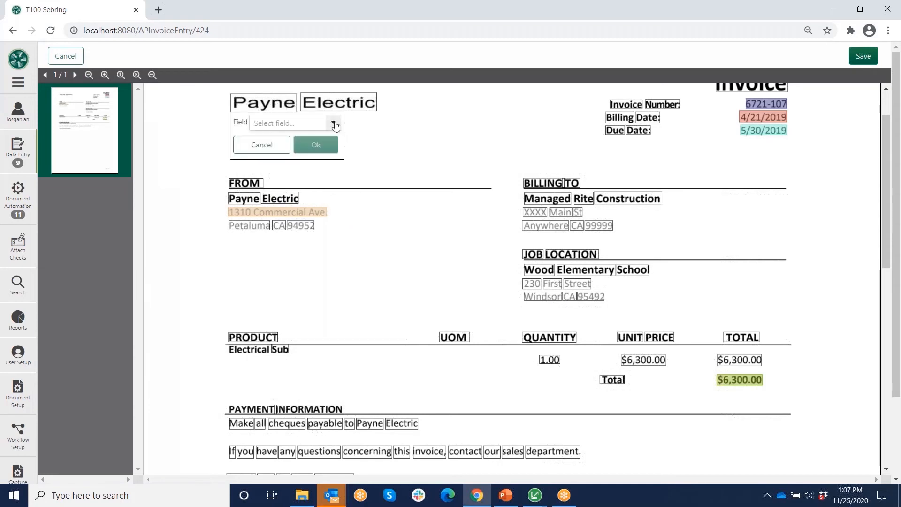
{"action": "left_click", "coordinate": [316, 124]}
{"action": "left_click", "coordinate": [270, 139]}
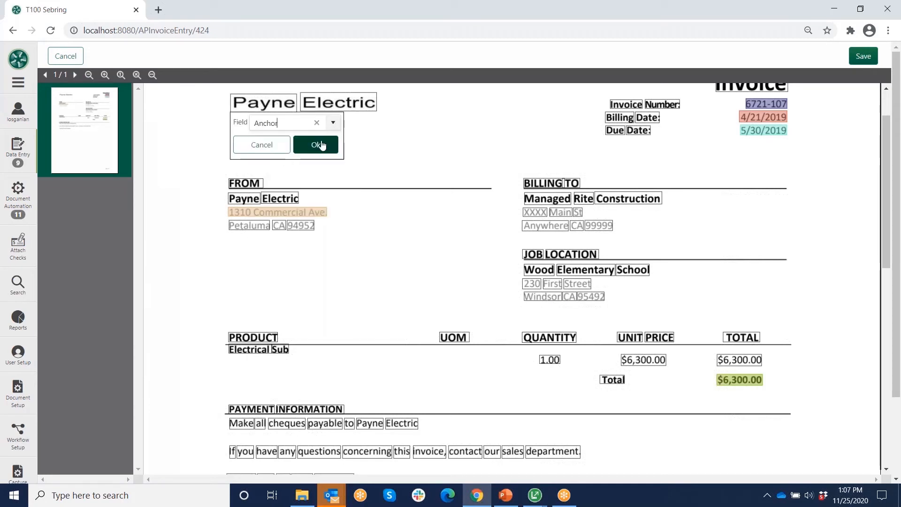
{"action": "left_click", "coordinate": [317, 145]}
{"action": "left_click_drag", "start_coordinate": [267, 102], "coordinate": [431, 99]}
{"action": "left_click_drag", "start_coordinate": [348, 106], "coordinate": [448, 102]}
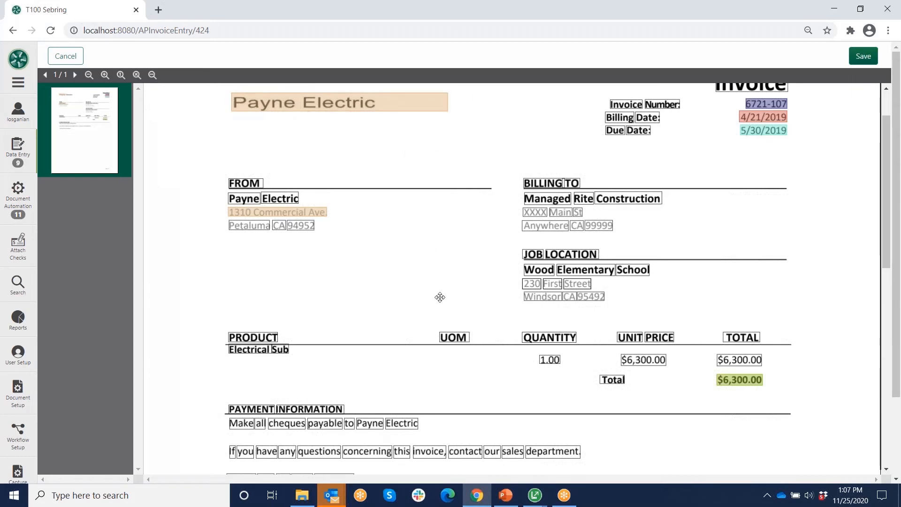
{"action": "scroll", "coordinate": [408, 292], "scroll_direction": "down", "scroll_amount": 1}
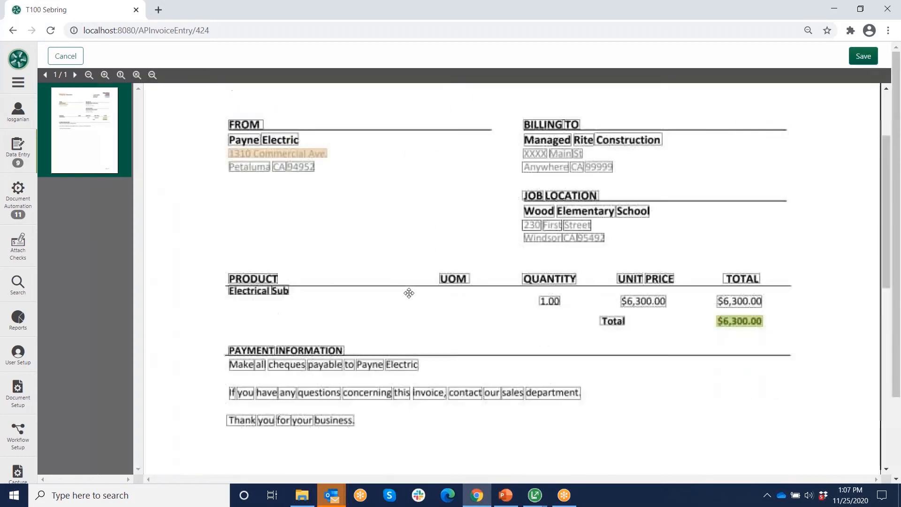
- Tag 'Electrical Sub' as the Description# field, sizing its zone to cover both words
{"action": "left_click", "coordinate": [257, 291]}
{"action": "left_click", "coordinate": [331, 249]}
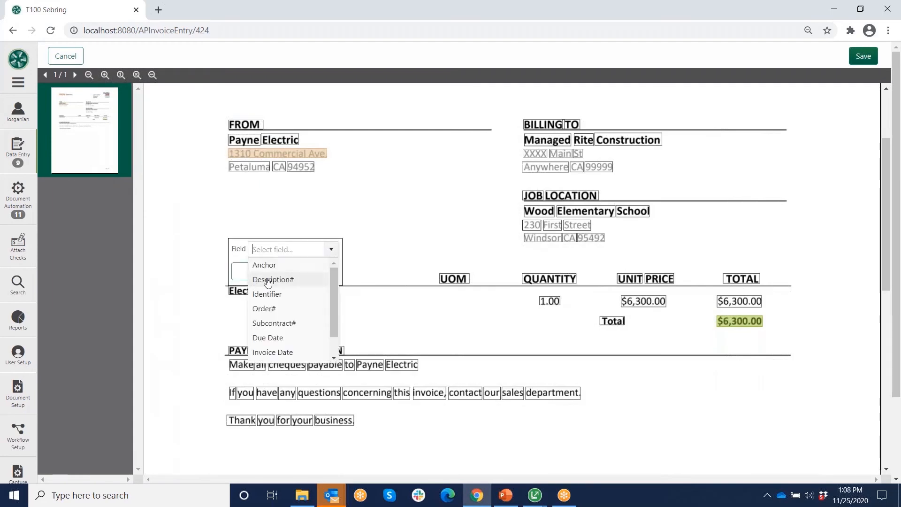
{"action": "left_click", "coordinate": [268, 278]}
{"action": "left_click", "coordinate": [313, 271]}
{"action": "left_click", "coordinate": [245, 291]}
{"action": "left_click_drag", "start_coordinate": [271, 291], "coordinate": [338, 290]}
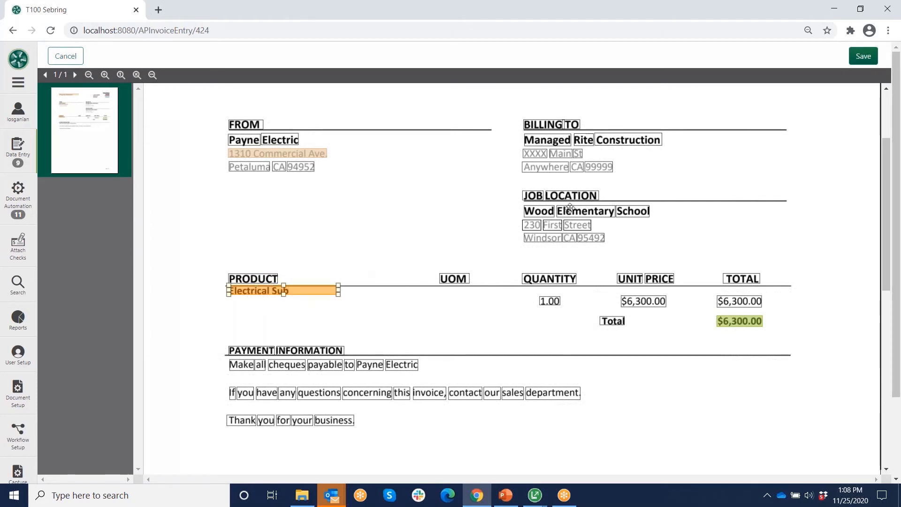
{"action": "left_click", "coordinate": [363, 229]}
- Tag 'Wood Elementary School' as the Identifier field and save the capture layout
{"action": "left_click", "coordinate": [543, 213]}
{"action": "left_click", "coordinate": [543, 227]}
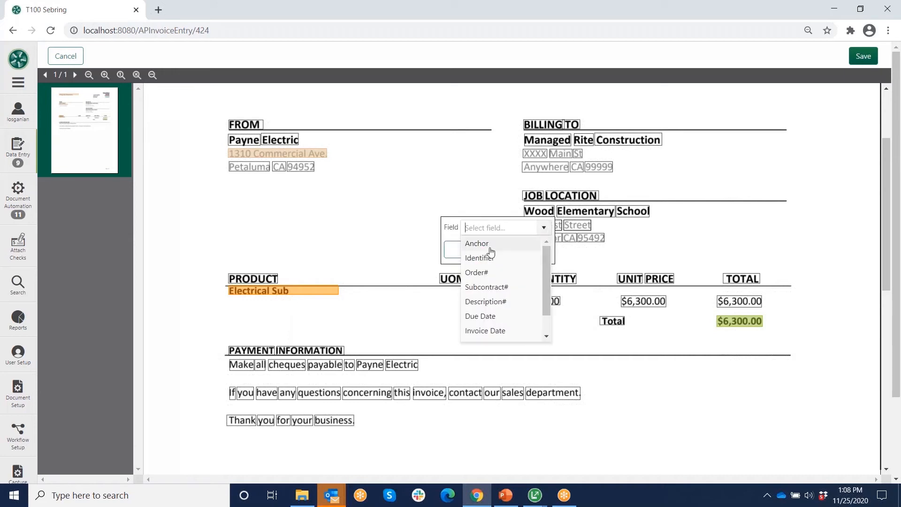
{"action": "left_click", "coordinate": [480, 258]}
{"action": "left_click", "coordinate": [525, 255]}
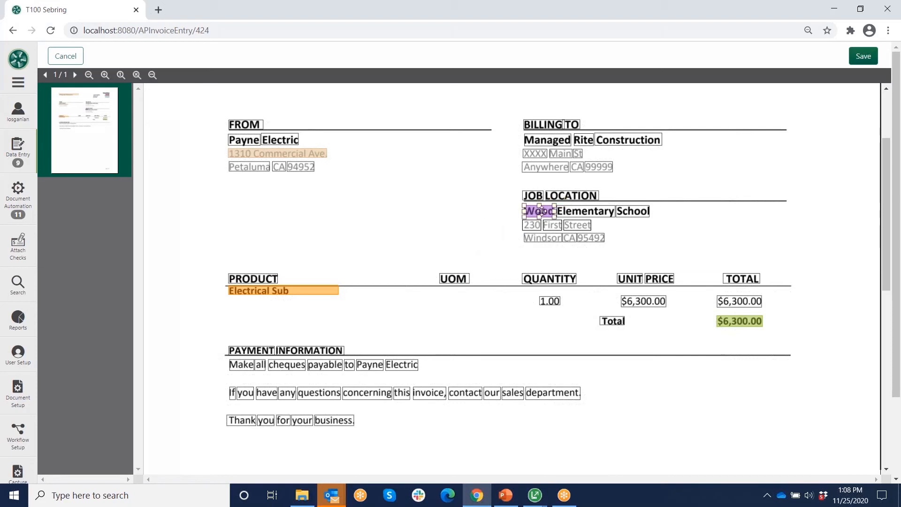
{"action": "left_click_drag", "start_coordinate": [554, 212], "coordinate": [709, 210]}
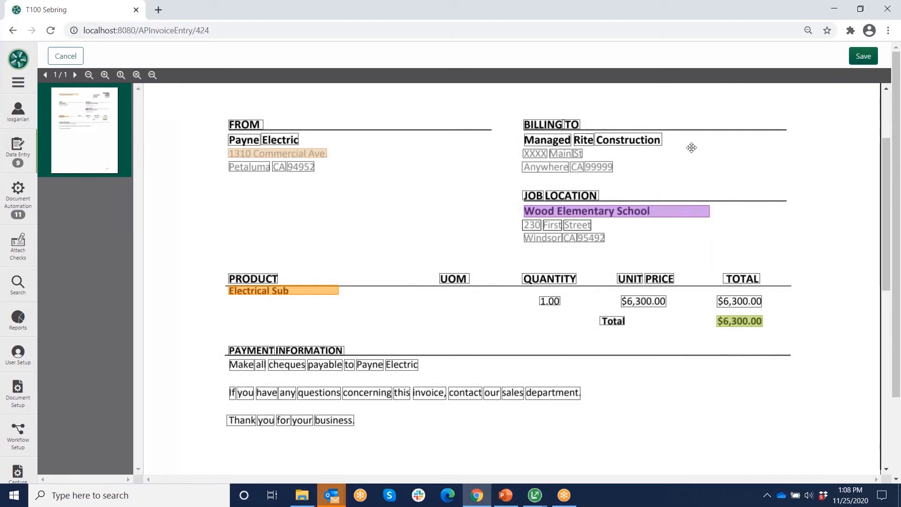
{"action": "left_click", "coordinate": [864, 57]}
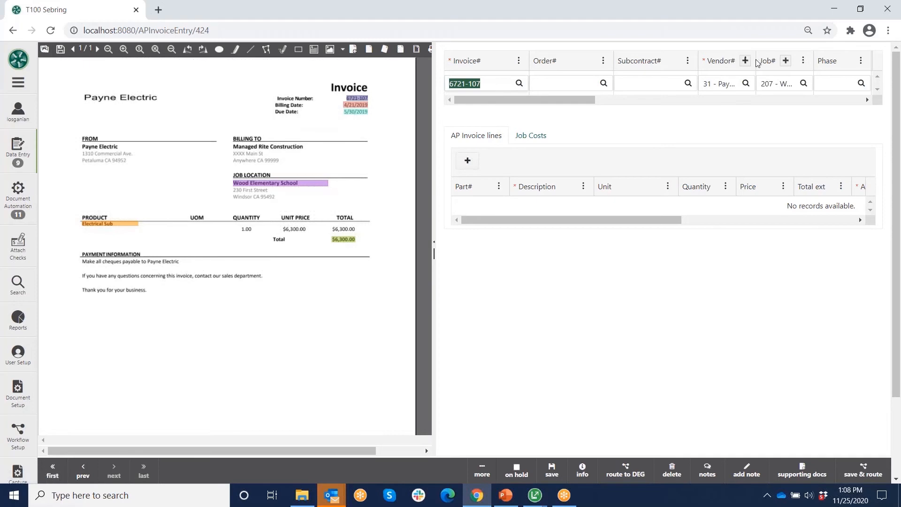
- Add the Vendor# field to the Template Coding Profile
{"action": "left_click_drag", "start_coordinate": [761, 60], "coordinate": [776, 60]}
{"action": "left_click", "coordinate": [747, 62]}
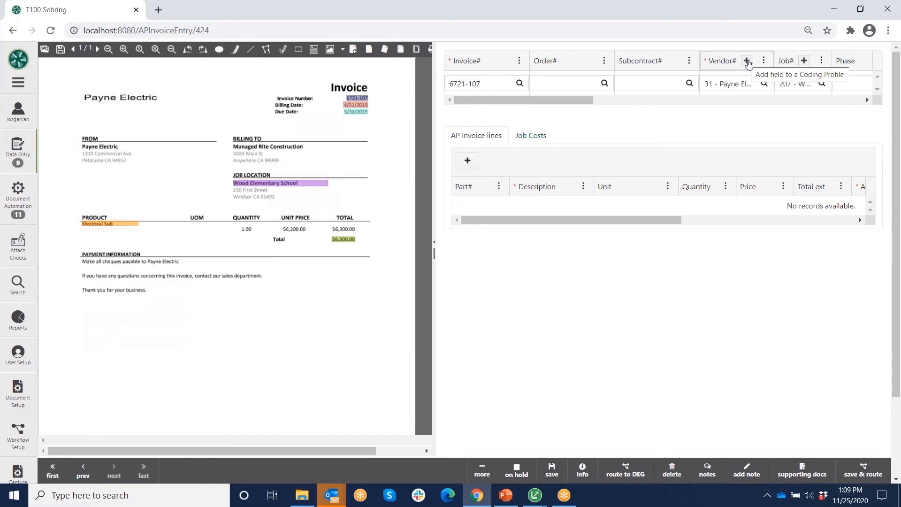
{"action": "left_click", "coordinate": [747, 62]}
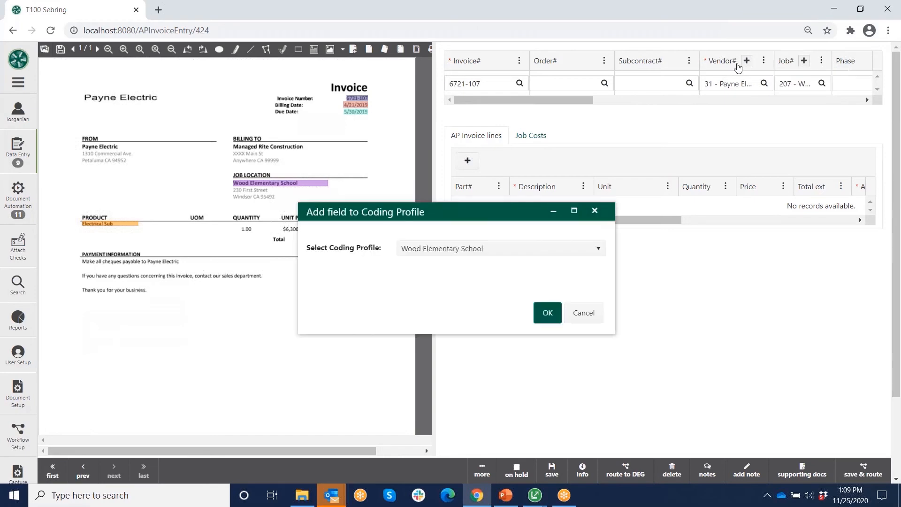
{"action": "left_click", "coordinate": [599, 250]}
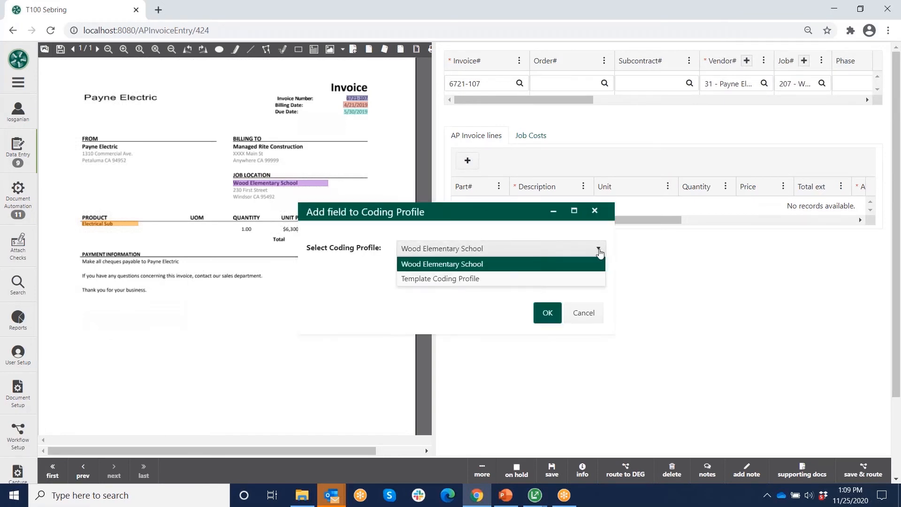
{"action": "left_click", "coordinate": [465, 282]}
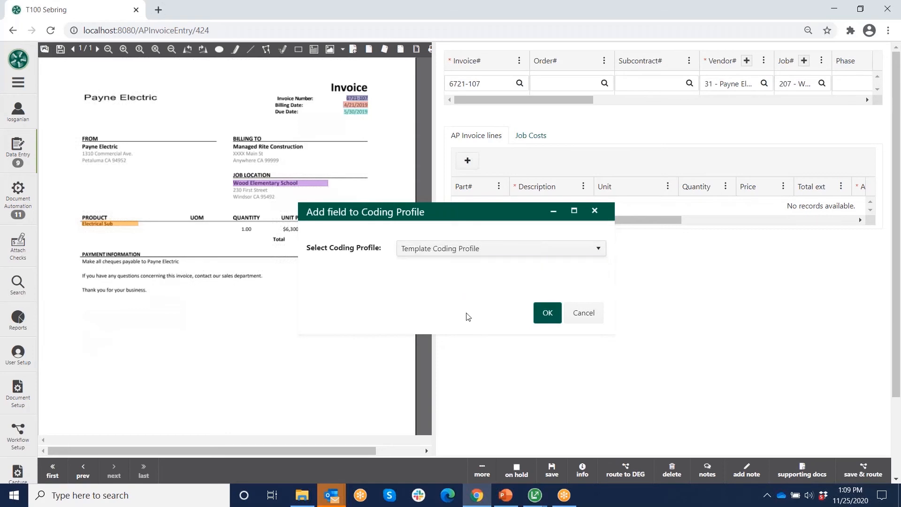
{"action": "left_click", "coordinate": [547, 314]}
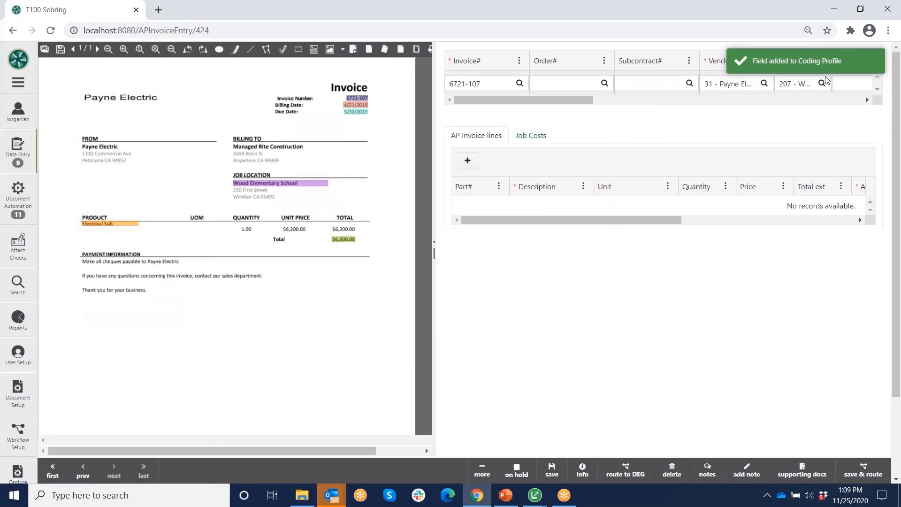
- Add Job# to the Wood Elementary School profile and add an electrical sub invoice line
{"action": "left_click", "coordinate": [805, 61]}
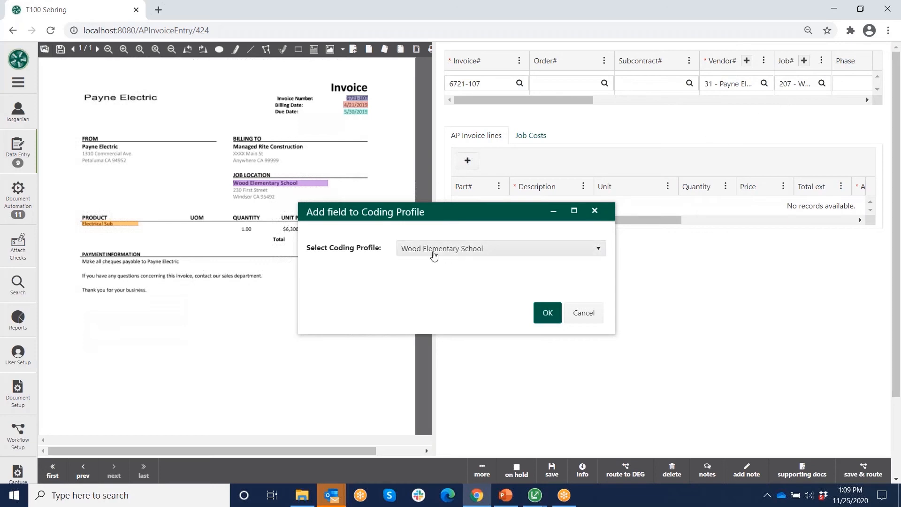
{"action": "left_click", "coordinate": [548, 317]}
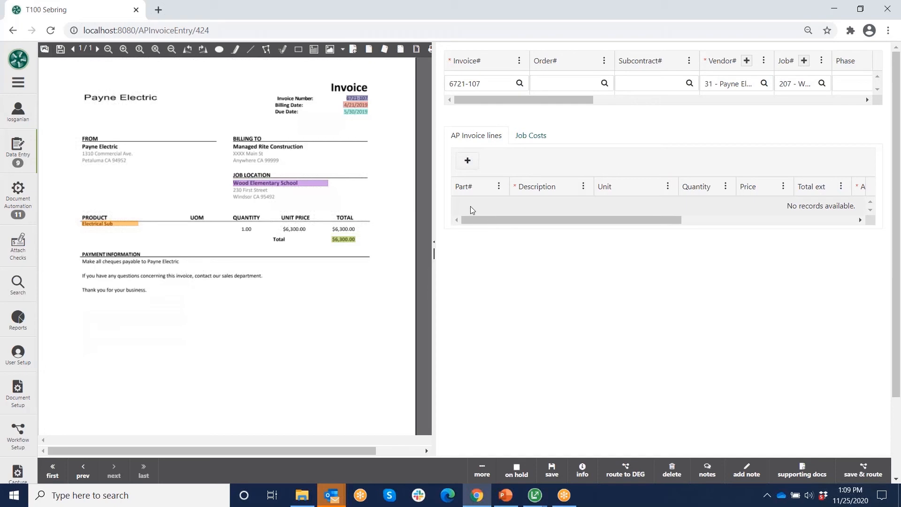
{"action": "left_click", "coordinate": [468, 160]}
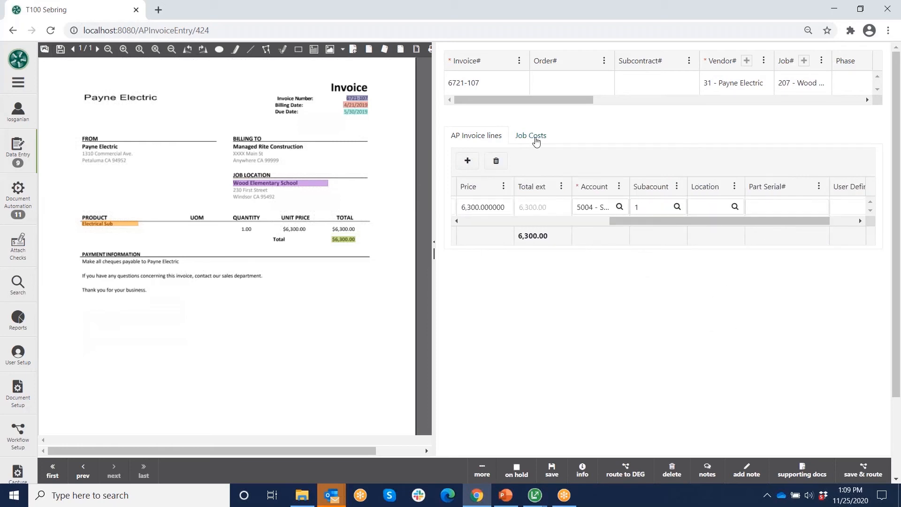
- Enter a 6,300.00 job cost for job 207, cost code 16000.000, cost type 4; save and route
{"action": "left_click", "coordinate": [531, 136]}
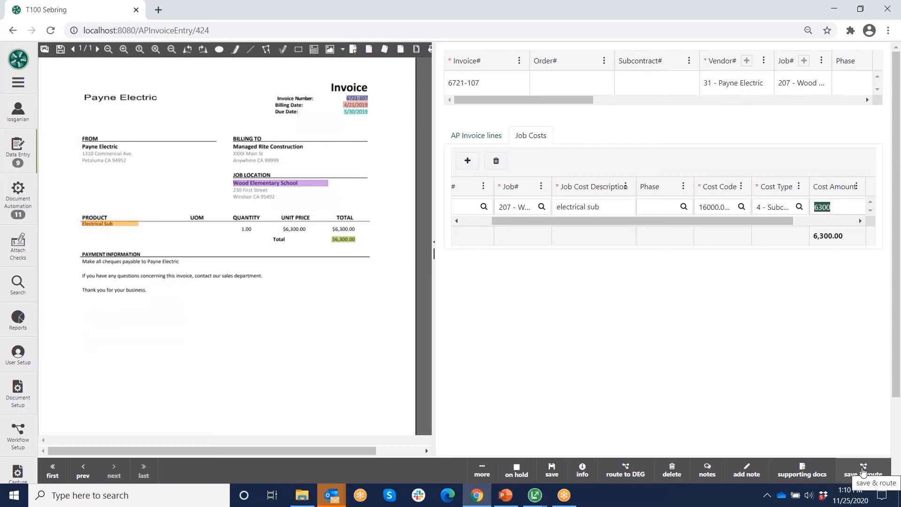
{"action": "left_click", "coordinate": [864, 471]}
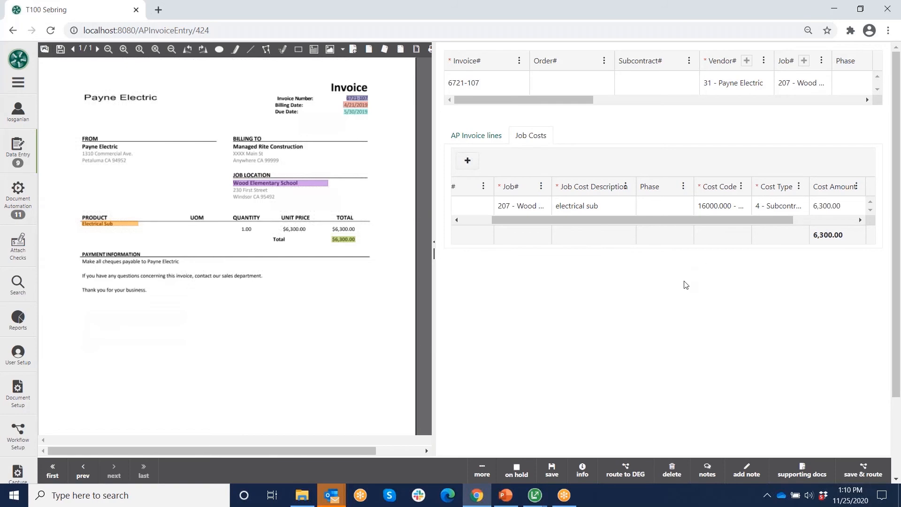
{"action": "left_click", "coordinate": [480, 81]}
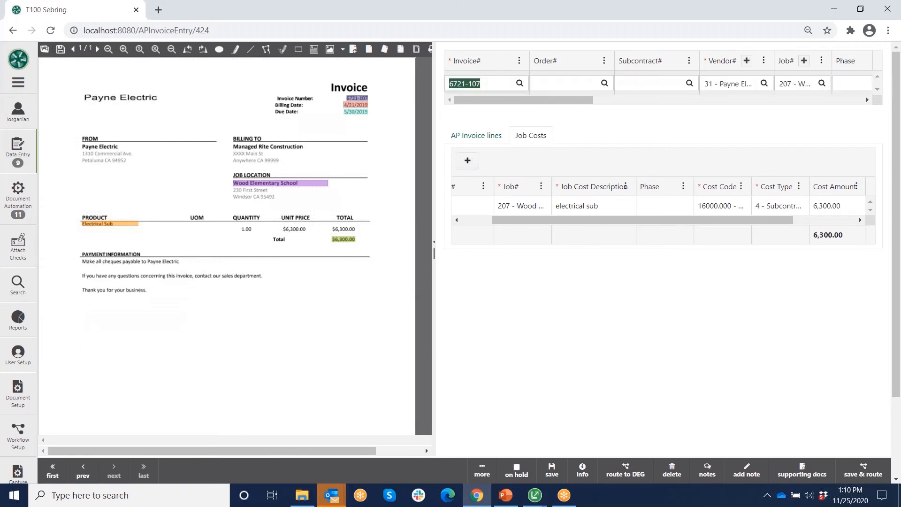
{"action": "left_click", "coordinate": [488, 84]}
{"action": "left_click", "coordinate": [862, 466]}
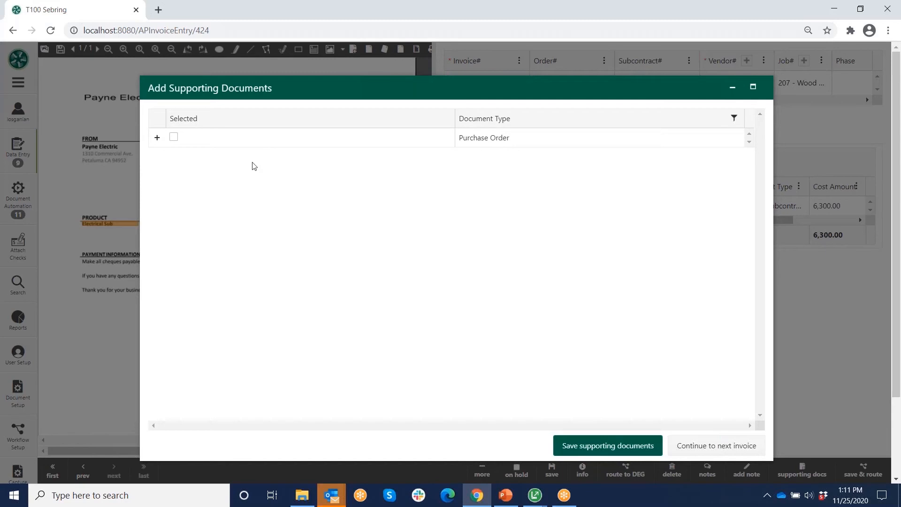
- Preview the Payne Electric purchase order, then continue to the next invoice without attaching it
{"action": "left_click", "coordinate": [157, 139]}
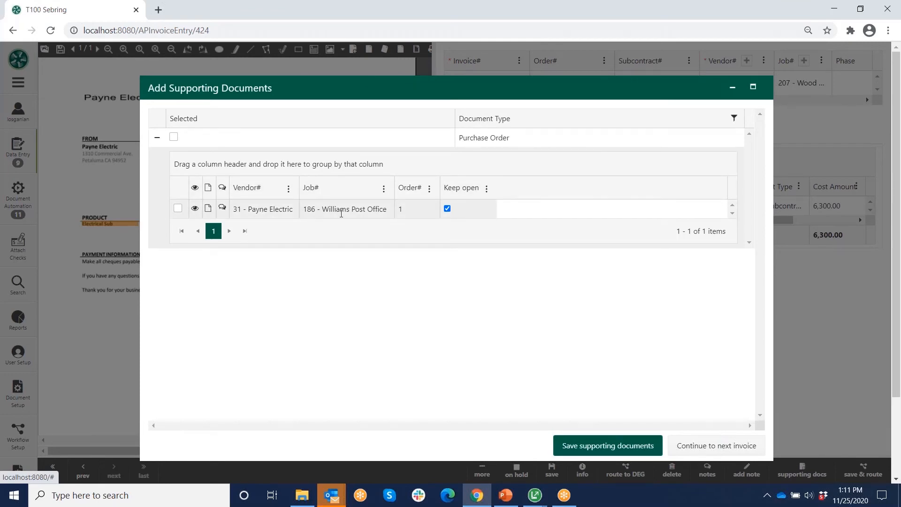
{"action": "left_click", "coordinate": [194, 209]}
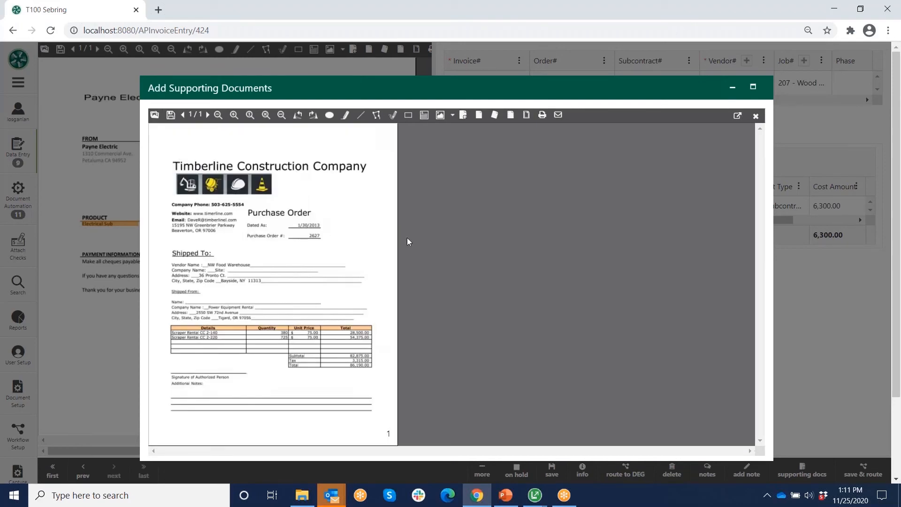
{"action": "left_click", "coordinate": [756, 116]}
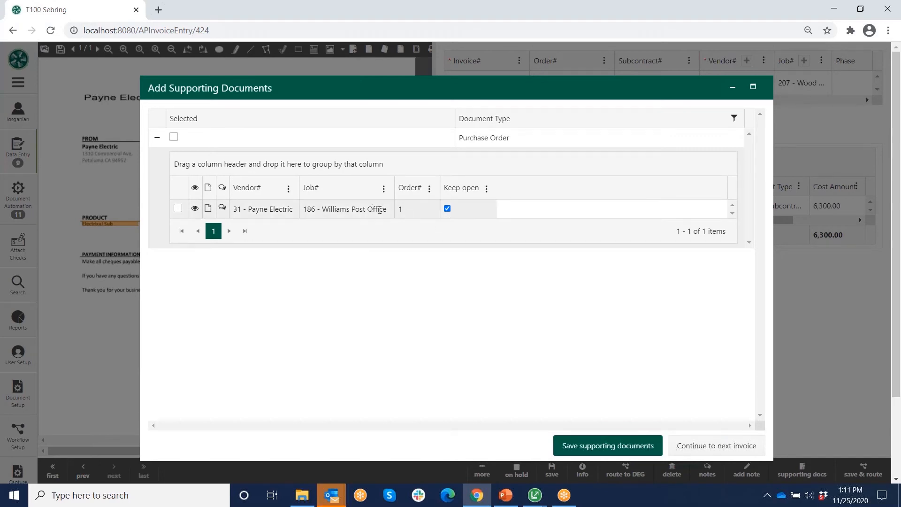
{"action": "left_click", "coordinate": [700, 446]}
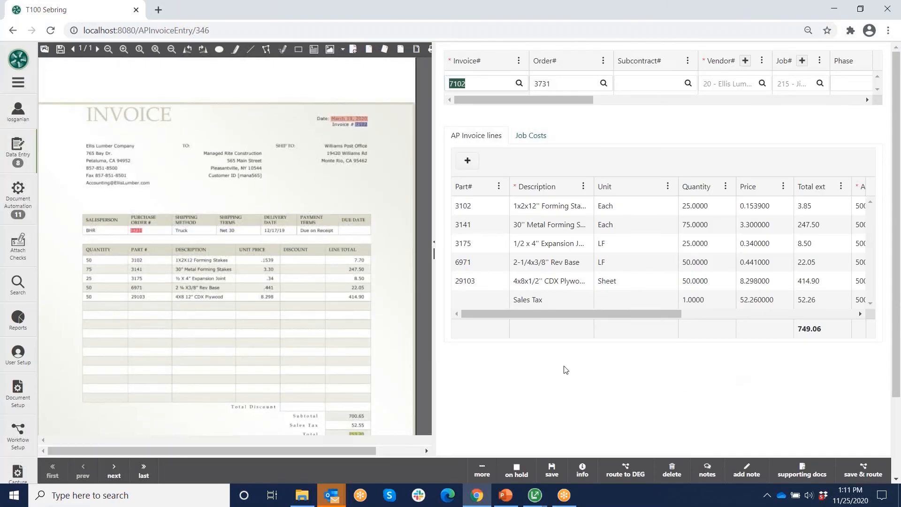
- Run the Invoice Status By User Report and review it to the 14-invoice, $55,600.20 total
{"action": "left_click", "coordinate": [18, 84]}
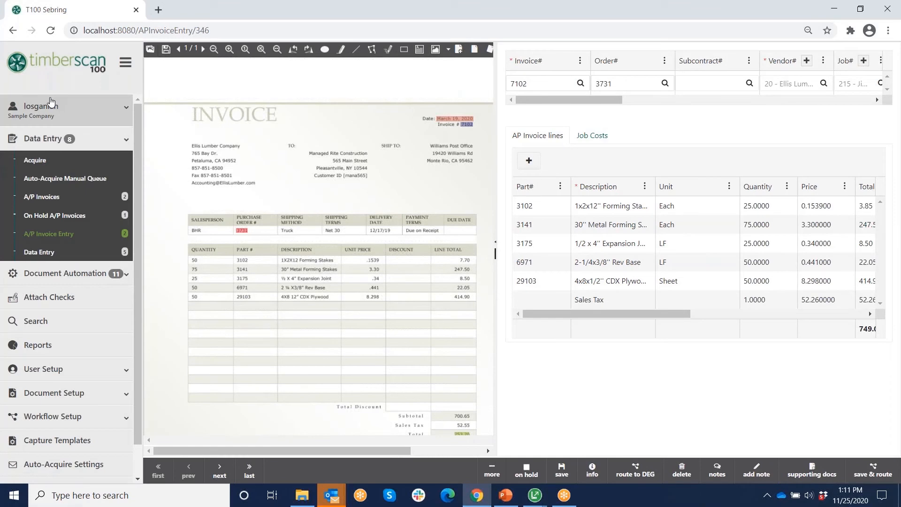
{"action": "left_click", "coordinate": [41, 346]}
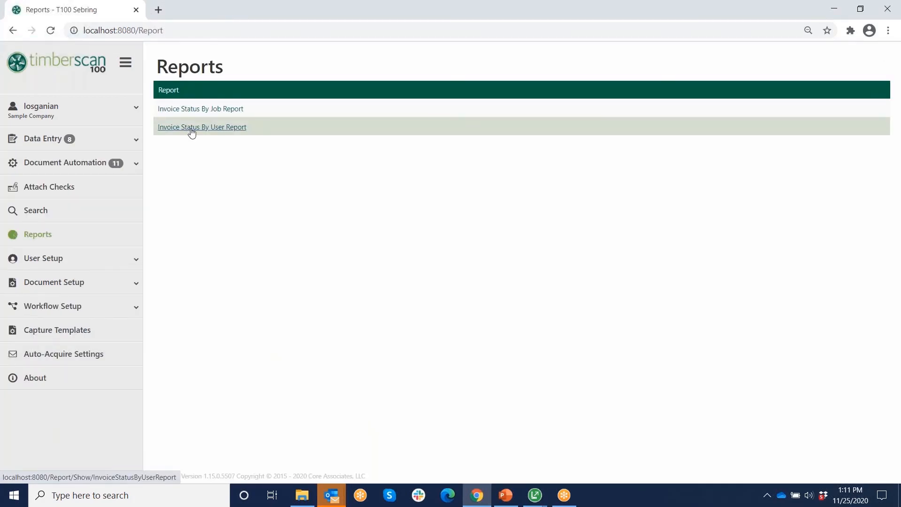
{"action": "left_click", "coordinate": [187, 131]}
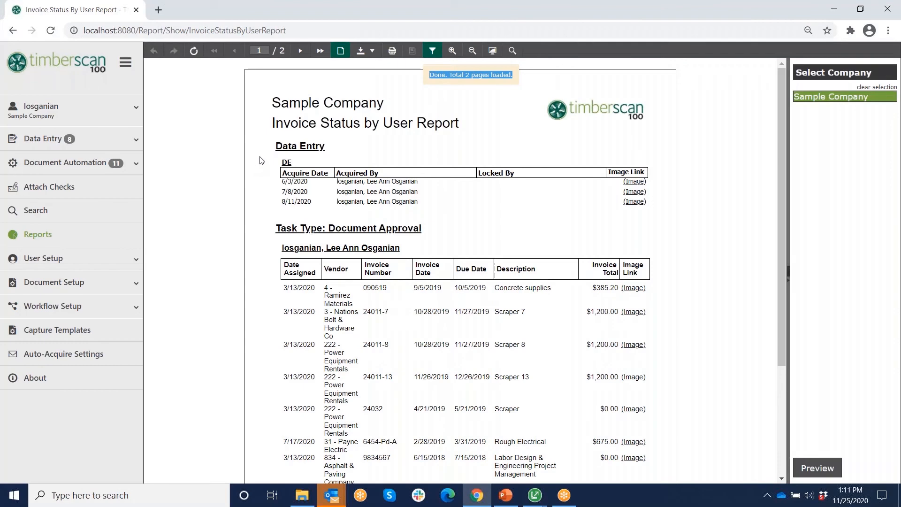
{"action": "scroll", "coordinate": [357, 171], "scroll_direction": "down", "scroll_amount": 1}
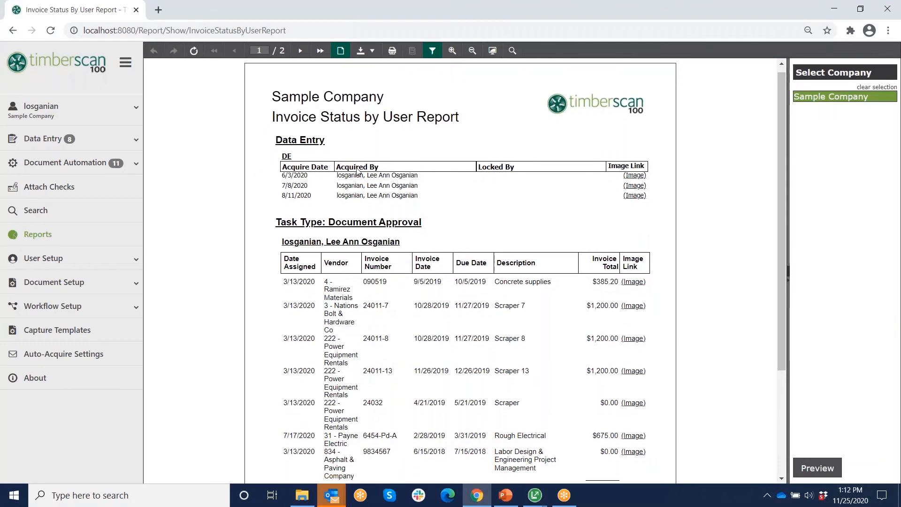
{"action": "scroll", "coordinate": [357, 172], "scroll_direction": "down", "scroll_amount": 2}
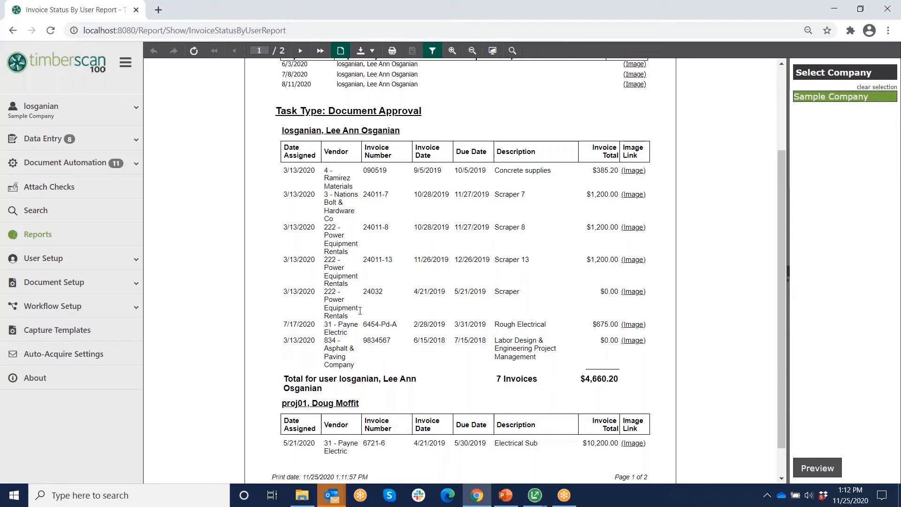
{"action": "scroll", "coordinate": [360, 311], "scroll_direction": "down", "scroll_amount": 5}
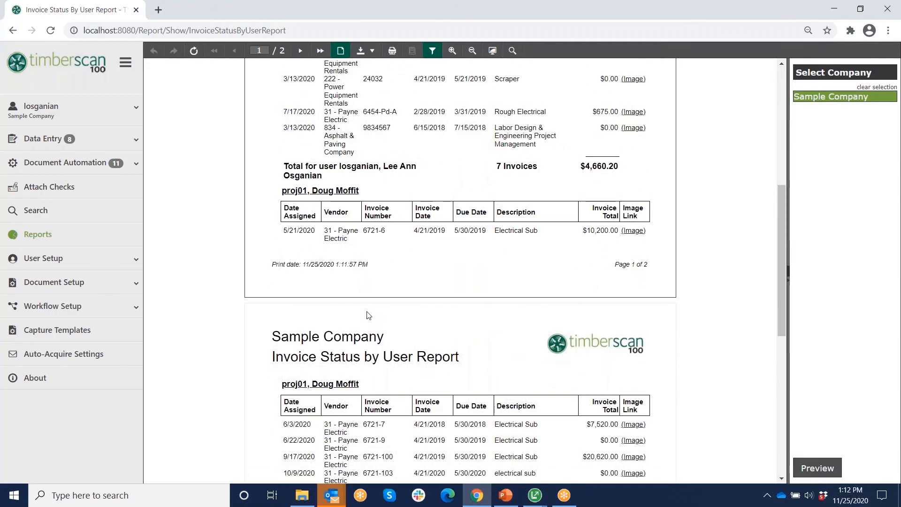
{"action": "scroll", "coordinate": [369, 315], "scroll_direction": "down", "scroll_amount": 1}
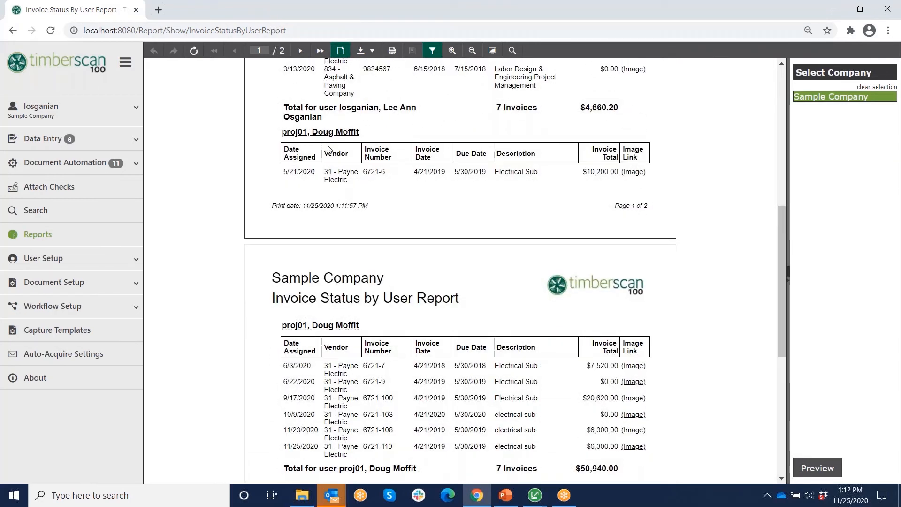
{"action": "scroll", "coordinate": [470, 368], "scroll_direction": "down", "scroll_amount": 3}
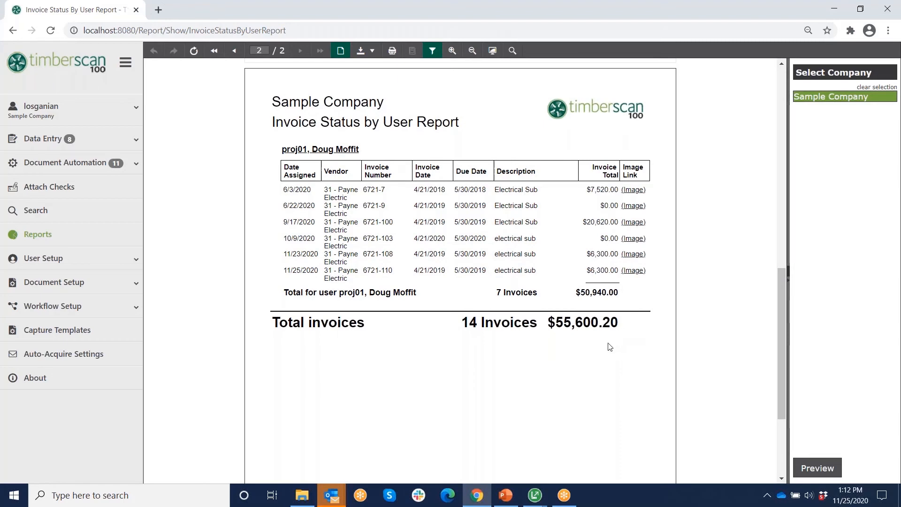
{"action": "left_click", "coordinate": [31, 239]}
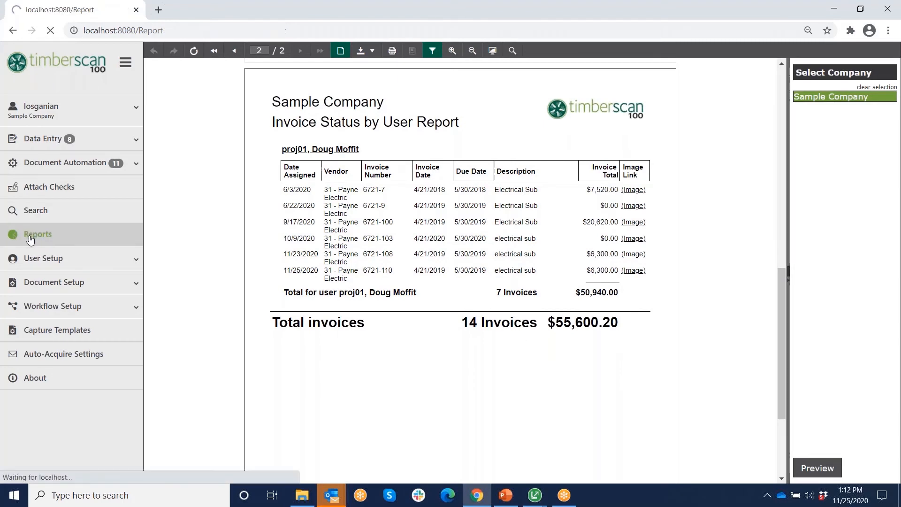
- Run the Invoice Status By Job Report to job 207's 7 invoices, then expand Document Automation
{"action": "left_click", "coordinate": [231, 110]}
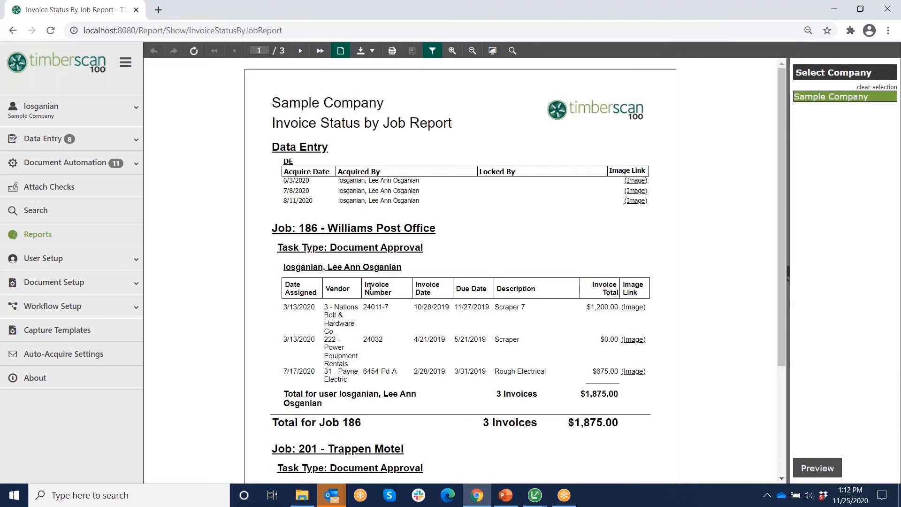
{"action": "scroll", "coordinate": [369, 288], "scroll_direction": "down", "scroll_amount": 1}
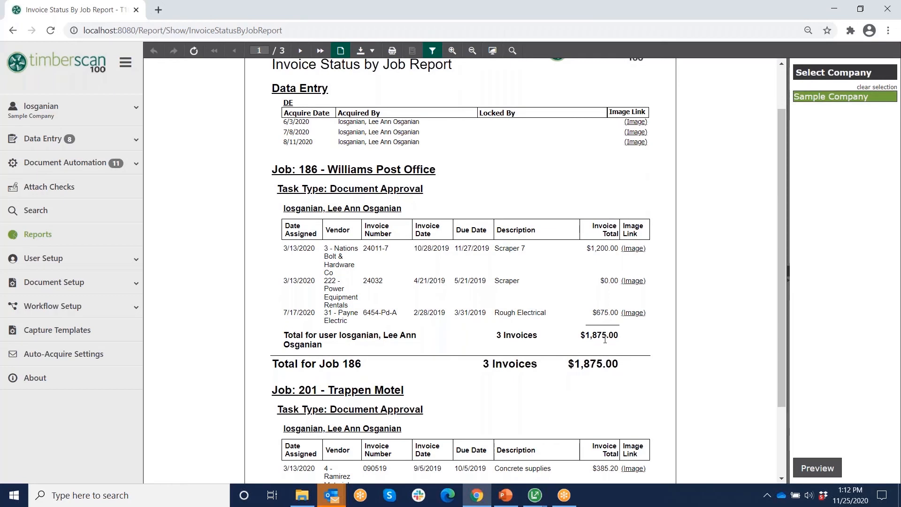
{"action": "scroll", "coordinate": [606, 339], "scroll_direction": "down", "scroll_amount": 3}
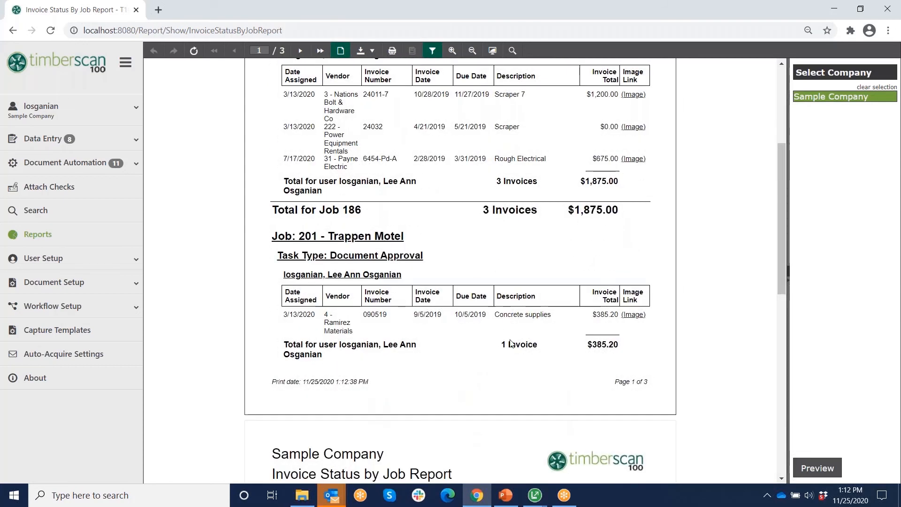
{"action": "scroll", "coordinate": [511, 343], "scroll_direction": "down", "scroll_amount": 6}
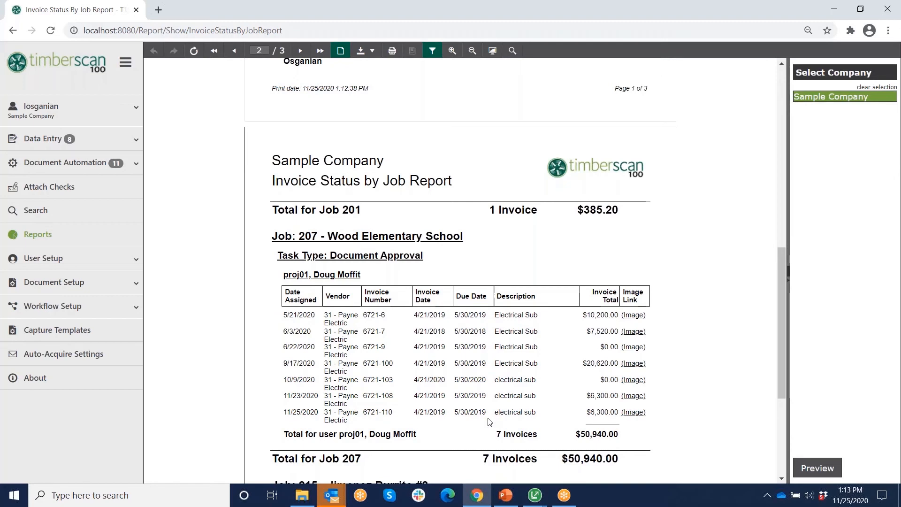
{"action": "left_click", "coordinate": [58, 165]}
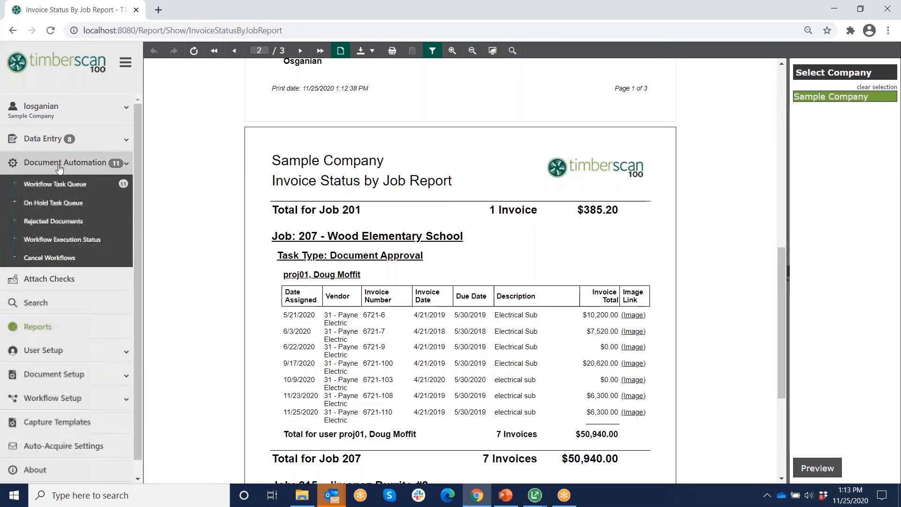
- Show Workflow Execution Status with AP Invoices expanded, sidebar collapsed, and browse the JobNo column menu
{"action": "left_click", "coordinate": [64, 245]}
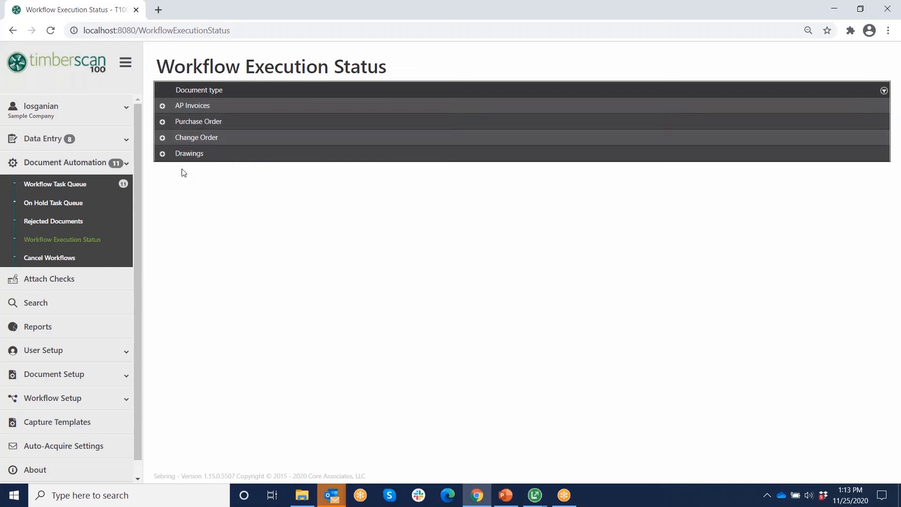
{"action": "left_click", "coordinate": [162, 106]}
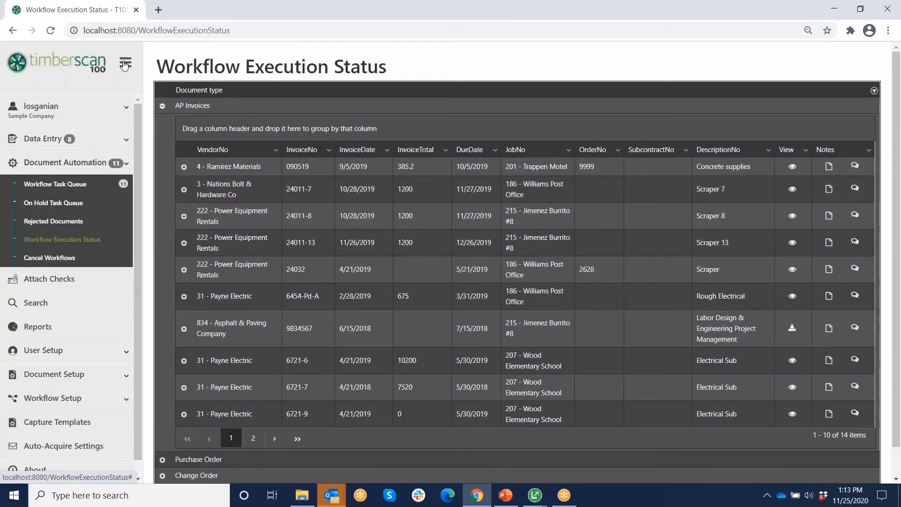
{"action": "left_click", "coordinate": [125, 64]}
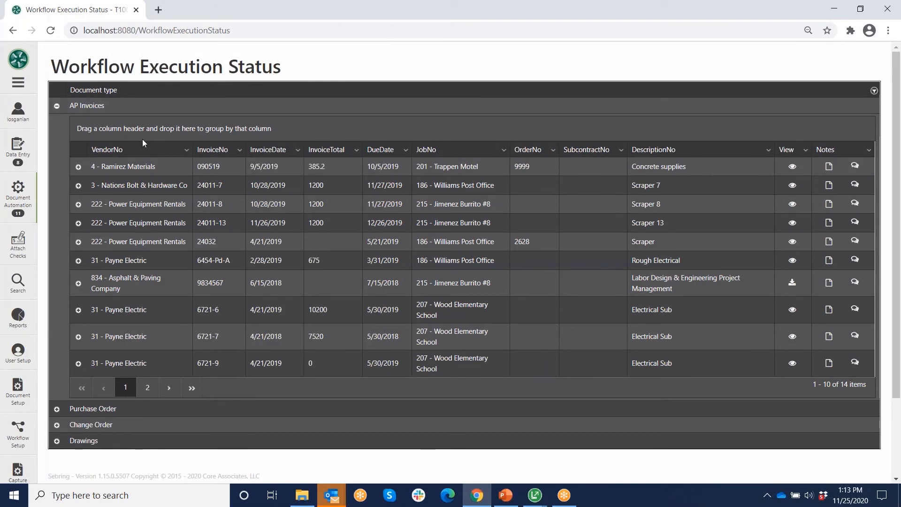
{"action": "left_click", "coordinate": [504, 151]}
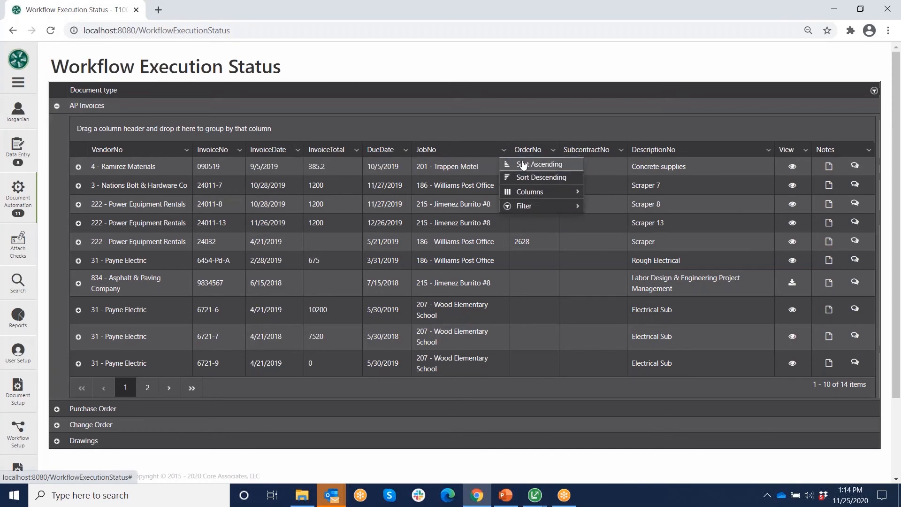
{"action": "mouse_move", "coordinate": [540, 194]}
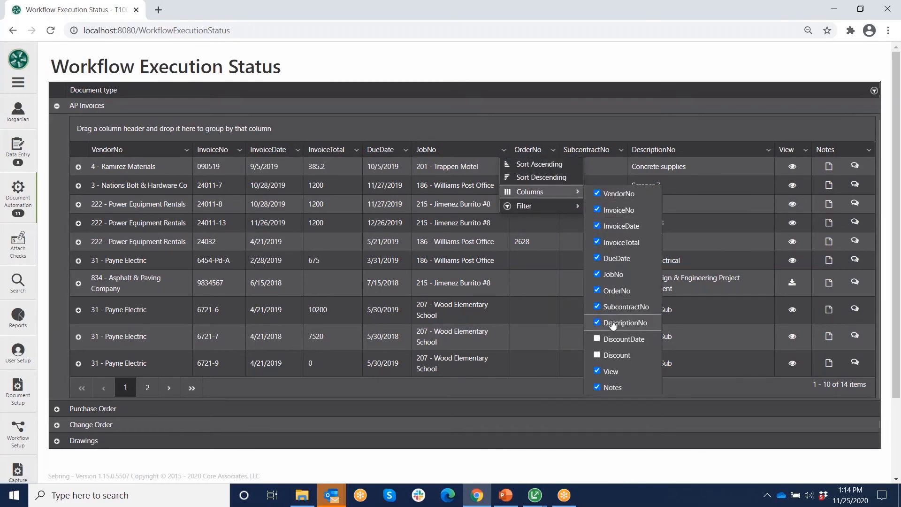
{"action": "mouse_move", "coordinate": [521, 206]}
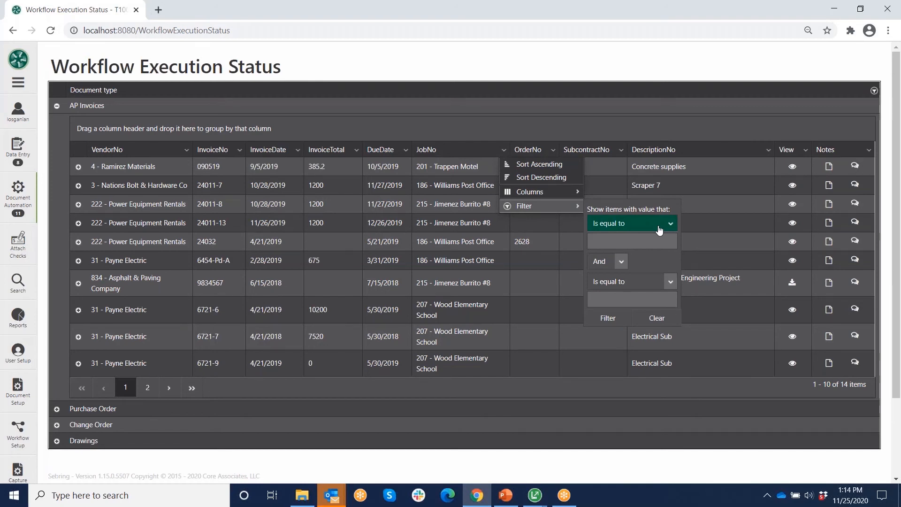
{"action": "left_click", "coordinate": [419, 125]}
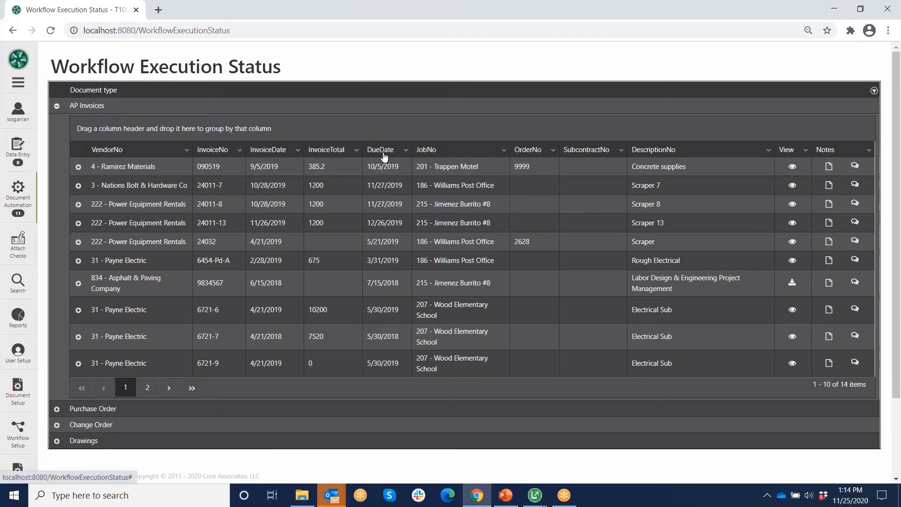
- Group workflows by DueDate then VendorNo, inspect invoice 6721-7, collapse AP Invoices, reopen the sidebar
{"action": "left_click_drag", "start_coordinate": [380, 151], "coordinate": [365, 127]}
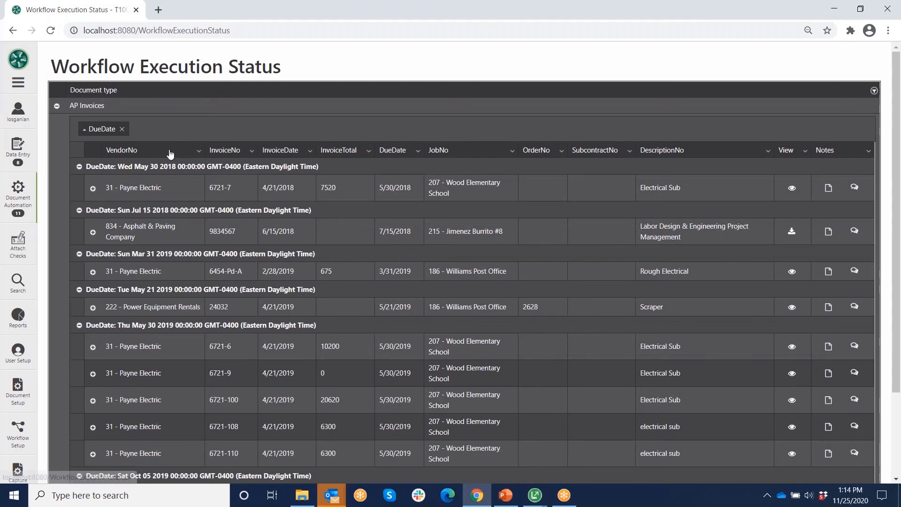
{"action": "left_click_drag", "start_coordinate": [170, 154], "coordinate": [212, 127]}
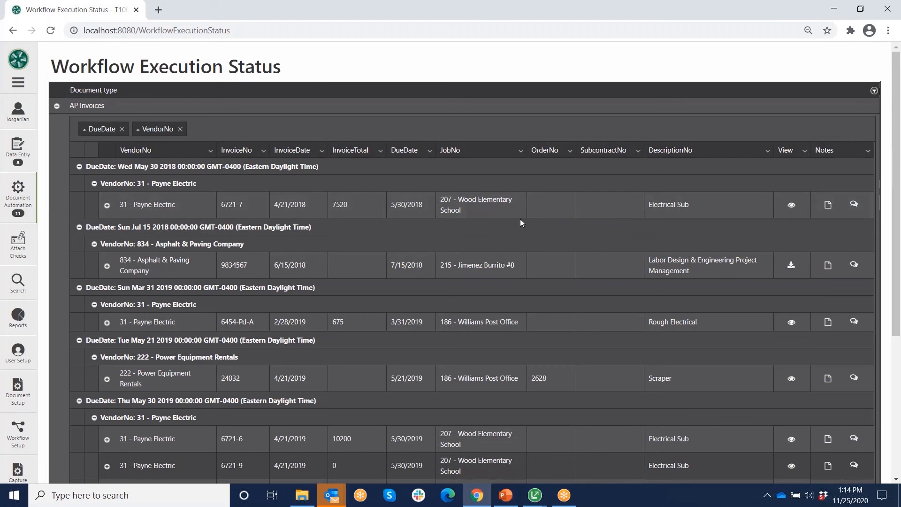
{"action": "left_click", "coordinate": [108, 207]}
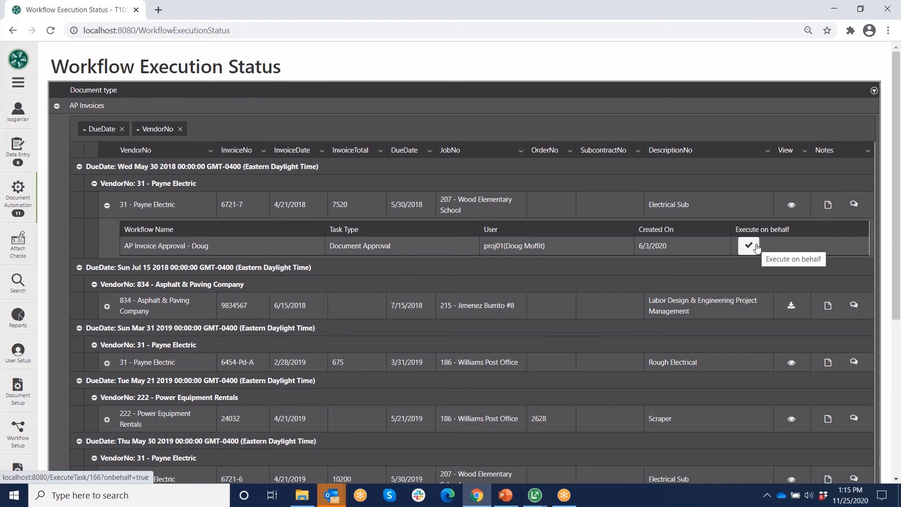
{"action": "left_click", "coordinate": [57, 106]}
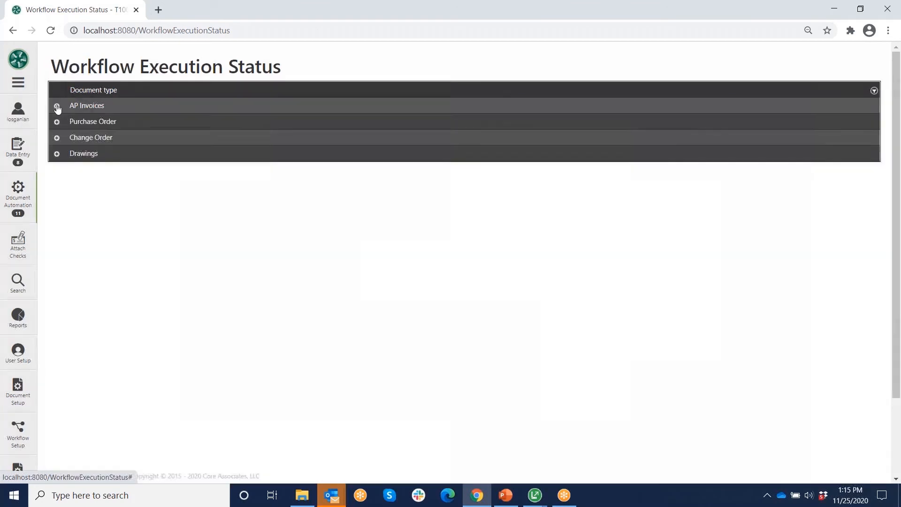
{"action": "left_click", "coordinate": [18, 83]}
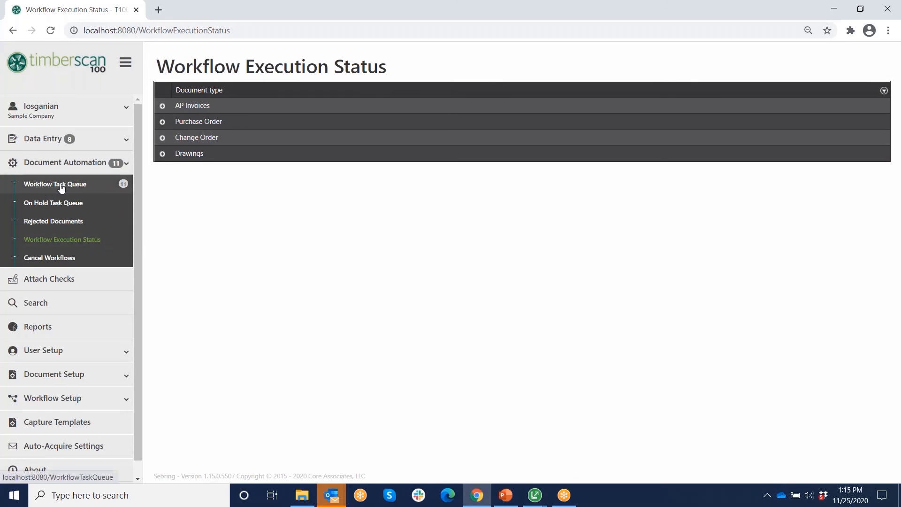
- Log out, sign in as the other saved user, and confirm the Sample Company data folder
{"action": "left_click", "coordinate": [64, 109]}
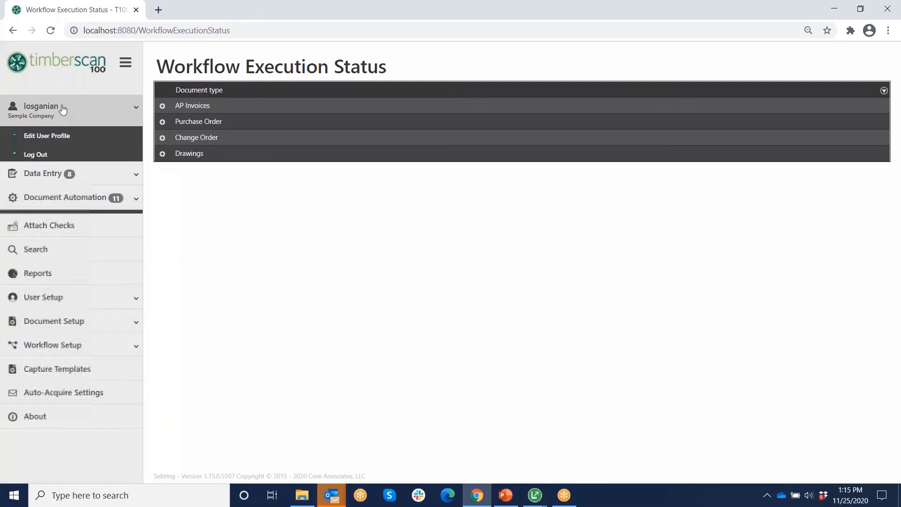
{"action": "left_click", "coordinate": [35, 158]}
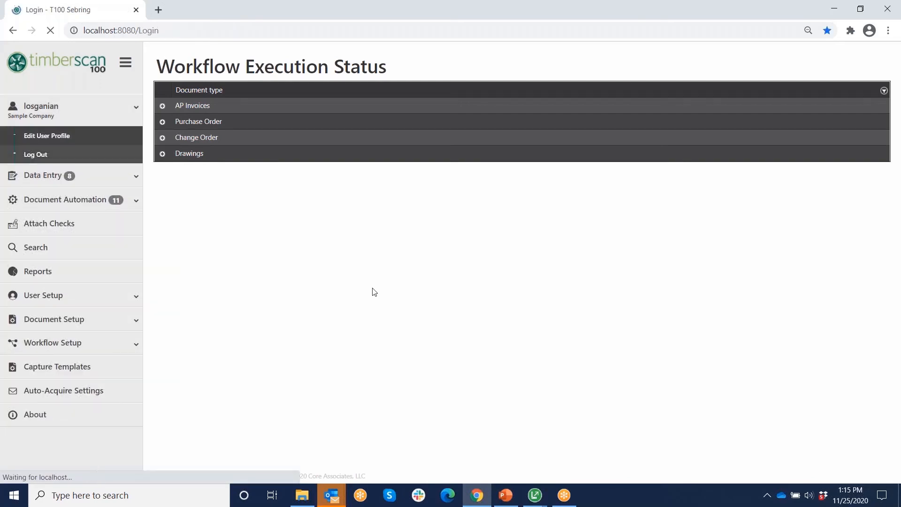
{"action": "left_click", "coordinate": [454, 248]}
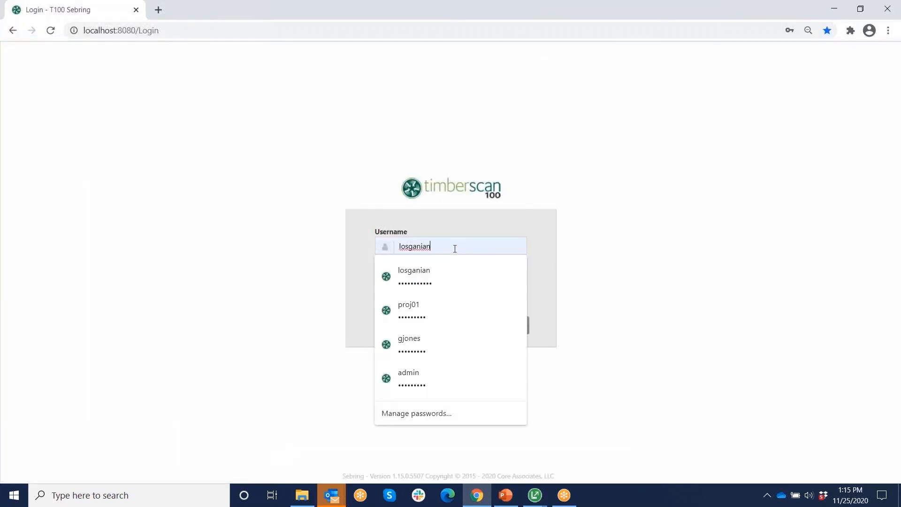
{"action": "left_click", "coordinate": [418, 305]}
{"action": "left_click", "coordinate": [472, 326]}
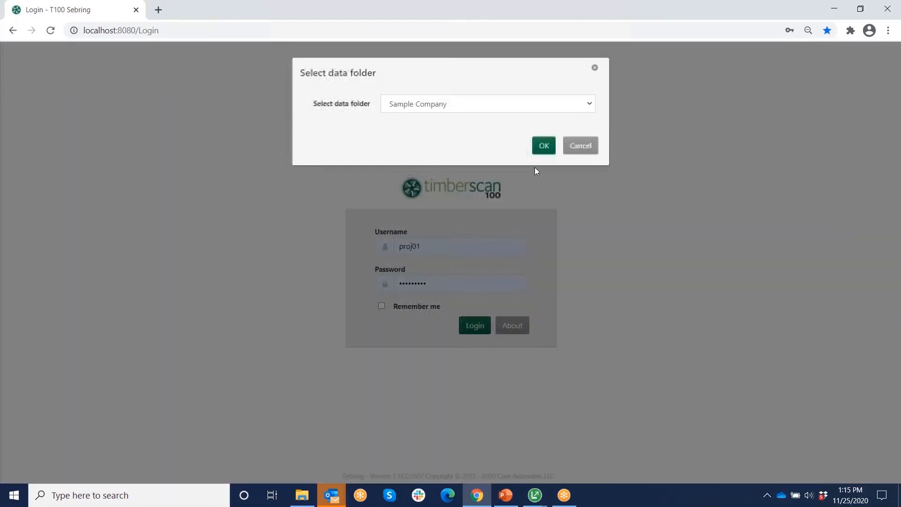
{"action": "left_click", "coordinate": [543, 145]}
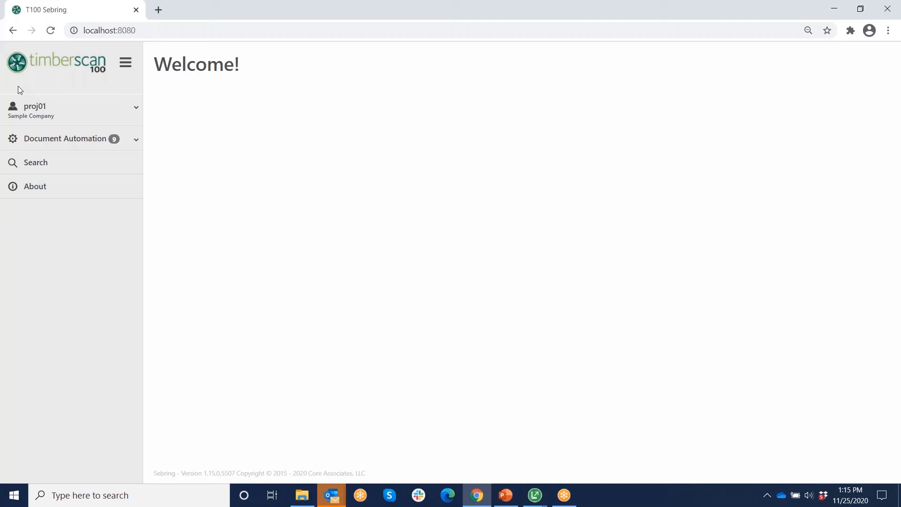
- Open the Workflow Task Queue from the Document Automation sidebar group
{"action": "left_click", "coordinate": [69, 139]}
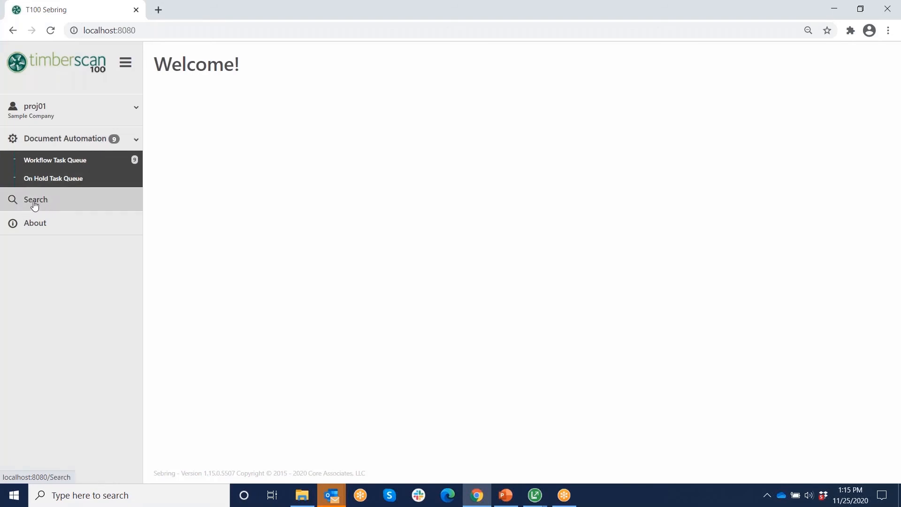
{"action": "left_click", "coordinate": [60, 160]}
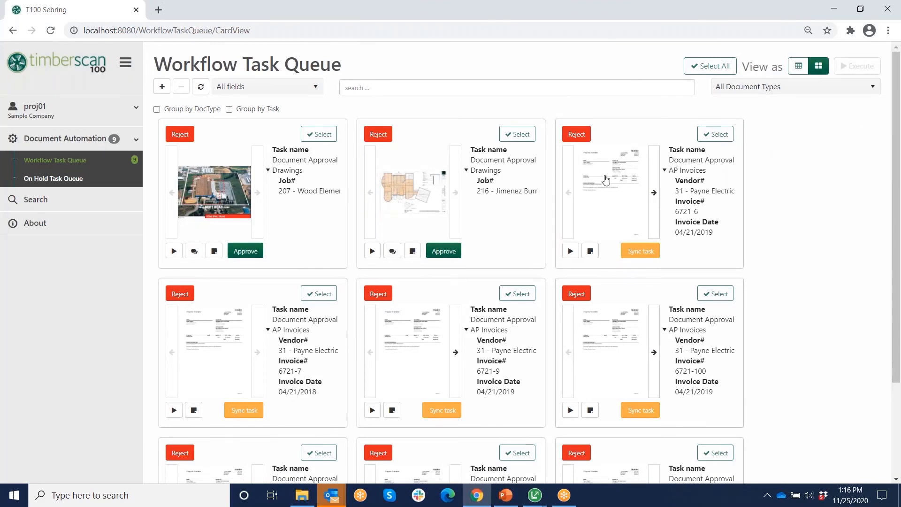
- Toggle the queue between list and card views and filter it to AP Invoices
{"action": "left_click", "coordinate": [798, 66]}
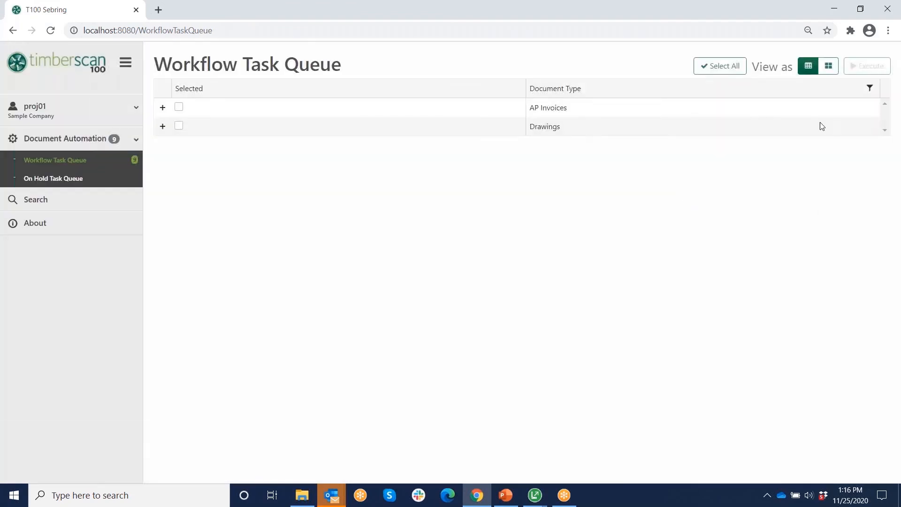
{"action": "left_click", "coordinate": [828, 67]}
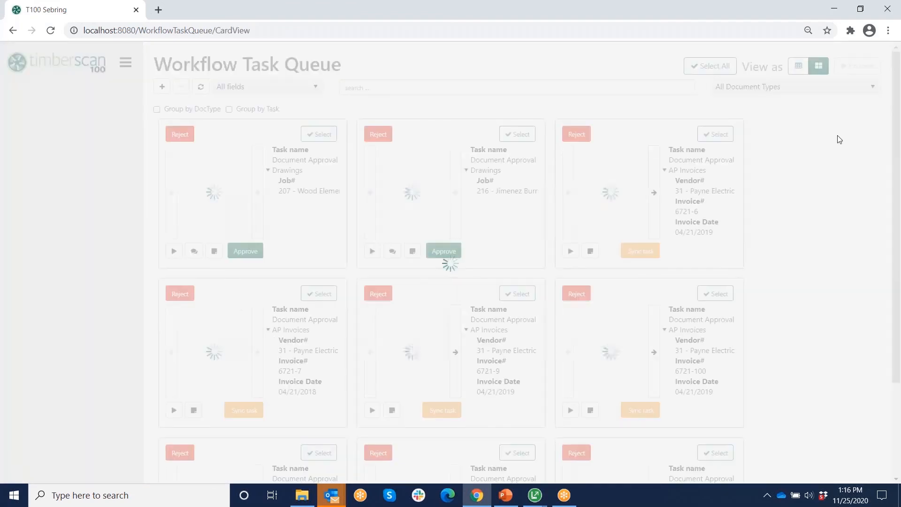
{"action": "left_click", "coordinate": [873, 87]}
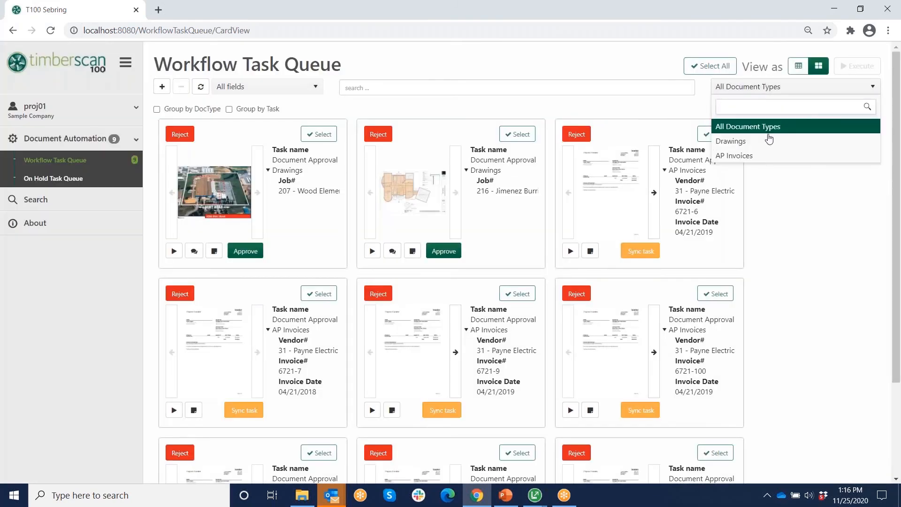
{"action": "left_click", "coordinate": [746, 156]}
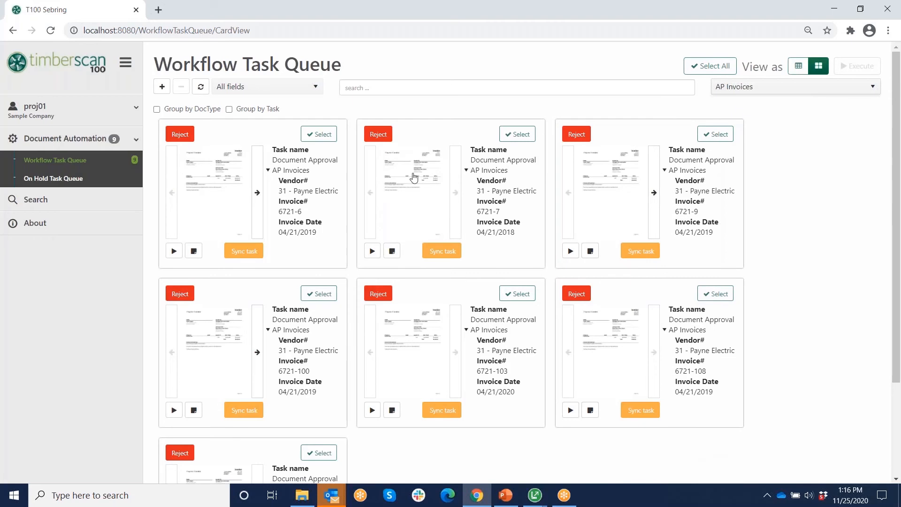
- Look over the search-by fields list and search box, then scroll through the Payne Electric invoices
{"action": "left_click", "coordinate": [317, 90]}
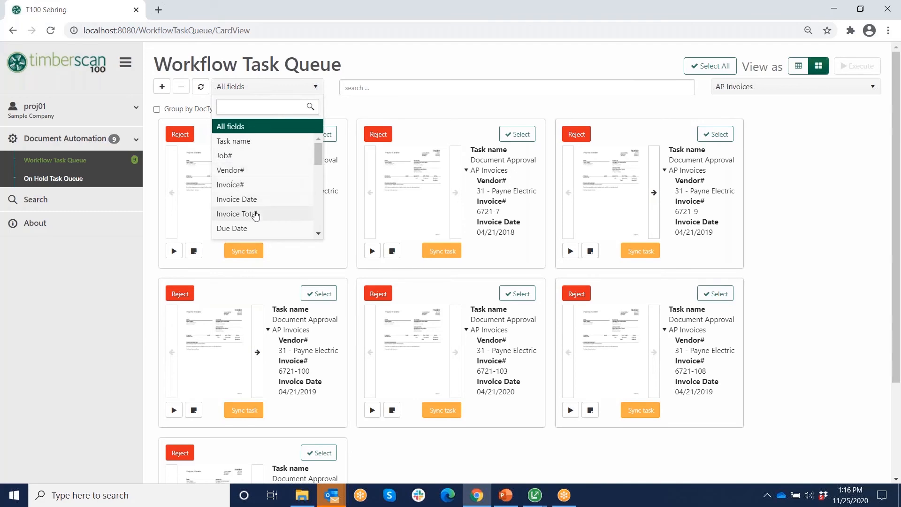
{"action": "left_click", "coordinate": [374, 87]}
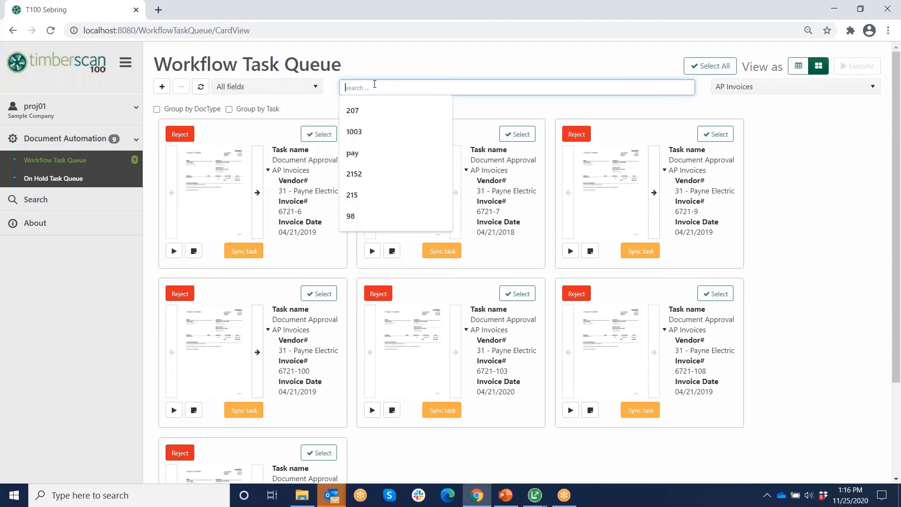
{"action": "left_click", "coordinate": [832, 197]}
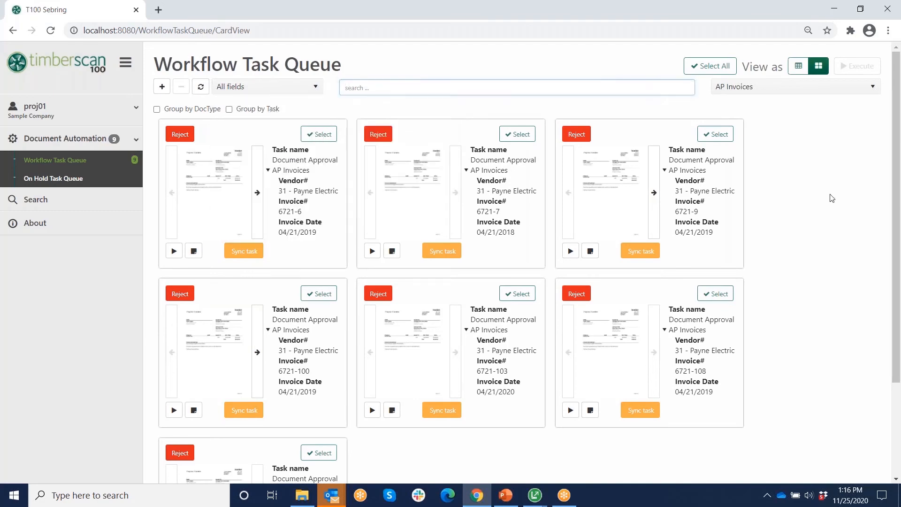
{"action": "scroll", "coordinate": [838, 197], "scroll_direction": "down", "scroll_amount": 3}
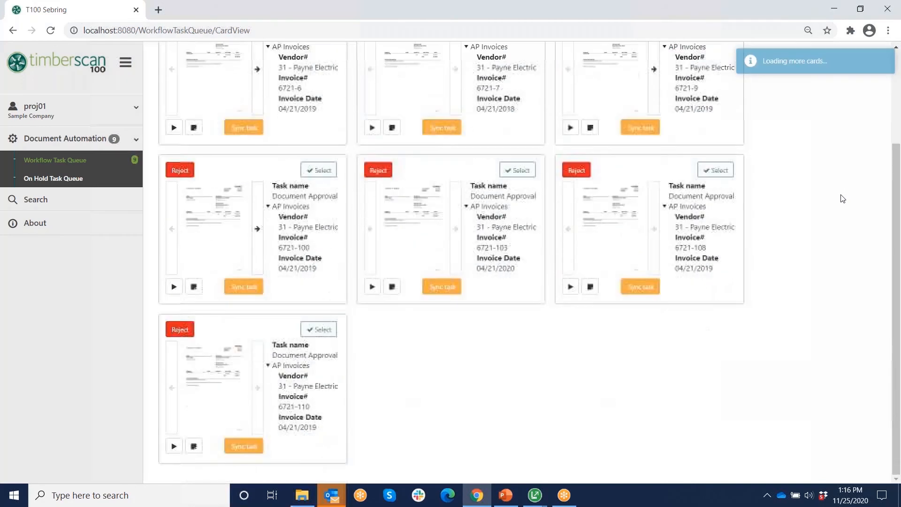
- Open the approval task for Payne Electric invoice 6721-110 and show its job cost lines
{"action": "left_click", "coordinate": [174, 447]}
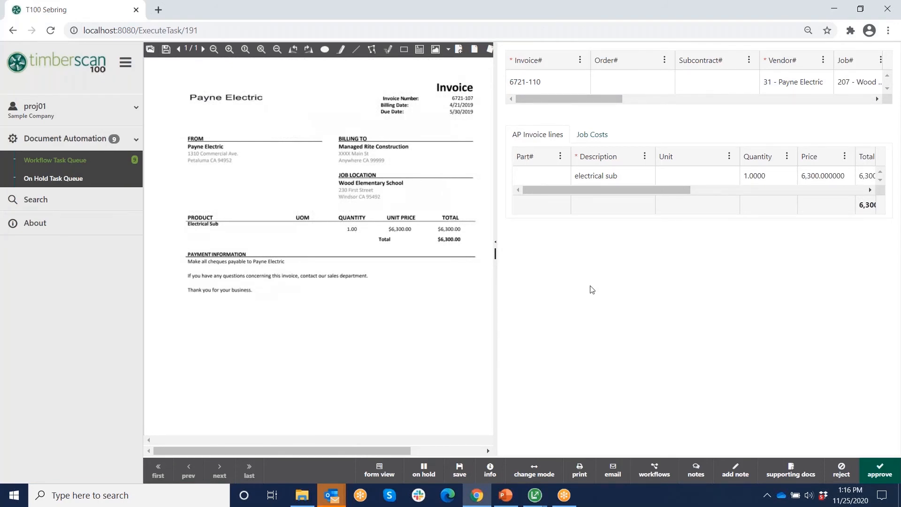
{"action": "left_click", "coordinate": [590, 136]}
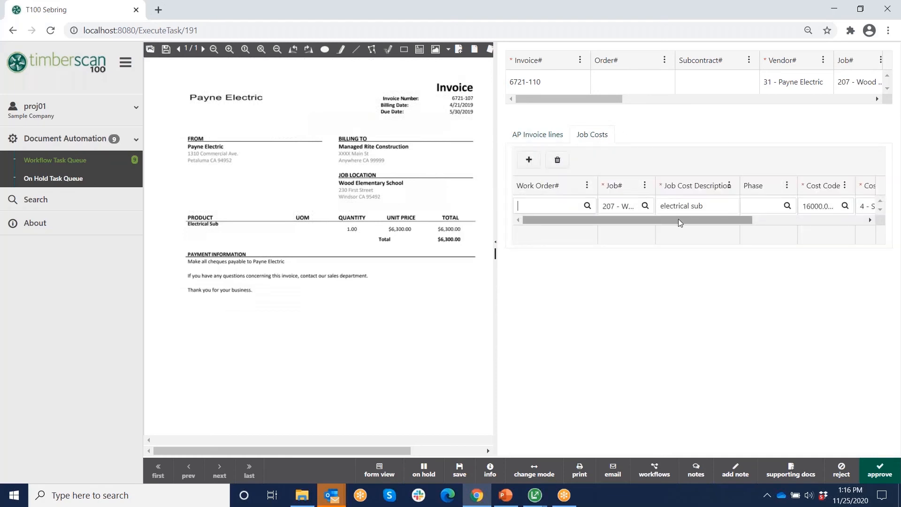
{"action": "left_click_drag", "start_coordinate": [679, 219], "coordinate": [751, 225]}
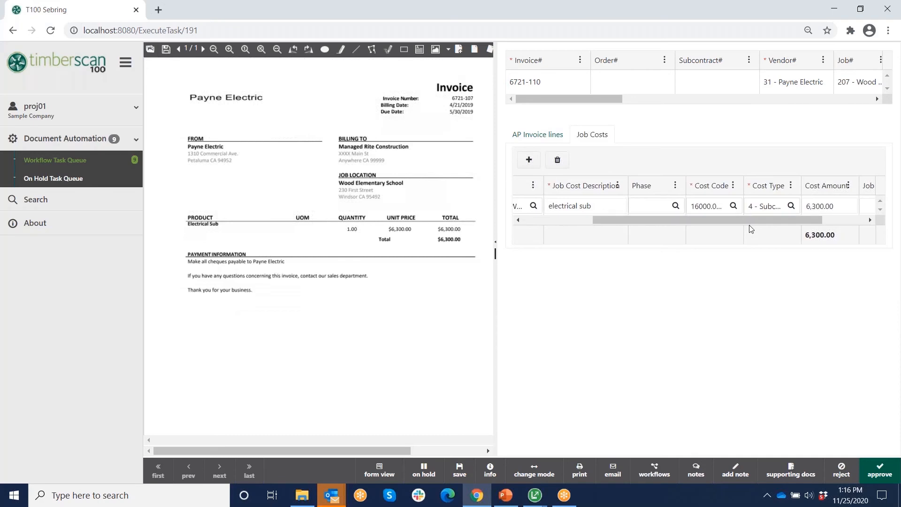
- Recode the 6,300.00 job cost line to cost code 2000.000 SITE WORK
{"action": "left_click", "coordinate": [733, 206]}
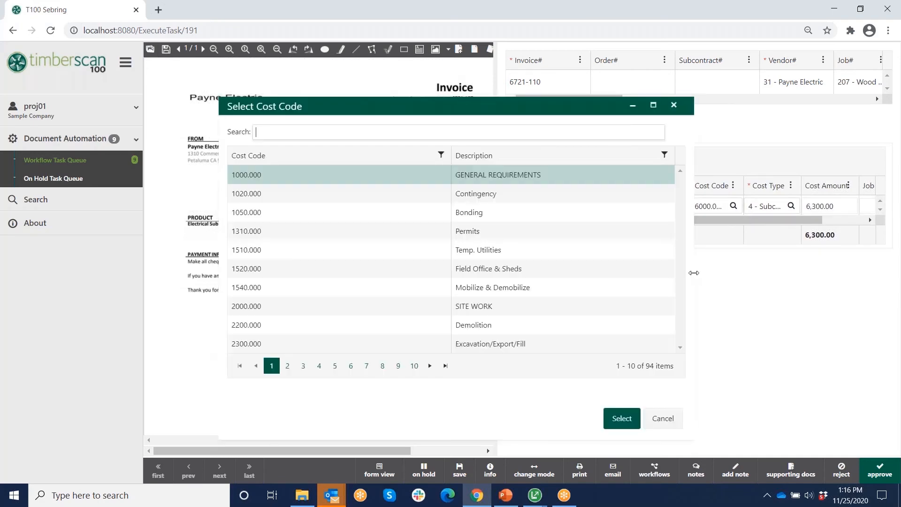
{"action": "left_click", "coordinate": [483, 269]}
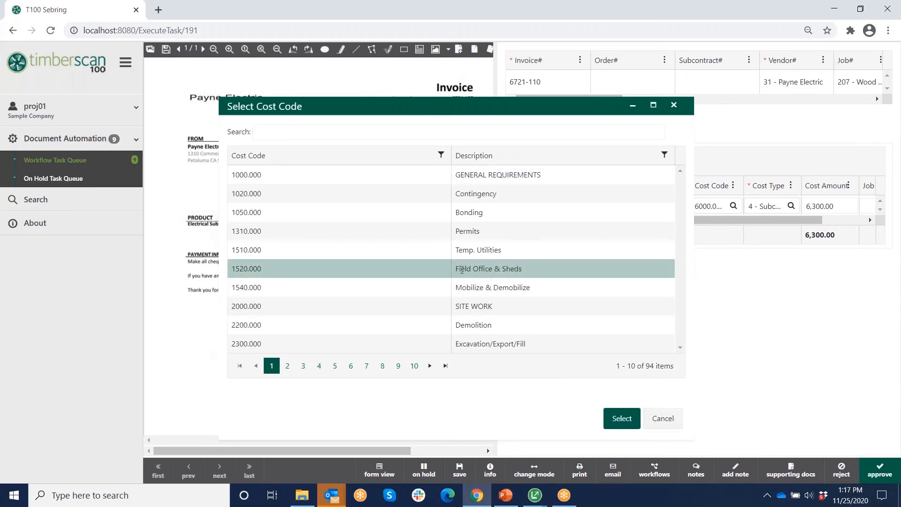
{"action": "left_click", "coordinate": [481, 305]}
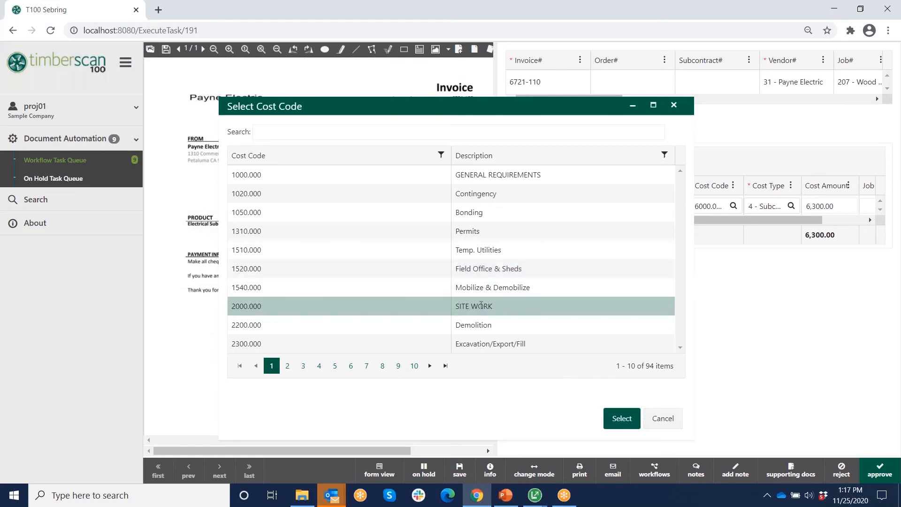
{"action": "left_click", "coordinate": [618, 416]}
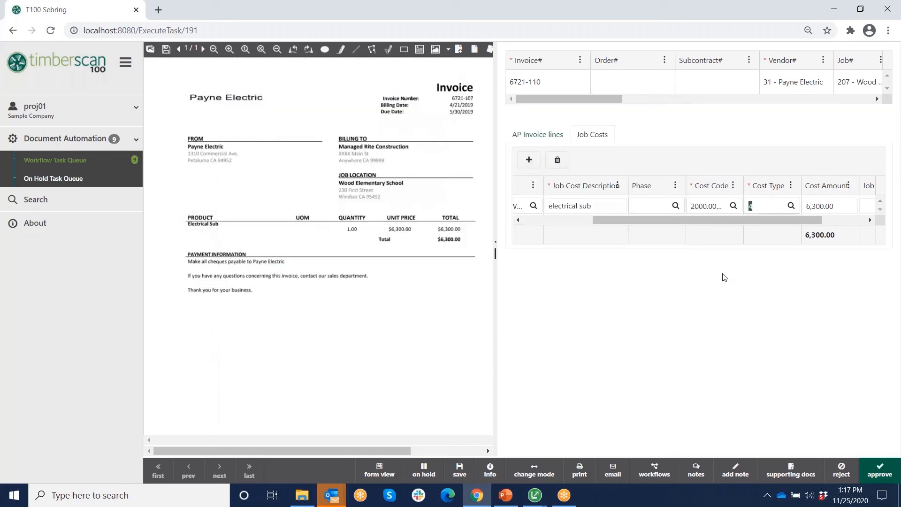
{"action": "mouse_move", "coordinate": [759, 221]}
{"action": "left_mouse_down"}
{"action": "mouse_move", "coordinate": [818, 228]}
{"action": "mouse_move", "coordinate": [751, 228]}
{"action": "left_mouse_up"}
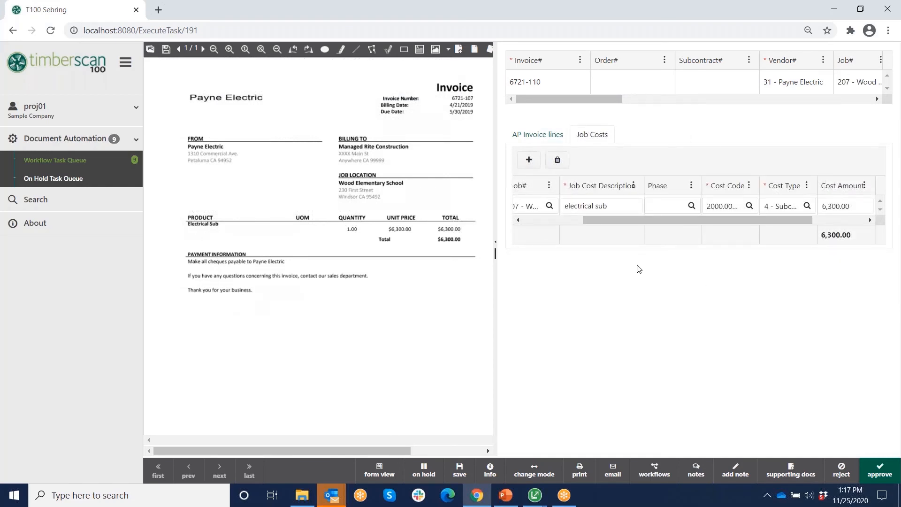
- Preview the Reject to recipients and the supporting documents, cancelling both
{"action": "left_click", "coordinate": [842, 471]}
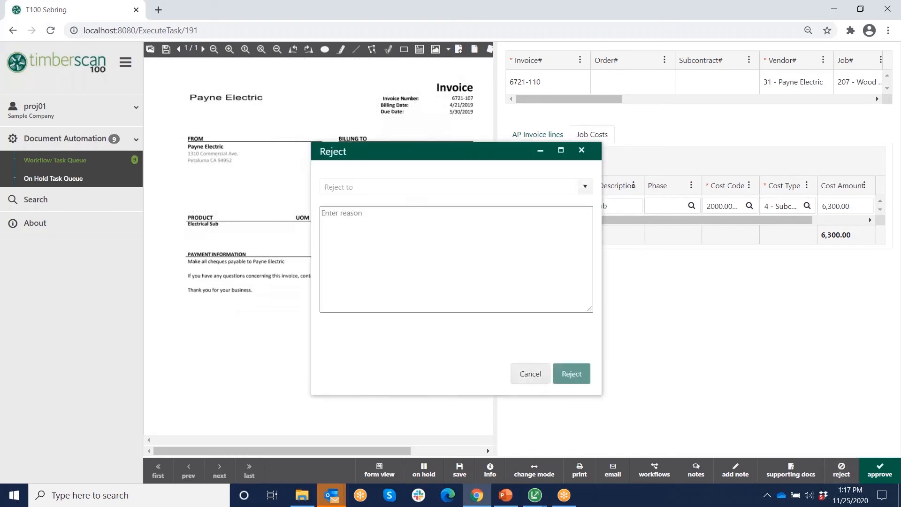
{"action": "left_click", "coordinate": [585, 188]}
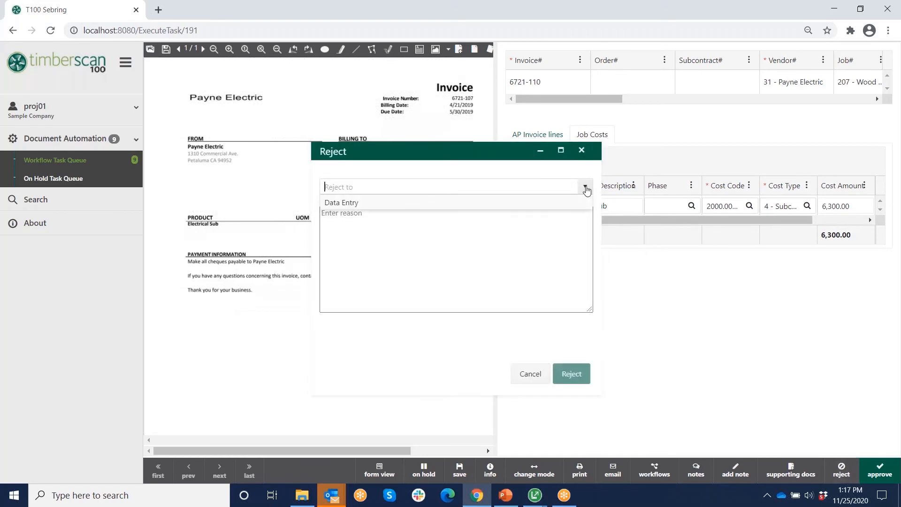
{"action": "left_click", "coordinate": [361, 238]}
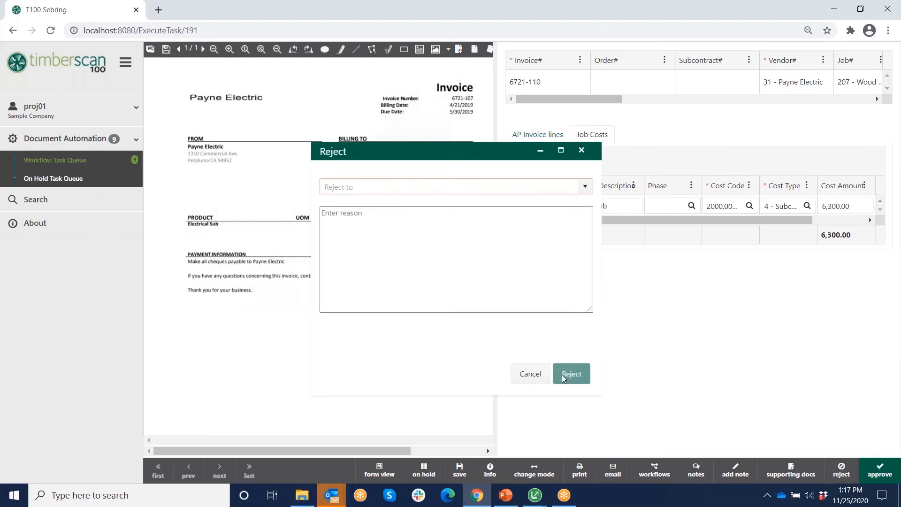
{"action": "left_click", "coordinate": [531, 374]}
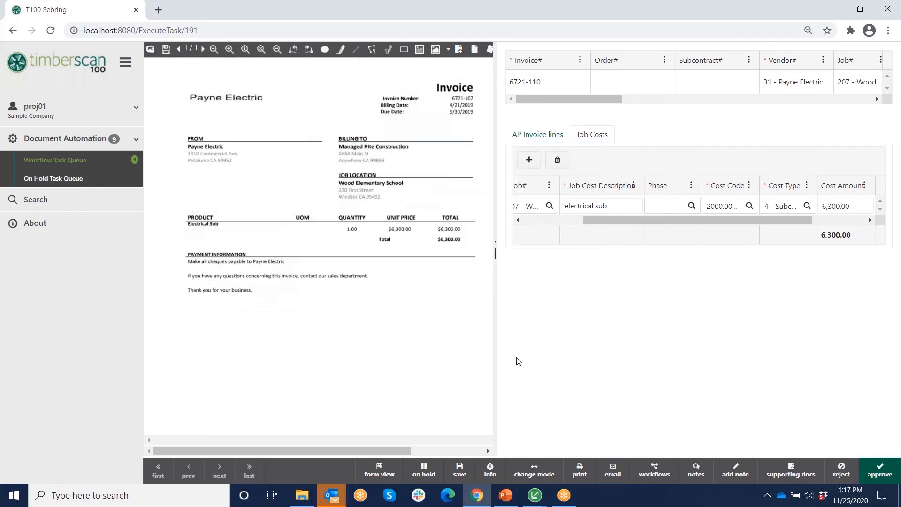
{"action": "left_click", "coordinate": [793, 471]}
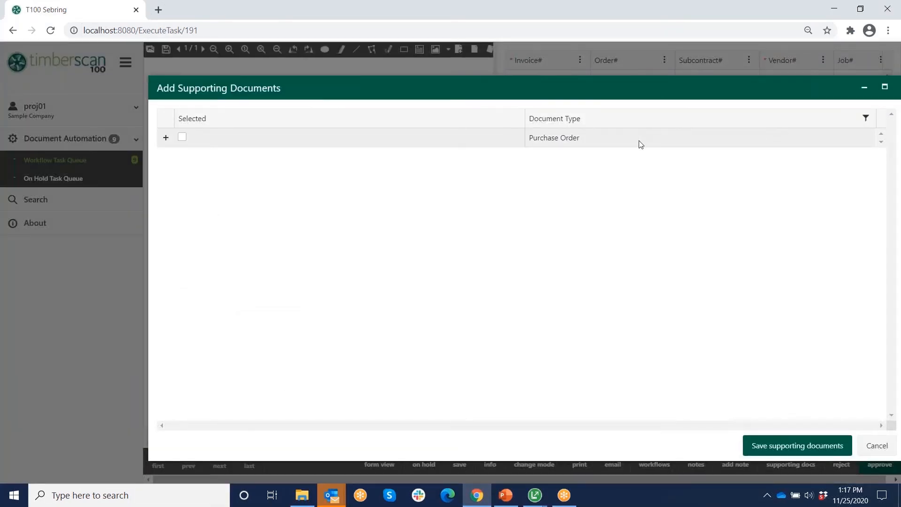
{"action": "left_click", "coordinate": [877, 445]}
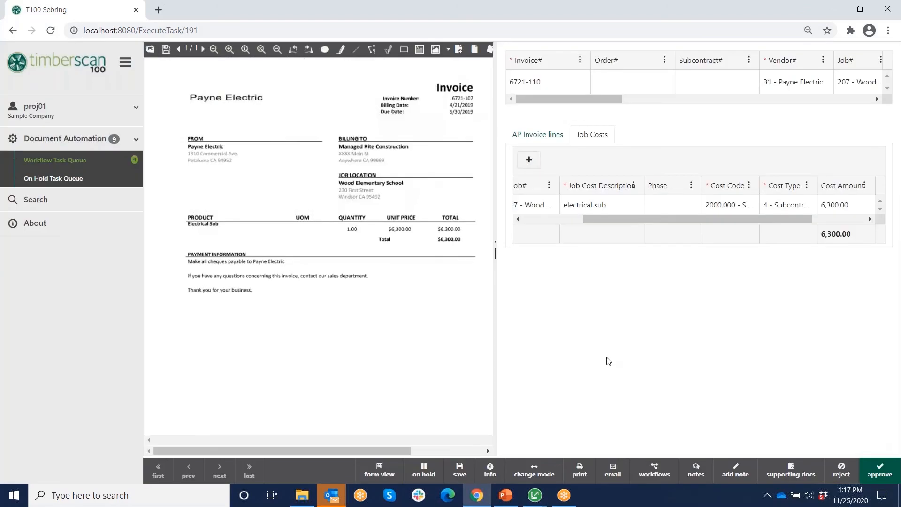
- Preview adding pages from a file, cancel it, and show page thumbnails beside the invoice
{"action": "left_click", "coordinate": [459, 51]}
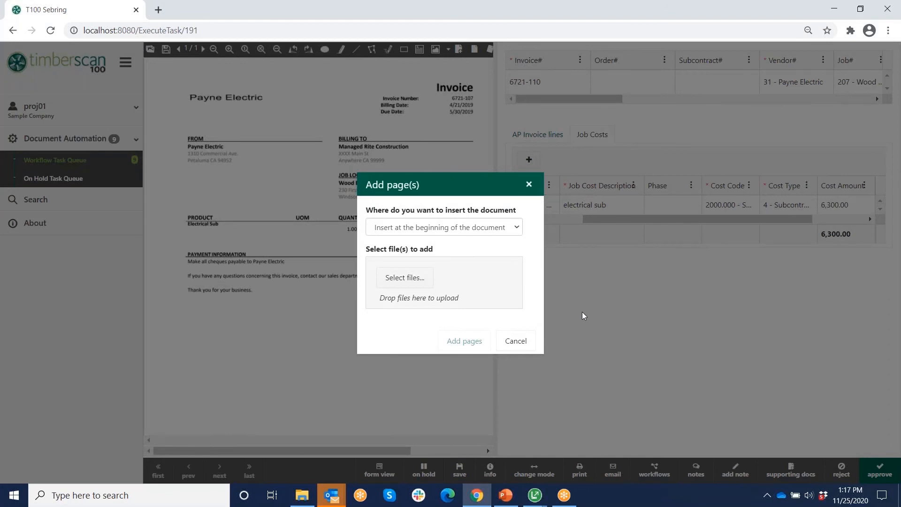
{"action": "left_click", "coordinate": [419, 279]}
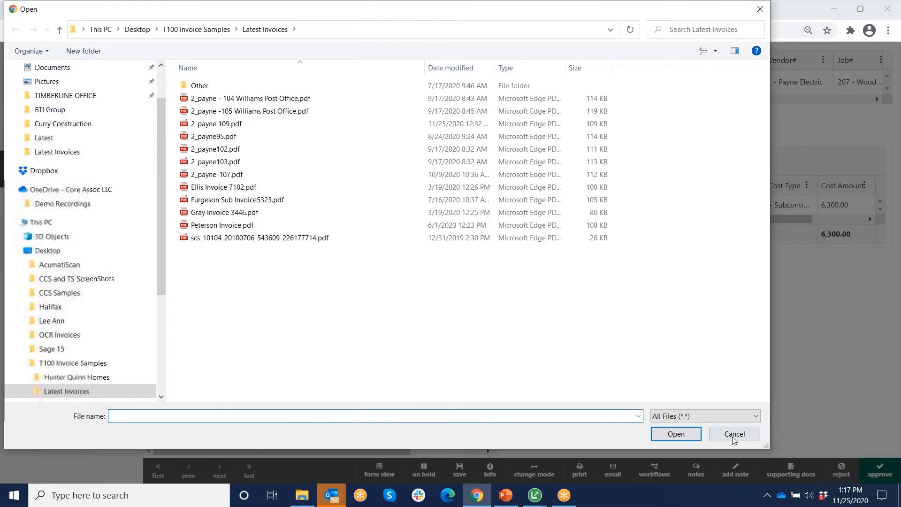
{"action": "left_click", "coordinate": [735, 435]}
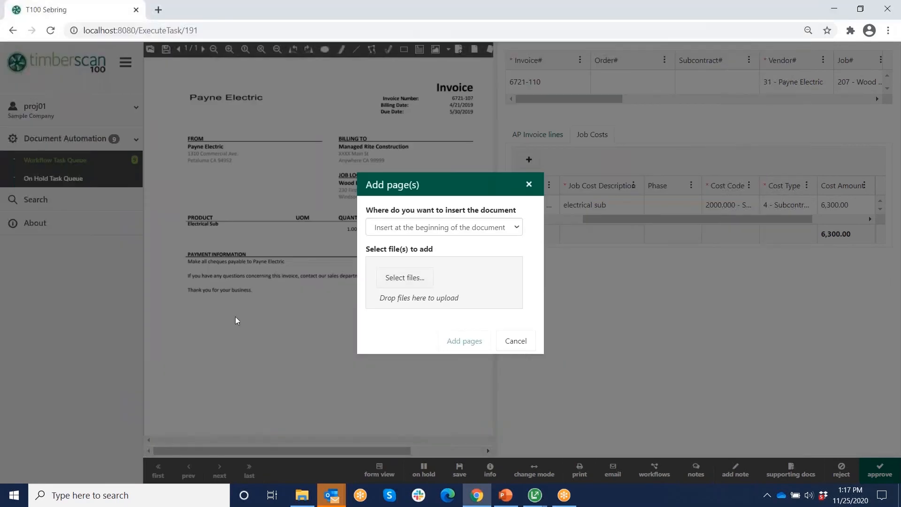
{"action": "left_click", "coordinate": [520, 343]}
{"action": "left_click", "coordinate": [149, 51]}
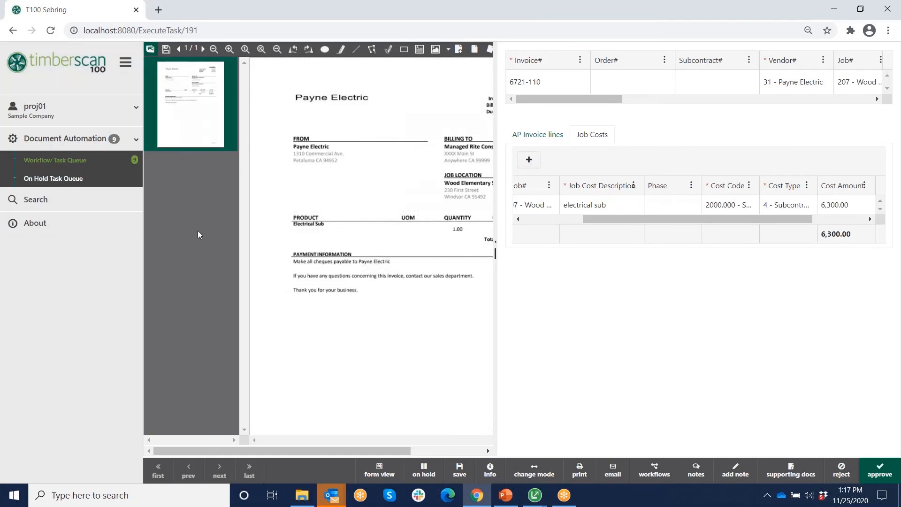
- Collapse the sidebar and view the invoice notes with Show Logs ticked
{"action": "left_click", "coordinate": [125, 62]}
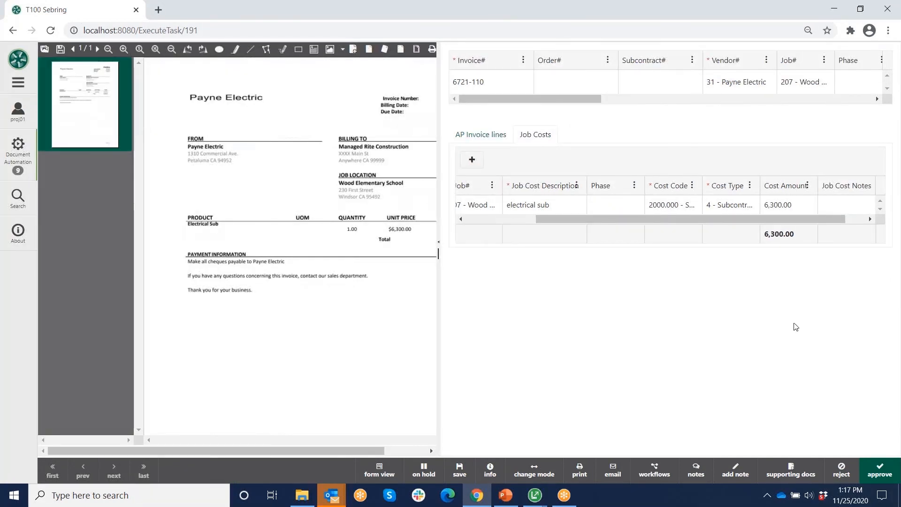
{"action": "left_click", "coordinate": [697, 471]}
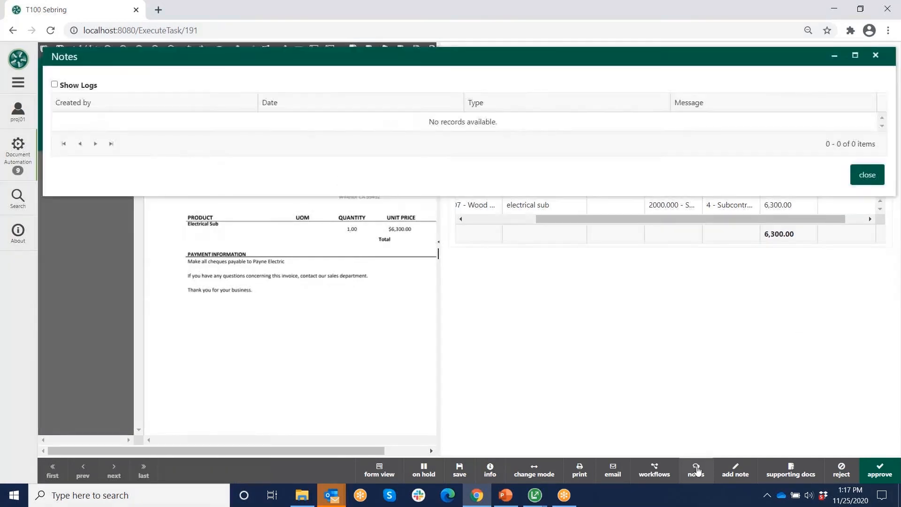
{"action": "left_click", "coordinate": [55, 85]}
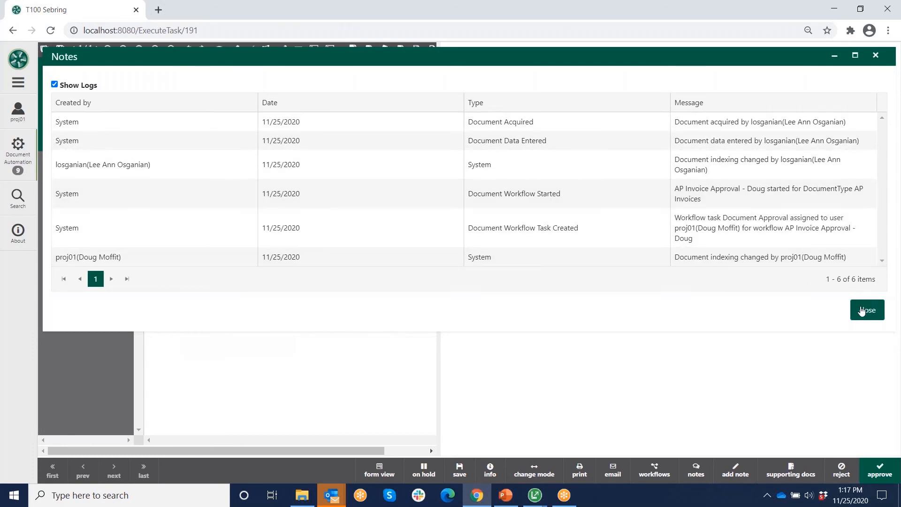
{"action": "left_click", "coordinate": [866, 311]}
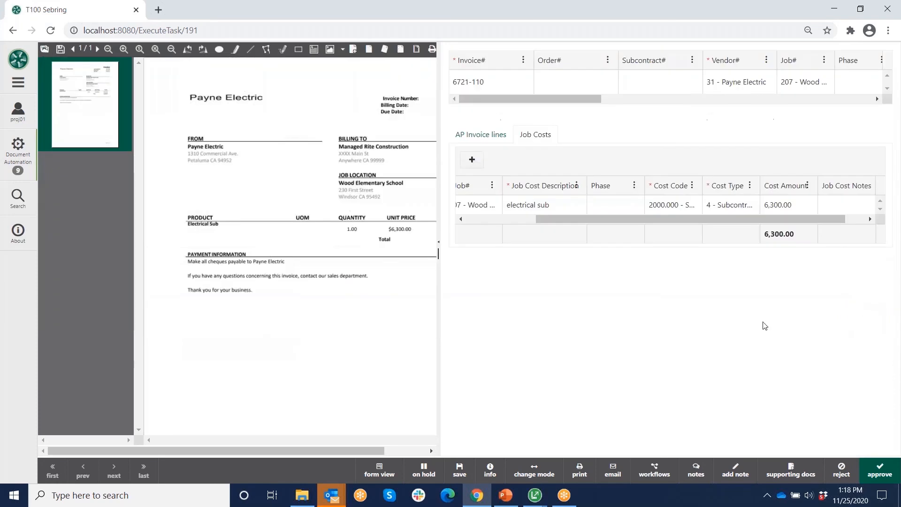
- Preview the email and shortcuts list without using them, then switch the task to form layout
{"action": "left_click", "coordinate": [613, 469]}
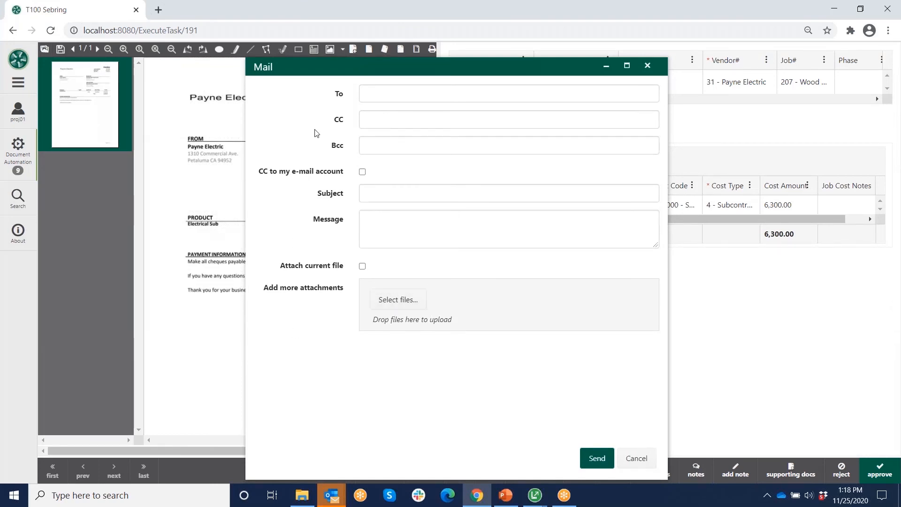
{"action": "left_click", "coordinate": [636, 459]}
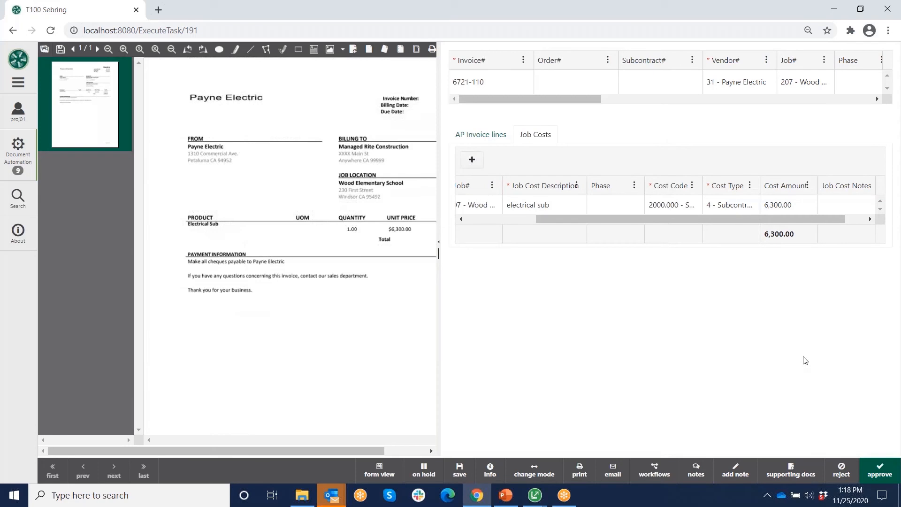
{"action": "left_click", "coordinate": [497, 463]}
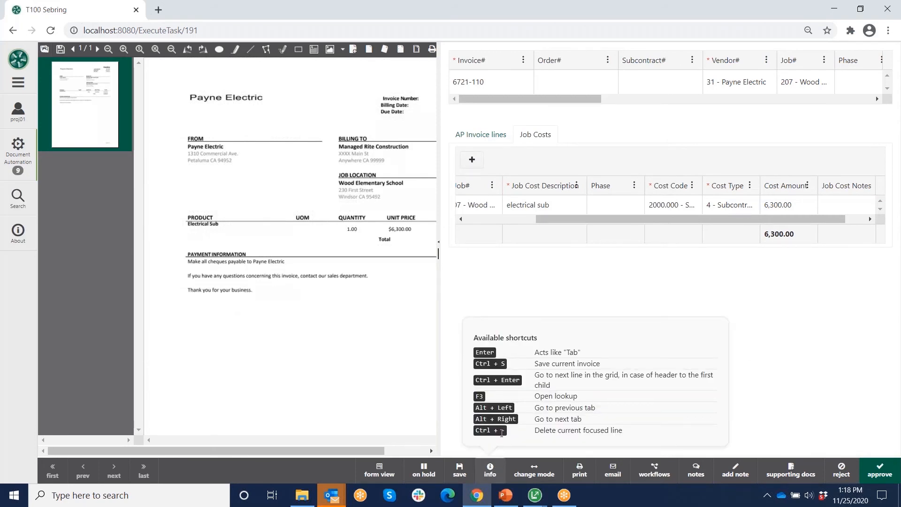
{"action": "left_click", "coordinate": [879, 367]}
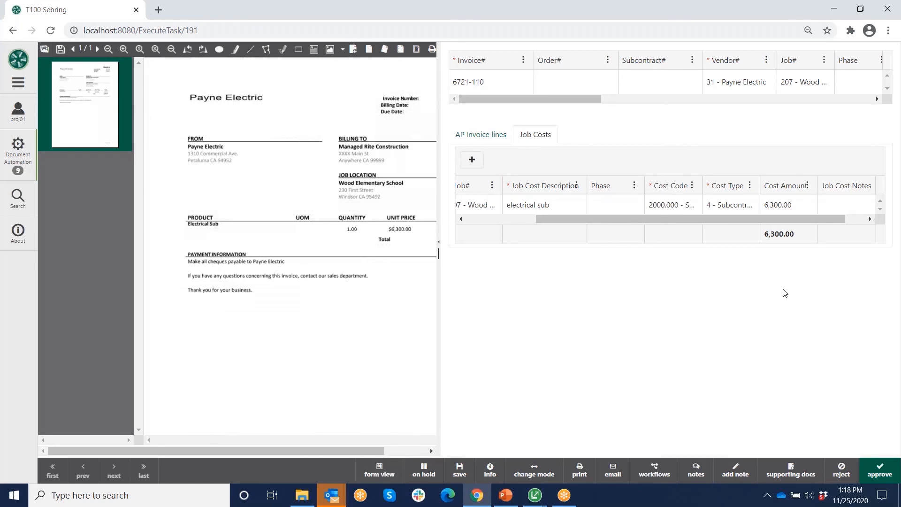
{"action": "left_click", "coordinate": [379, 474]}
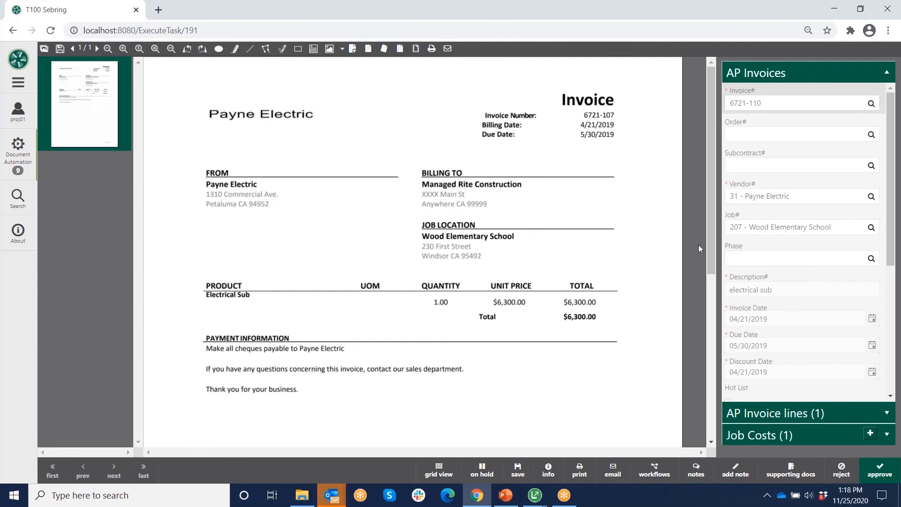
- Expand Job Costs in form view, open the job cost row, and list its 94 cost codes
{"action": "left_click", "coordinate": [887, 435]}
{"action": "left_click", "coordinate": [826, 137]}
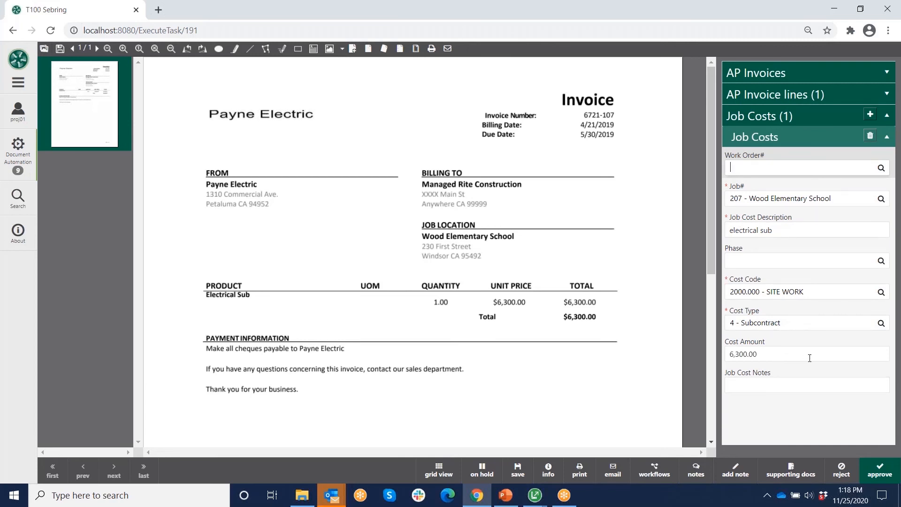
{"action": "left_click", "coordinate": [882, 292]}
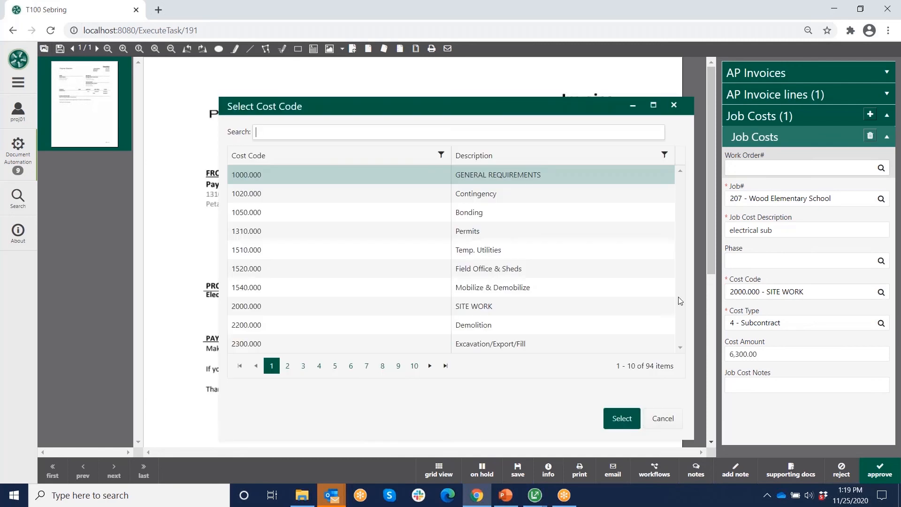
- Cancel the cost code list keeping 2000.000 SITE WORK, then show the Sage 100 Contractor window previews
{"action": "left_click", "coordinate": [662, 419]}
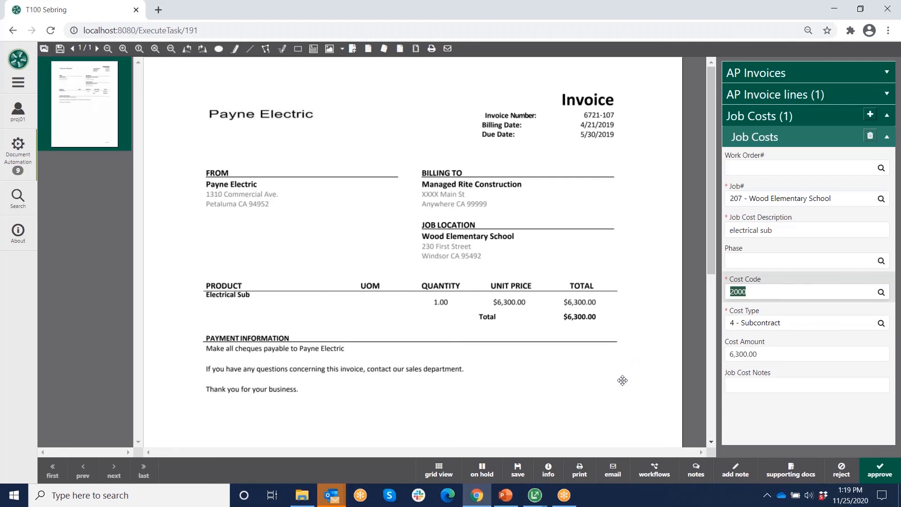
{"action": "left_click", "coordinate": [536, 499]}
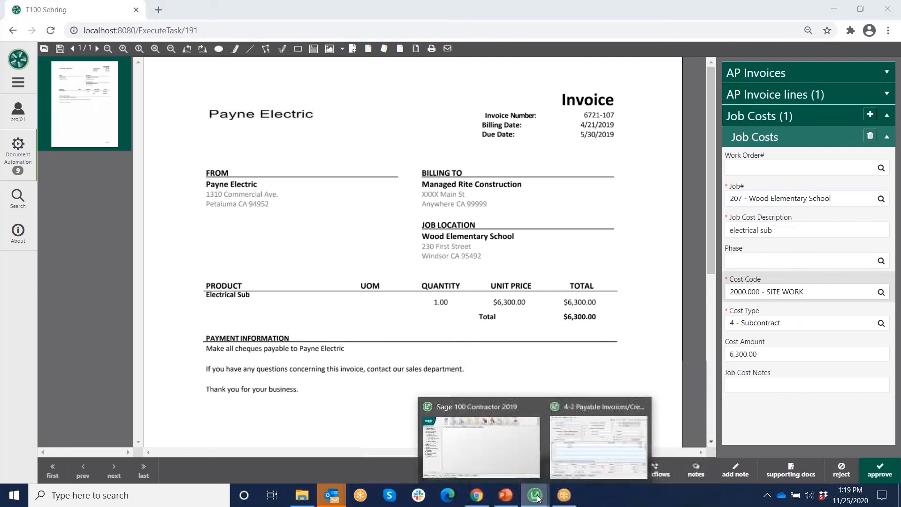
- Open paid invoice 24011-2's AP Invoices attachment and maximize it in Timber Viewer
{"action": "left_click", "coordinate": [603, 458]}
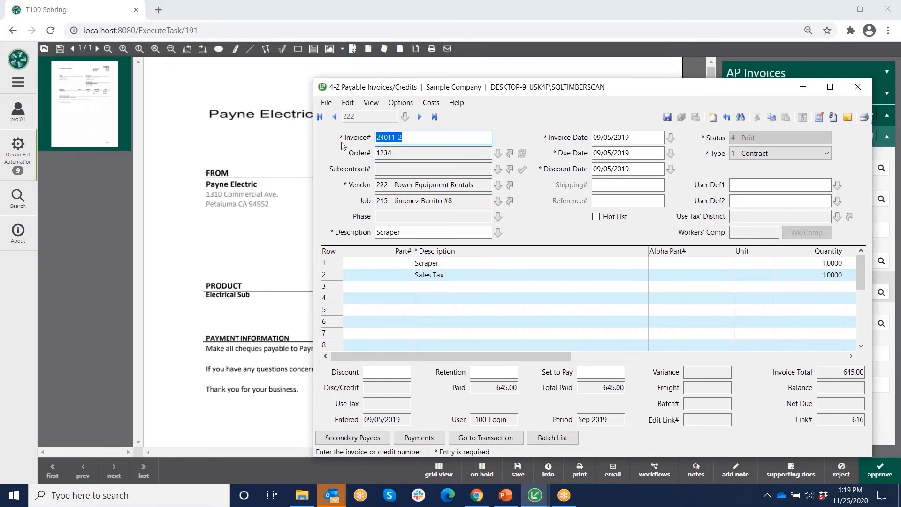
{"action": "left_click", "coordinate": [833, 118]}
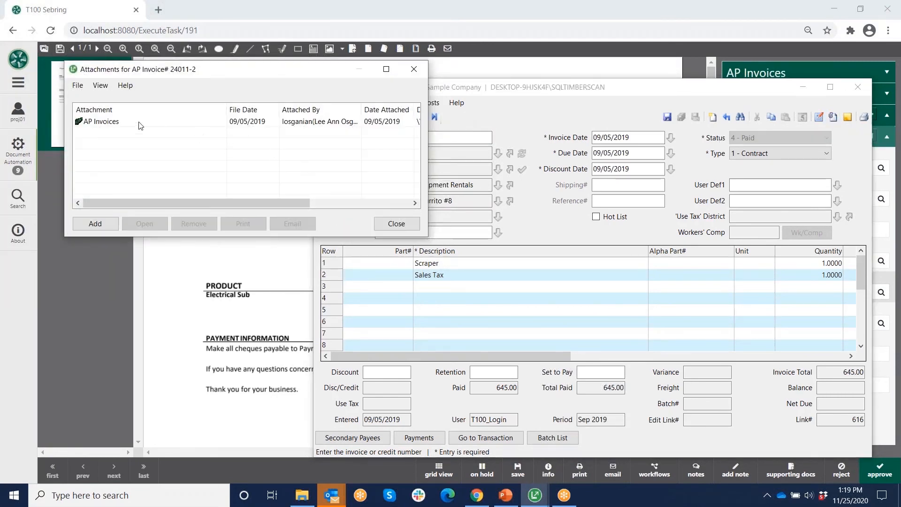
{"action": "left_click", "coordinate": [139, 125]}
{"action": "left_click", "coordinate": [146, 225]}
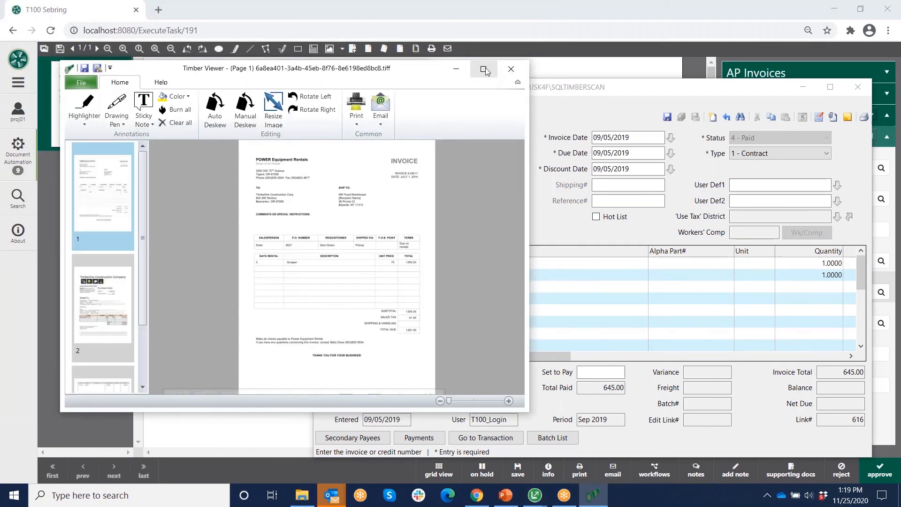
{"action": "left_click", "coordinate": [484, 69]}
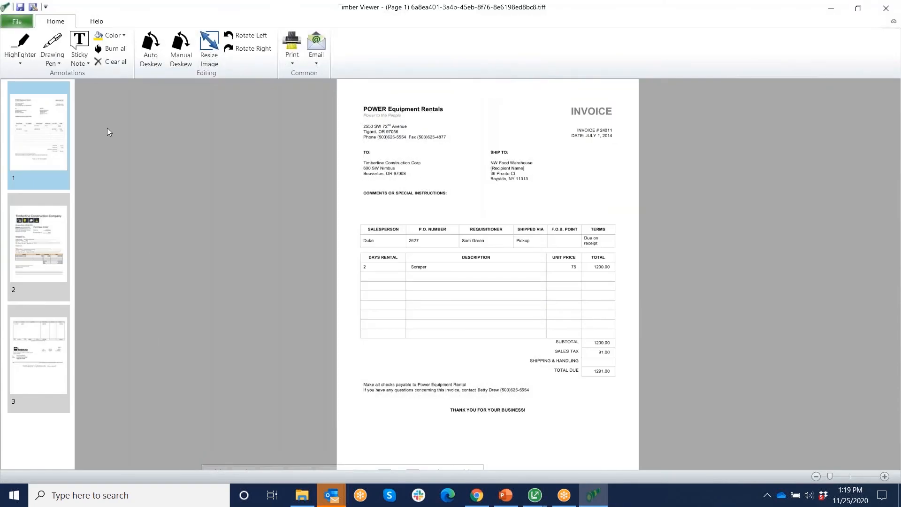
- View the purchase order (page 2) and check image (page 3), then close the viewer and Attachments dialog
{"action": "left_click", "coordinate": [51, 236]}
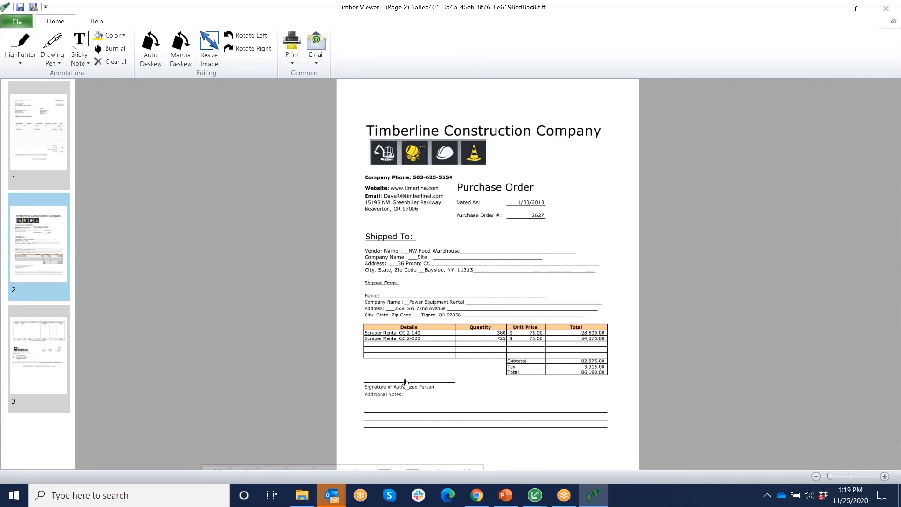
{"action": "left_click", "coordinate": [50, 342]}
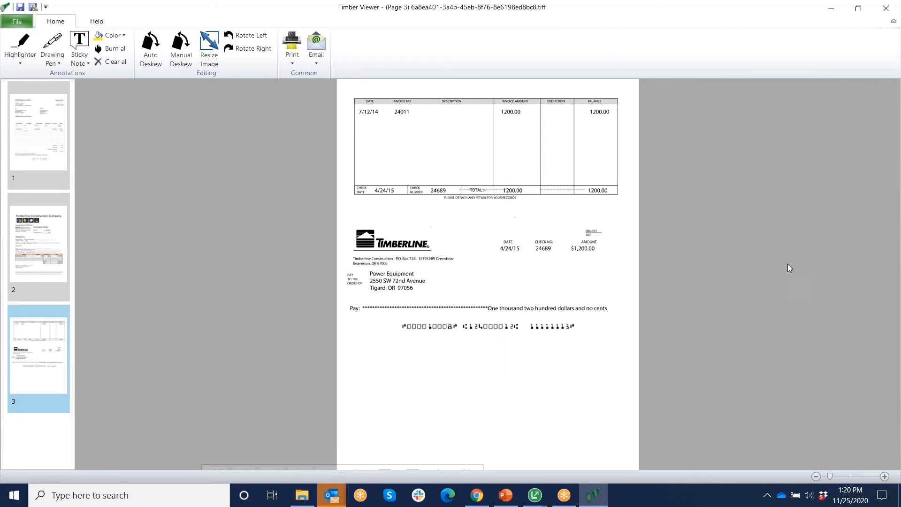
{"action": "left_click", "coordinate": [886, 9]}
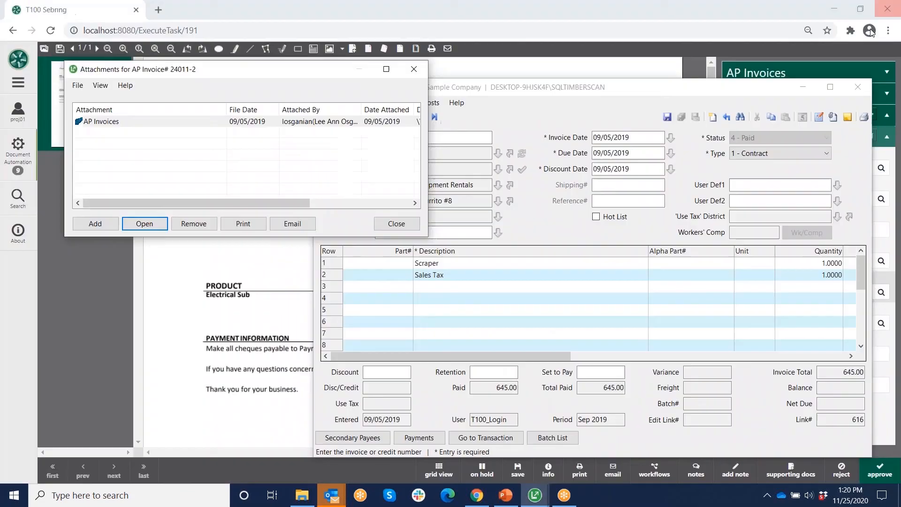
{"action": "left_click", "coordinate": [414, 71]}
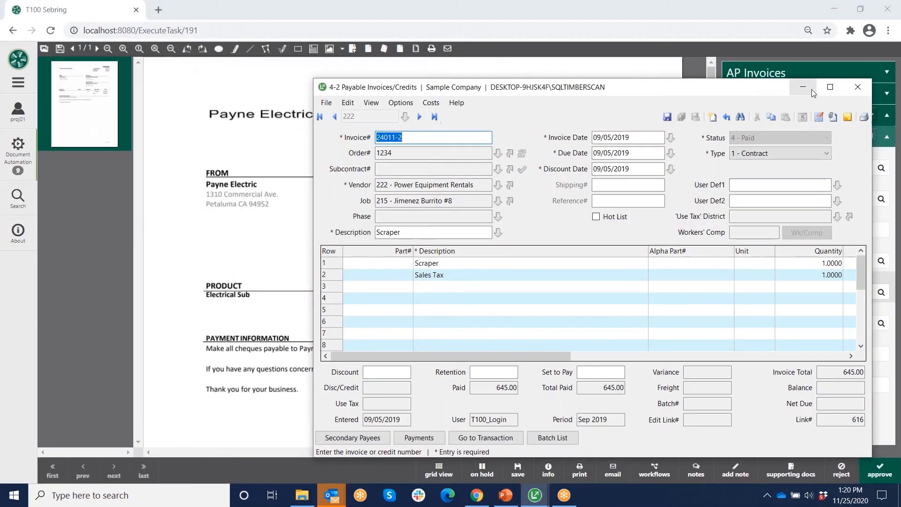
- Minimize the Sage invoice window and log out of the current TimberScan user session
{"action": "left_click", "coordinate": [803, 87]}
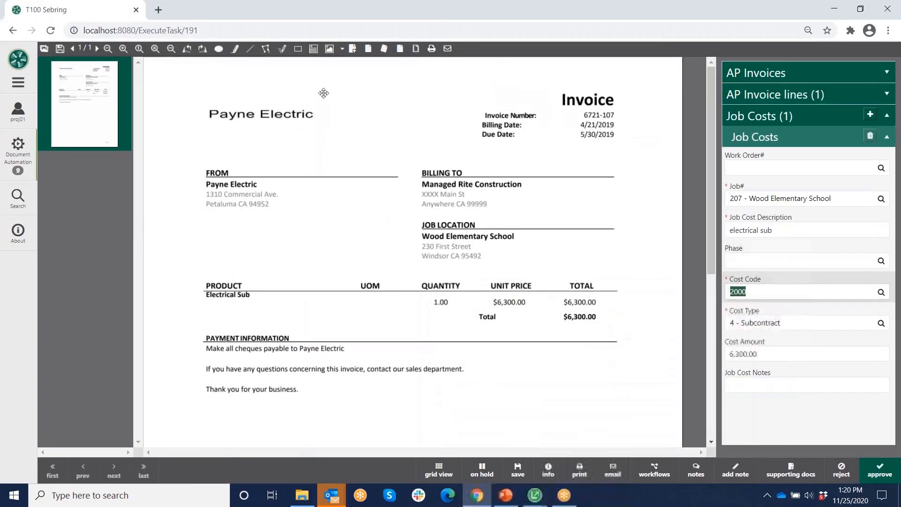
{"action": "left_click", "coordinate": [19, 86]}
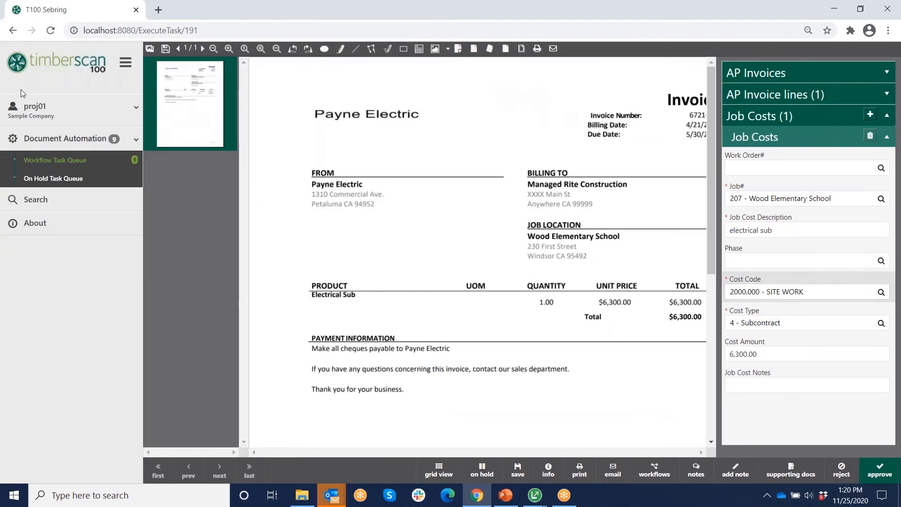
{"action": "left_click", "coordinate": [64, 118]}
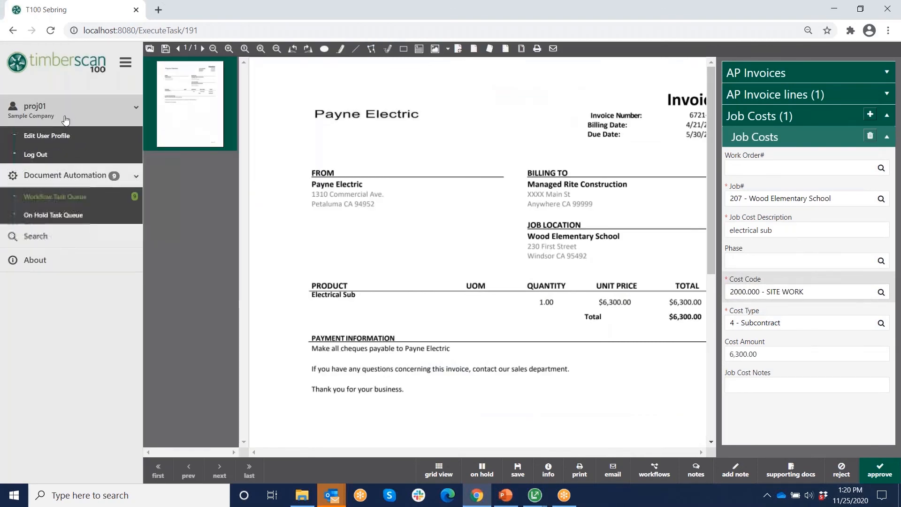
{"action": "left_click", "coordinate": [35, 154]}
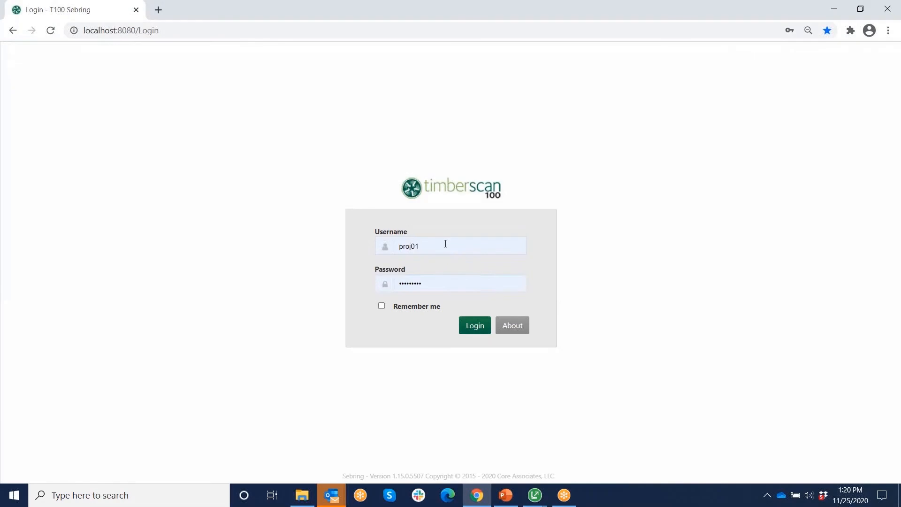
- Sign back in with a different saved login and confirm the data folder prompt
{"action": "left_click", "coordinate": [446, 244]}
{"action": "left_click", "coordinate": [415, 308]}
{"action": "left_click", "coordinate": [470, 325]}
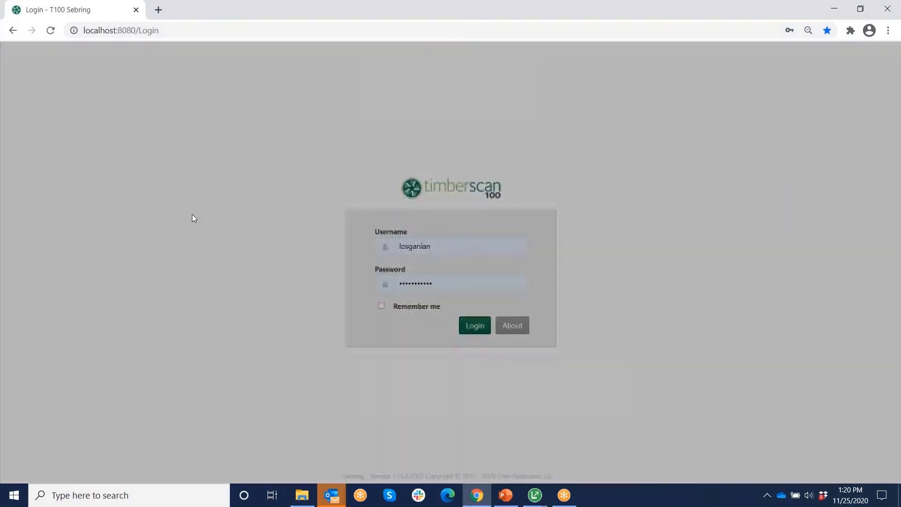
{"action": "left_click", "coordinate": [543, 144]}
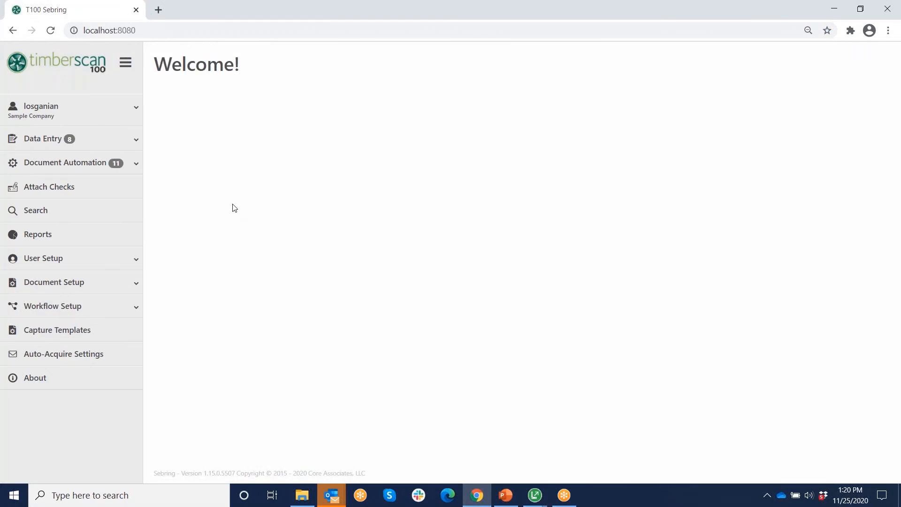
- Start a Data Entry acquisition with group DE and image type Check
{"action": "left_click", "coordinate": [39, 141]}
{"action": "left_click", "coordinate": [46, 161]}
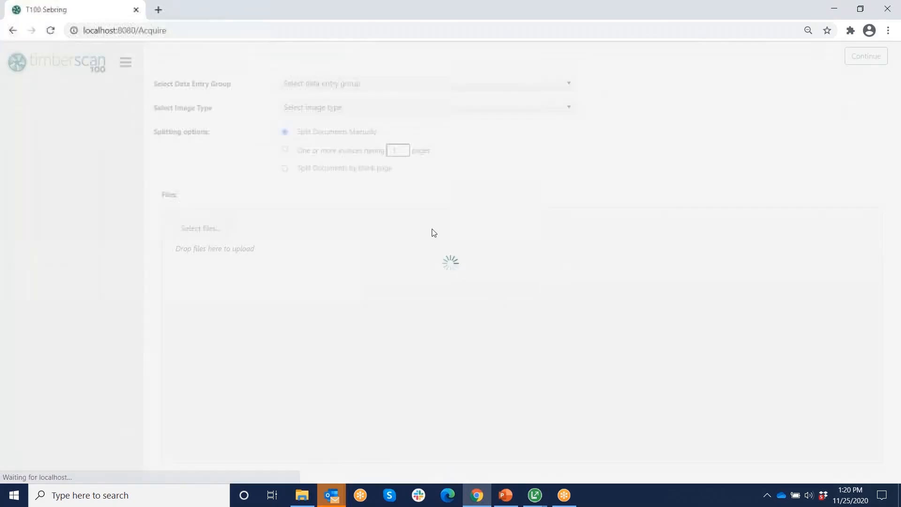
{"action": "left_click", "coordinate": [373, 85]}
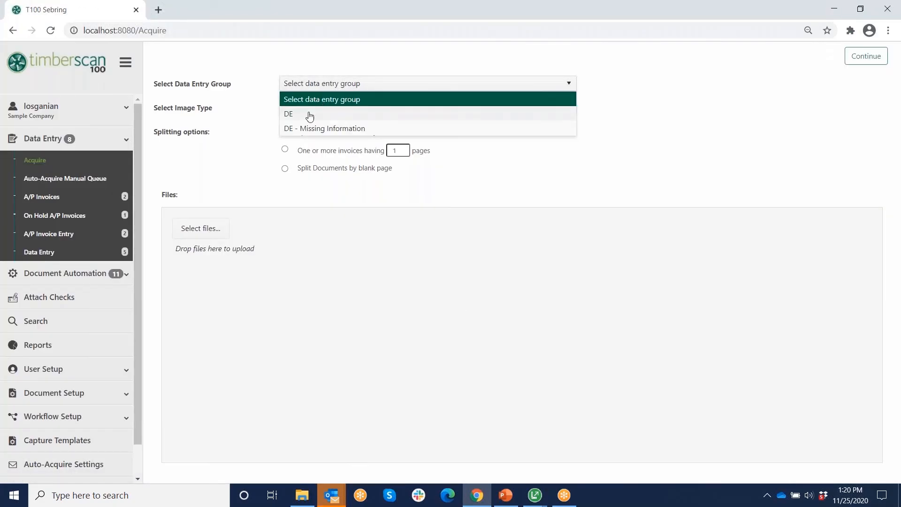
{"action": "left_click", "coordinate": [298, 114]}
{"action": "left_click", "coordinate": [333, 108]}
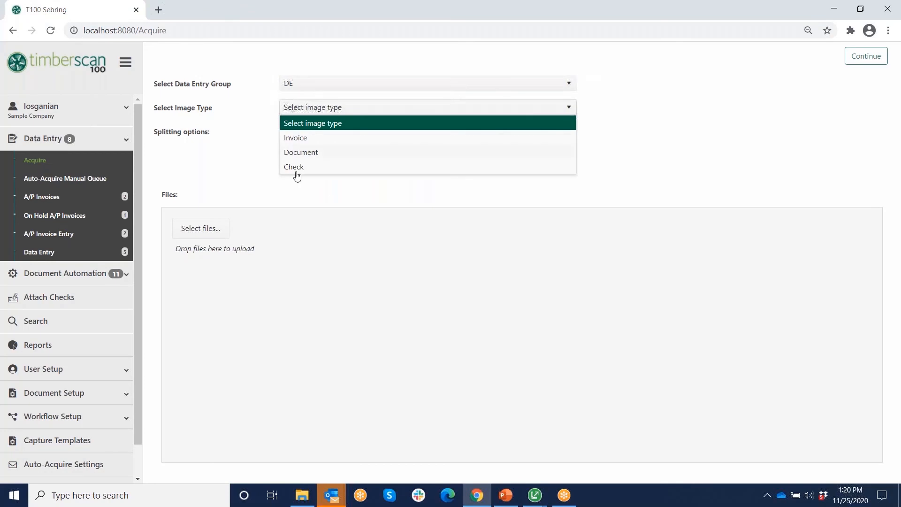
{"action": "left_click", "coordinate": [295, 166]}
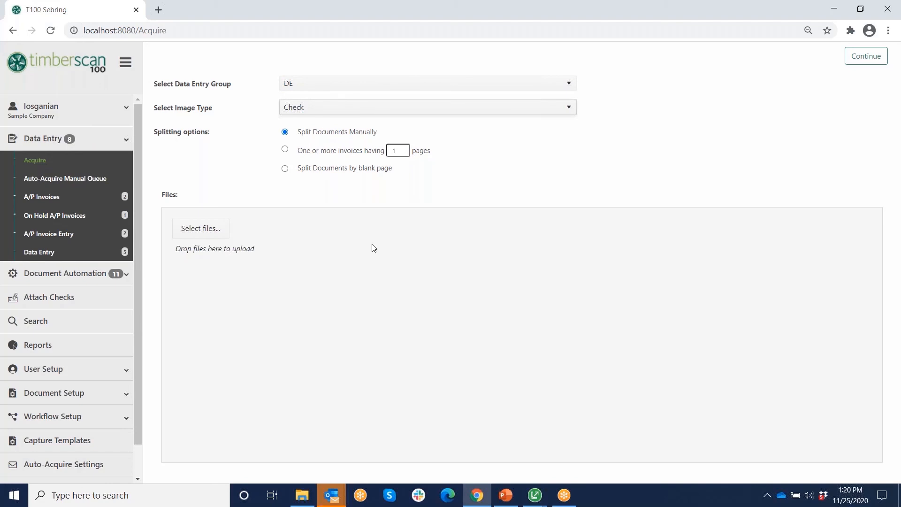
- Upload C:\CAC11\Test Samples\Test File 7-13-2020.pdf and continue to its preview
{"action": "left_click", "coordinate": [217, 229]}
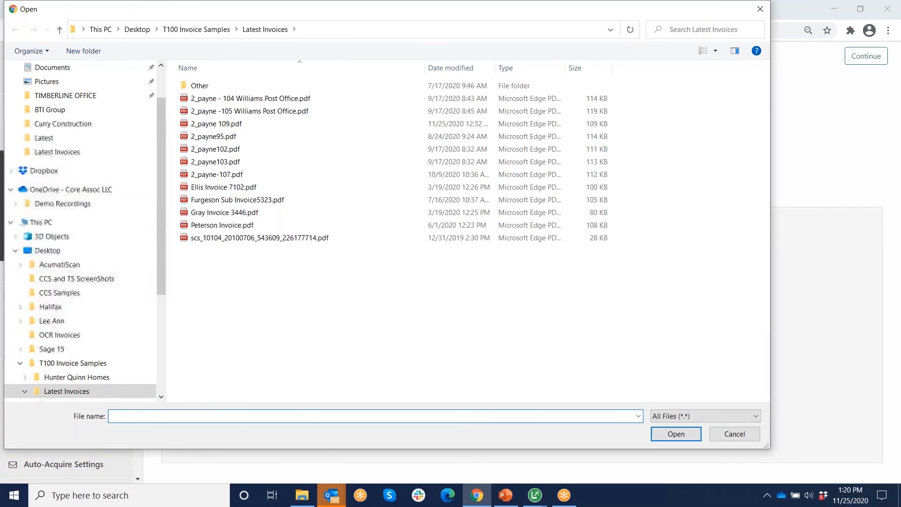
{"action": "scroll", "coordinate": [159, 260], "scroll_direction": "down", "scroll_amount": 1}
{"action": "scroll", "coordinate": [158, 256], "scroll_direction": "down", "scroll_amount": 3}
{"action": "left_click", "coordinate": [57, 365]}
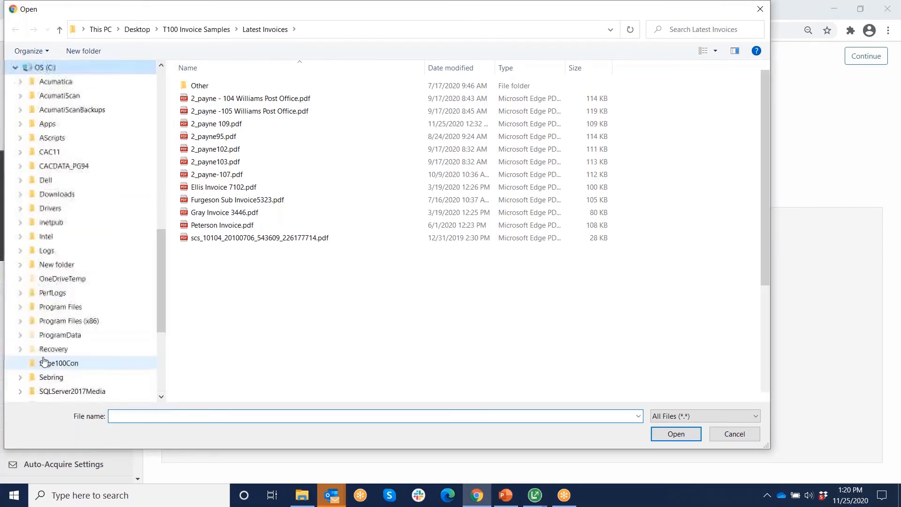
{"action": "double_click", "coordinate": [202, 148]}
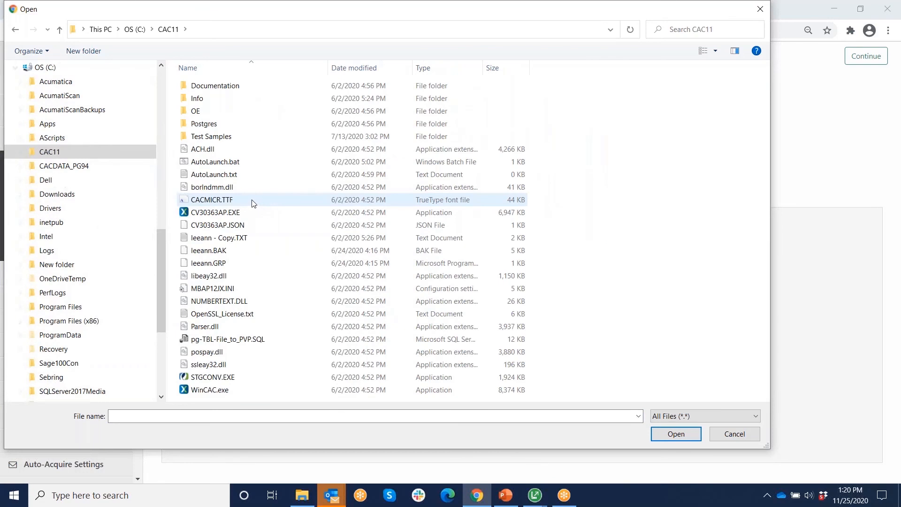
{"action": "double_click", "coordinate": [222, 138]}
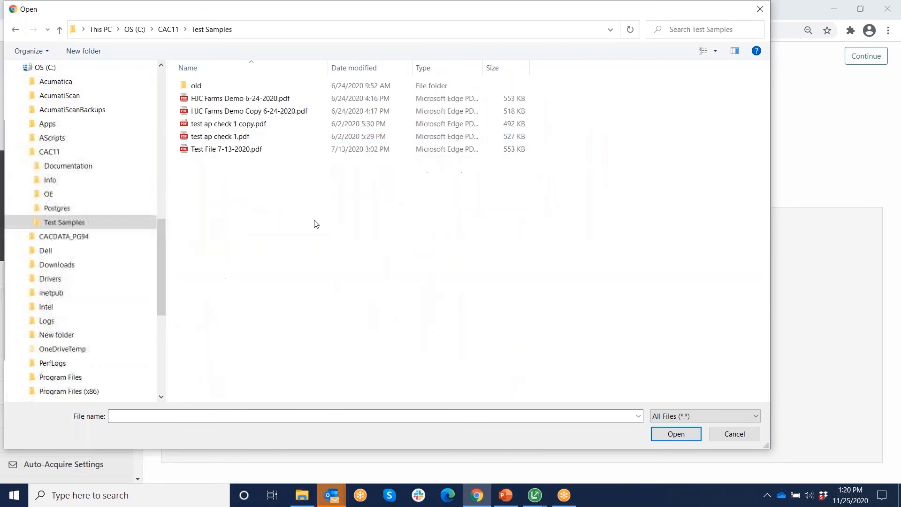
{"action": "left_click", "coordinate": [207, 150]}
{"action": "left_click", "coordinate": [684, 435]}
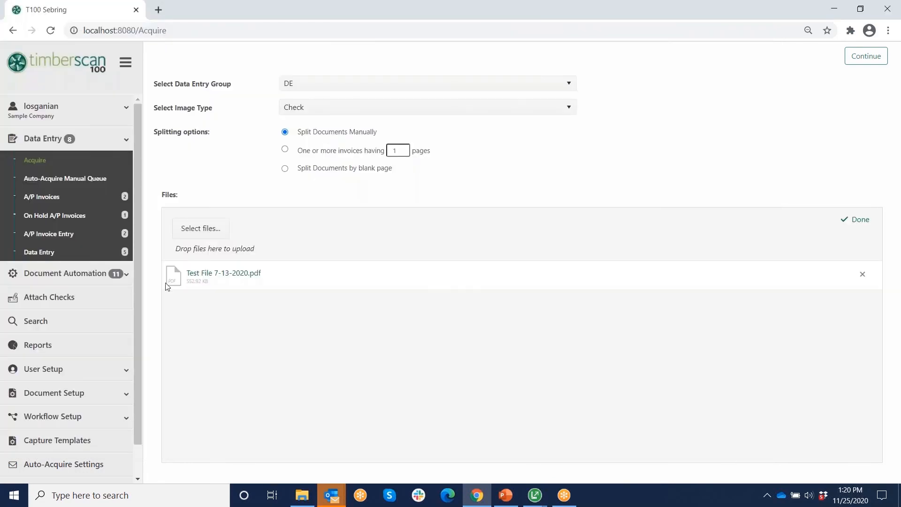
{"action": "left_click", "coordinate": [862, 60]}
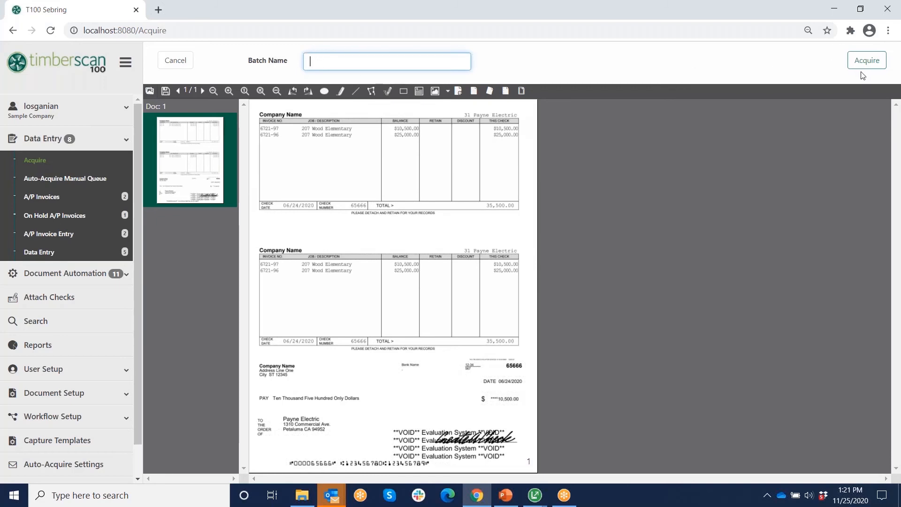
- Switch to the Attach Checks page from the sidebar
{"action": "left_click", "coordinate": [44, 304]}
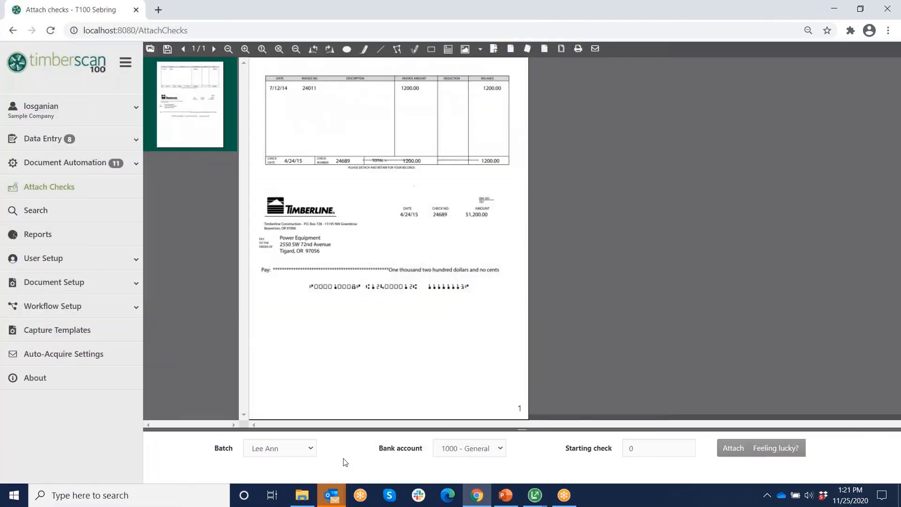
- Review the Batch and Bank account choices unchanged, then go to Document Setup > Document Types
{"action": "left_click", "coordinate": [311, 449]}
{"action": "left_click", "coordinate": [280, 472]}
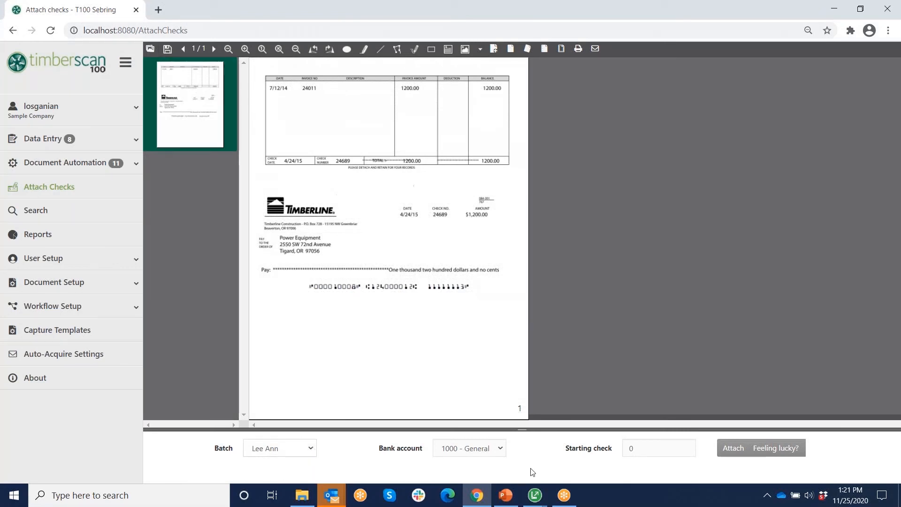
{"action": "left_click", "coordinate": [501, 448]}
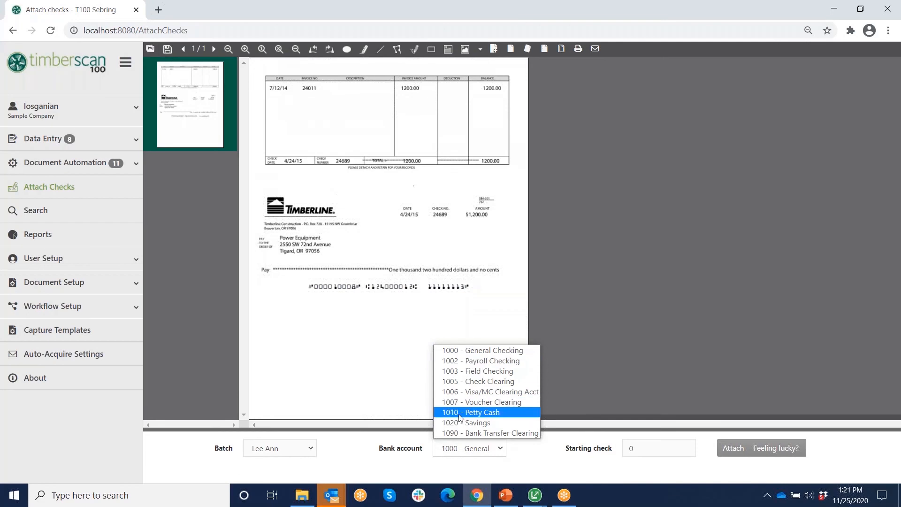
{"action": "left_click", "coordinate": [649, 374]}
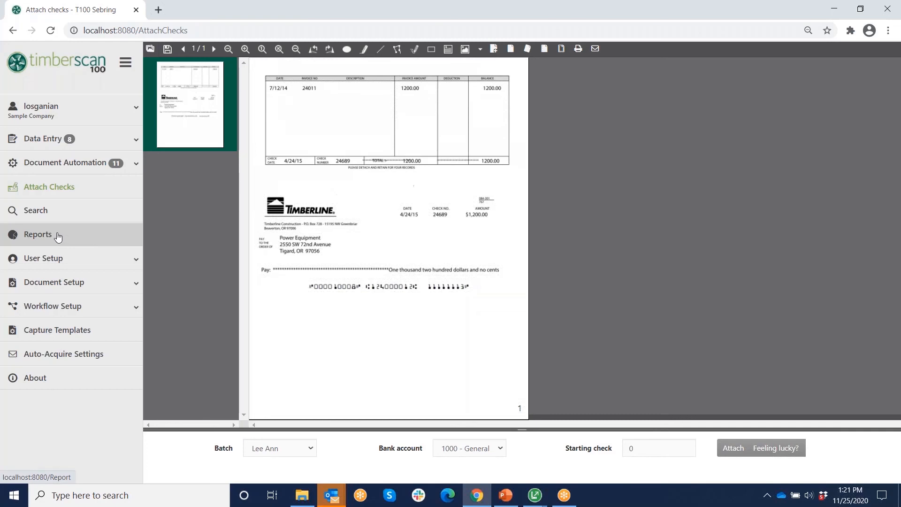
{"action": "left_click", "coordinate": [48, 284]}
{"action": "left_click", "coordinate": [52, 347]}
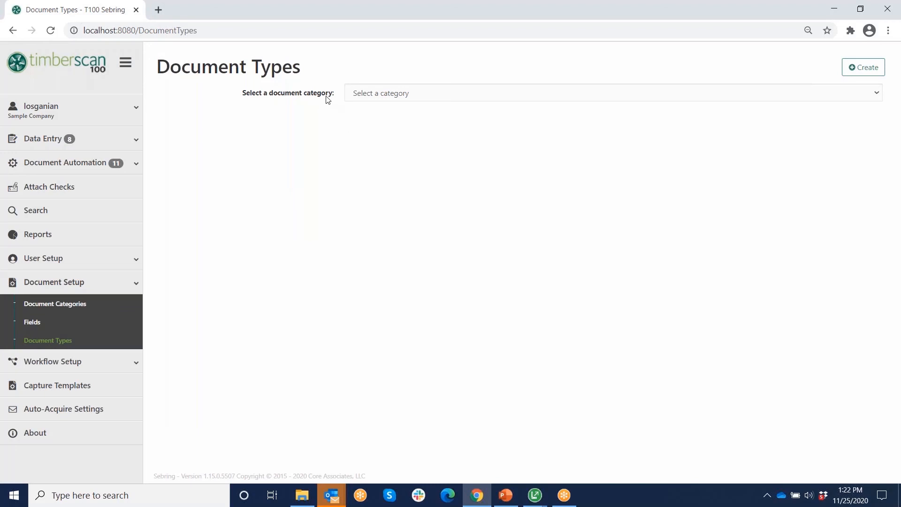
- Pick the Project Management category and edit the Change Order document type
{"action": "left_click", "coordinate": [878, 93]}
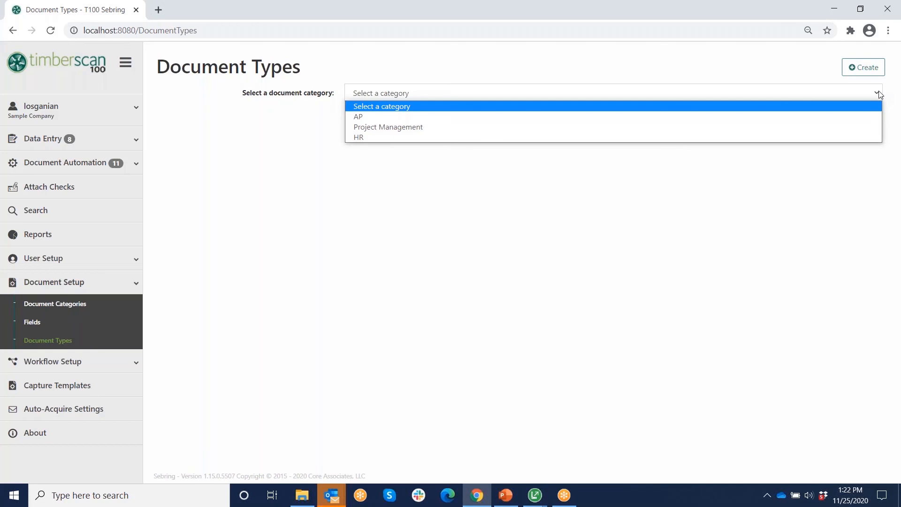
{"action": "left_click", "coordinate": [411, 128]}
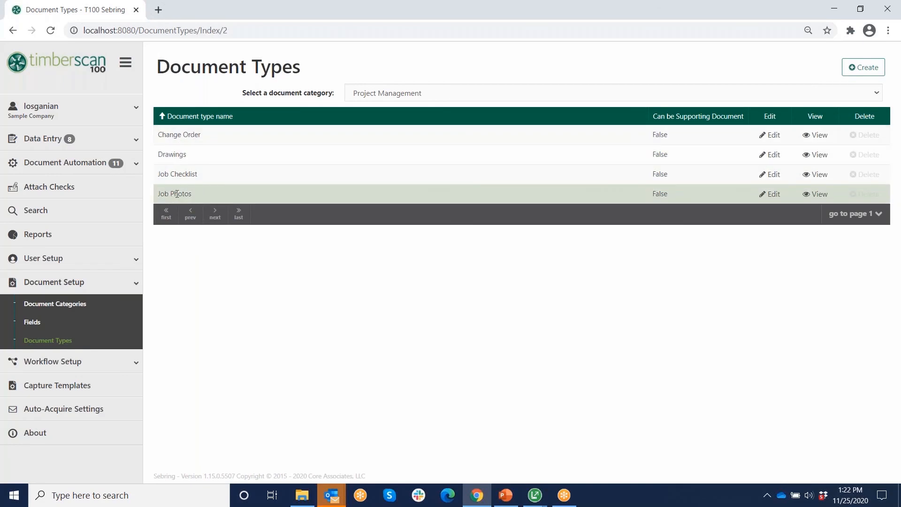
{"action": "left_click", "coordinate": [774, 135]}
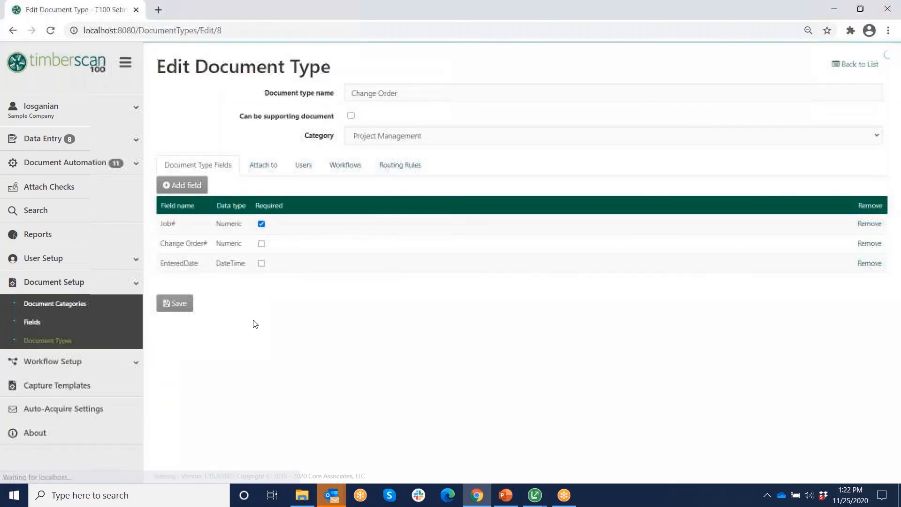
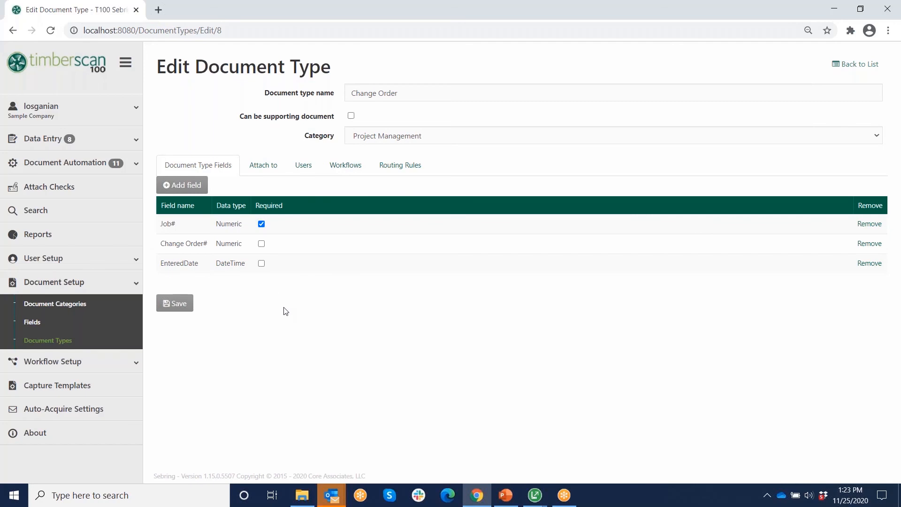
- Browse Change Order's addable fields without adding any, then view its Attach to records (Job)
{"action": "left_click", "coordinate": [190, 186]}
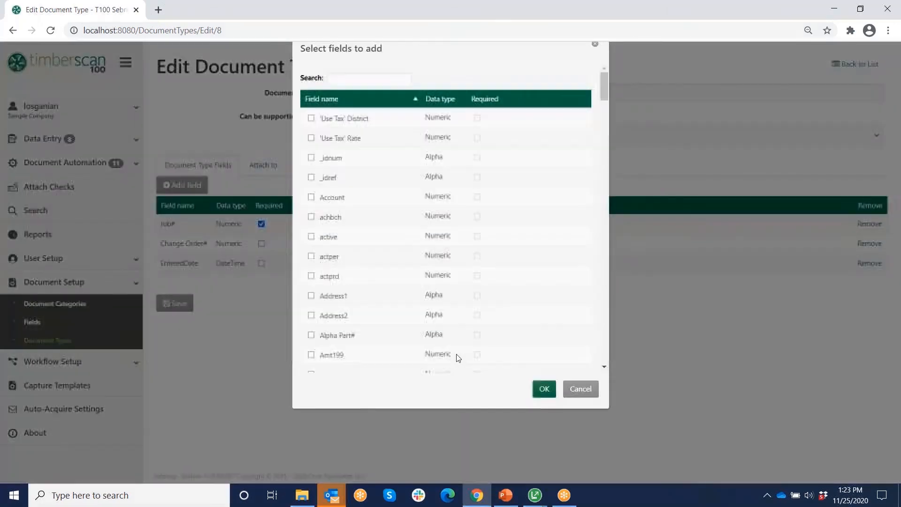
{"action": "left_click_drag", "start_coordinate": [604, 106], "coordinate": [602, 347]}
{"action": "left_click", "coordinate": [581, 413]}
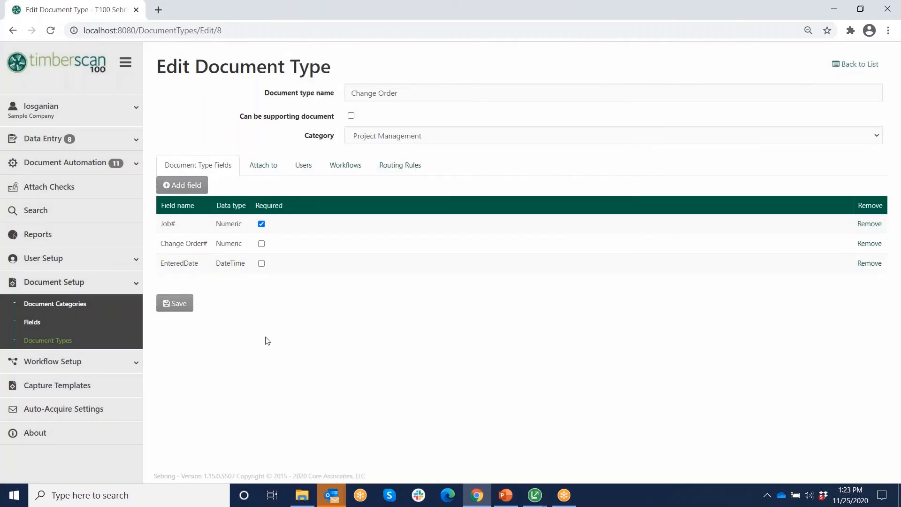
{"action": "left_click", "coordinate": [260, 169]}
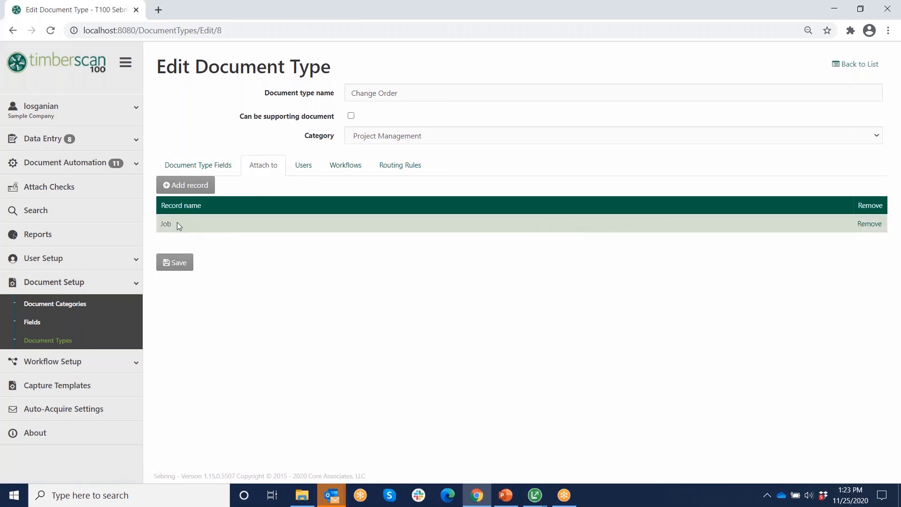
- Browse the attachable records without adding one, then view Change Order's two assigned users
{"action": "left_click", "coordinate": [185, 185]}
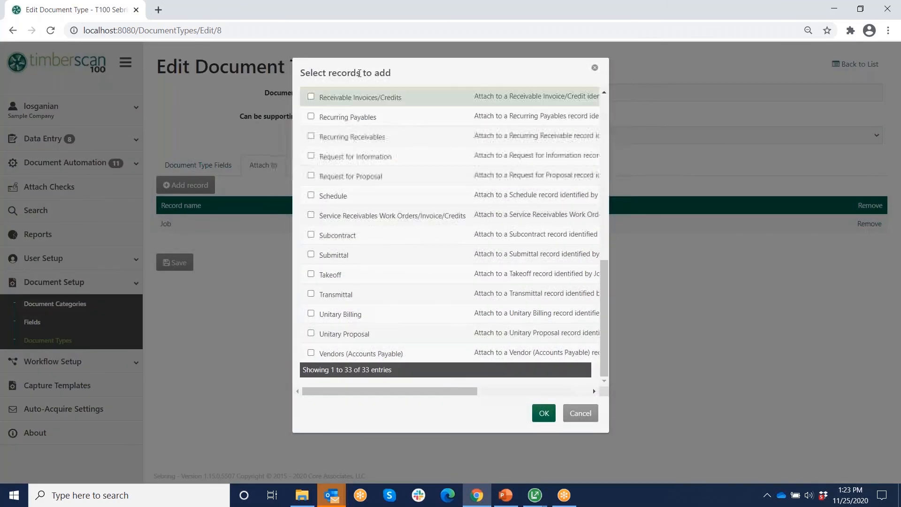
{"action": "left_click_drag", "start_coordinate": [605, 305], "coordinate": [612, 241]}
{"action": "left_click", "coordinate": [582, 413]}
{"action": "left_click", "coordinate": [297, 167]}
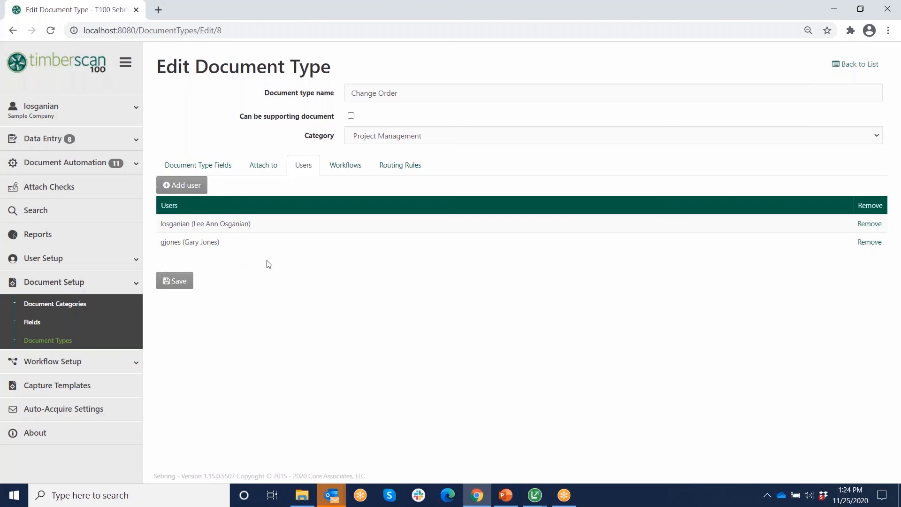
- Check Change Order's workflow and the job numbers of its three routing rules, then return to Document Types
{"action": "left_click", "coordinate": [346, 167]}
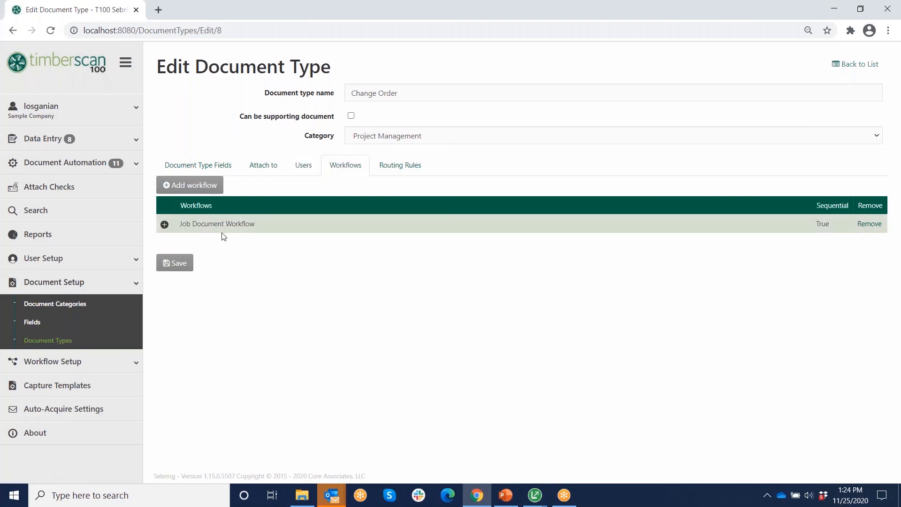
{"action": "left_click", "coordinate": [412, 169]}
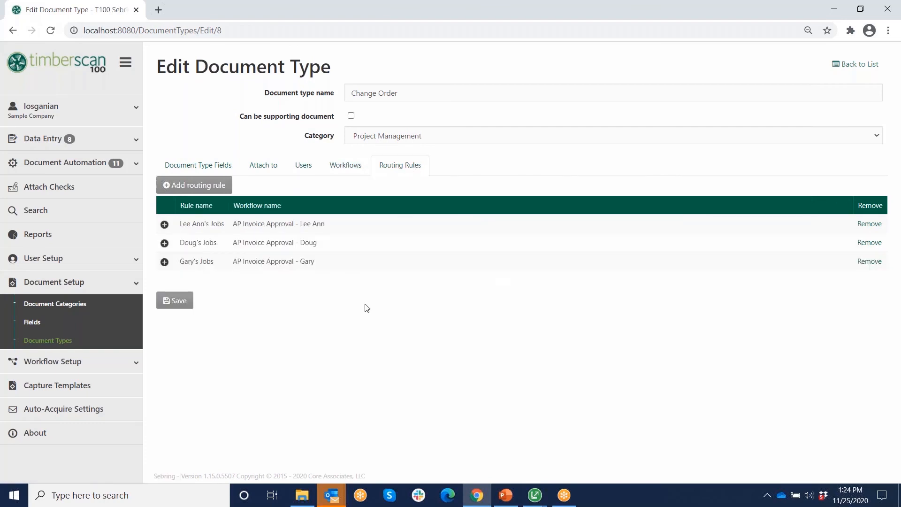
{"action": "left_click", "coordinate": [165, 224]}
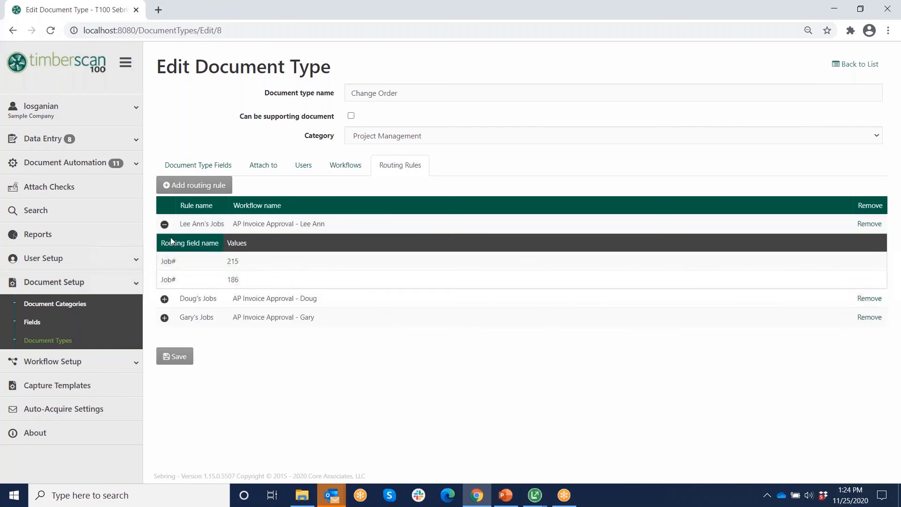
{"action": "left_click", "coordinate": [164, 224]}
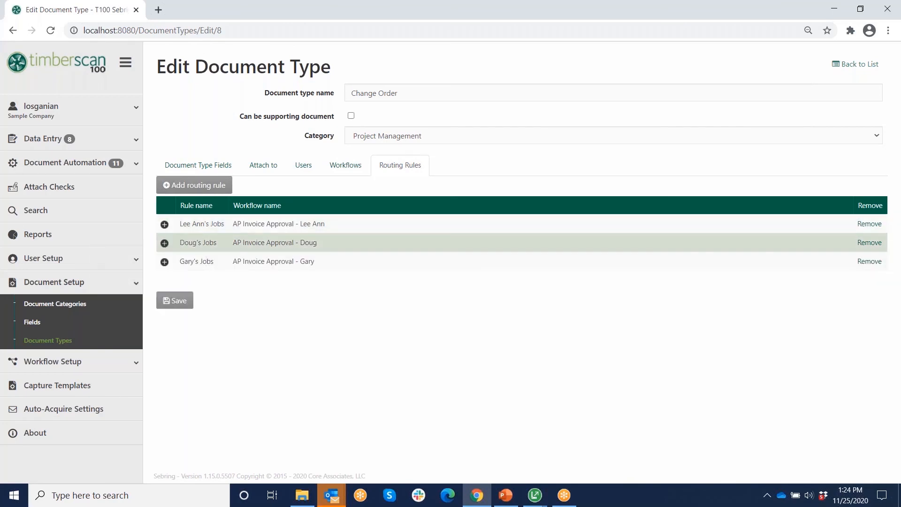
{"action": "left_click", "coordinate": [165, 244]}
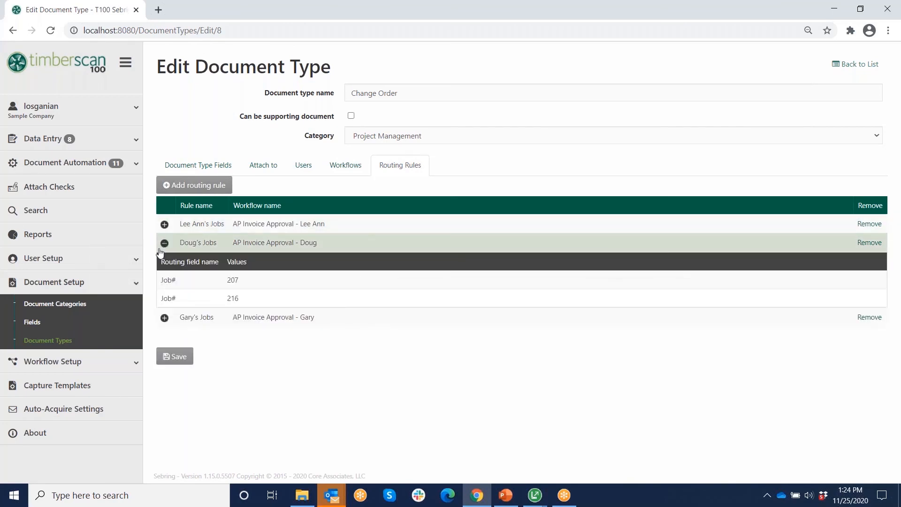
{"action": "left_click", "coordinate": [165, 318]}
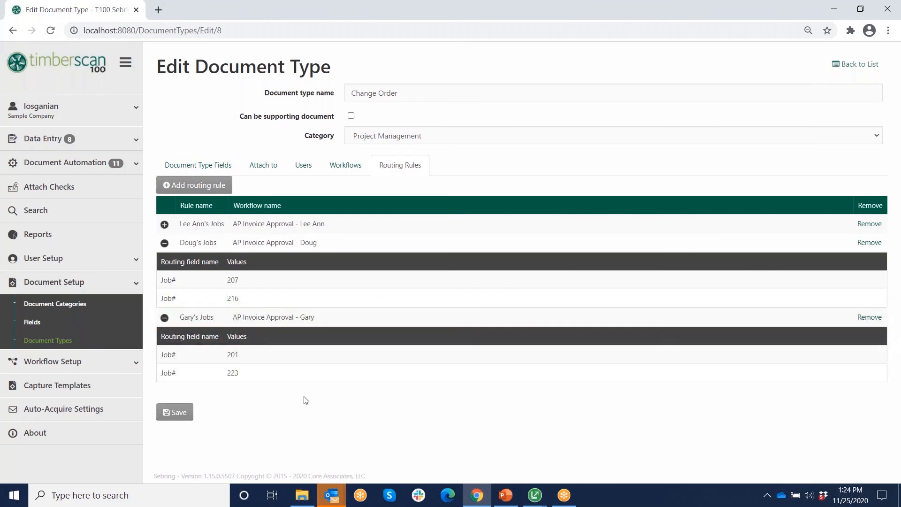
{"action": "left_click", "coordinate": [855, 65]}
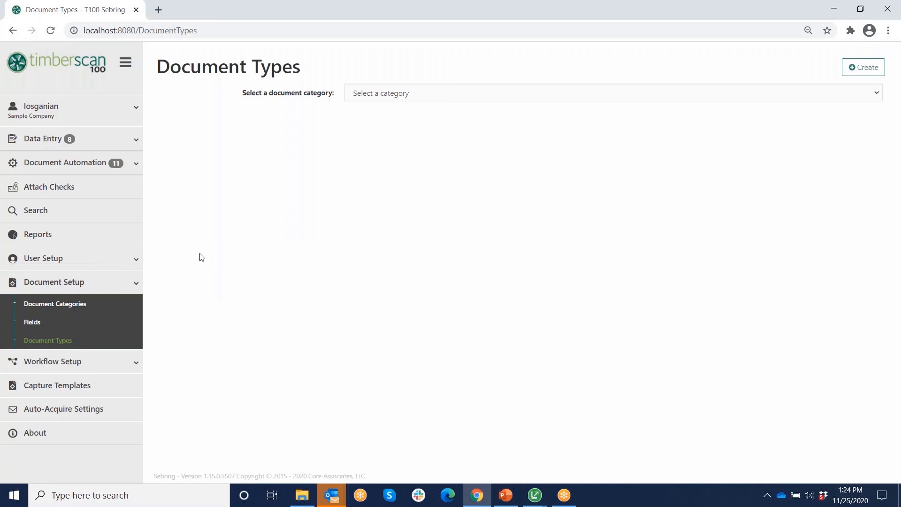
- Start data entry on all five documents in the Data Entry Queue
{"action": "left_click", "coordinate": [43, 141]}
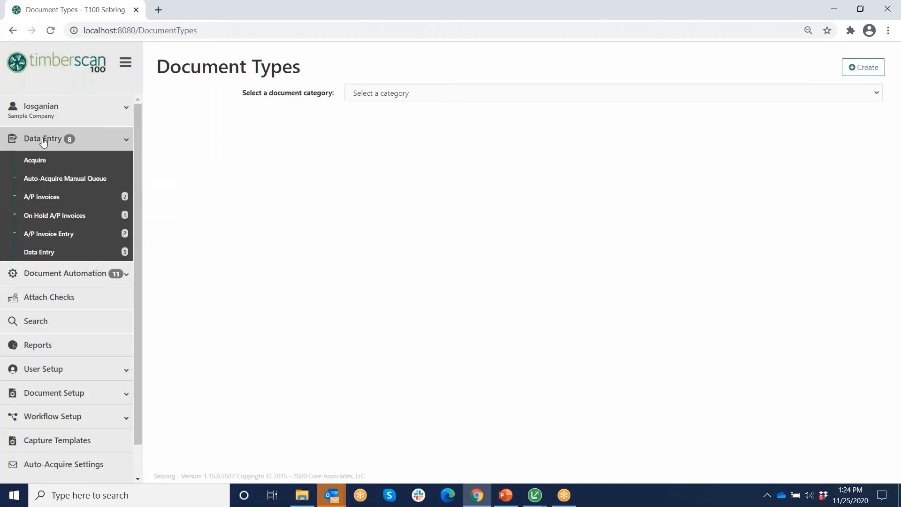
{"action": "left_click", "coordinate": [40, 254]}
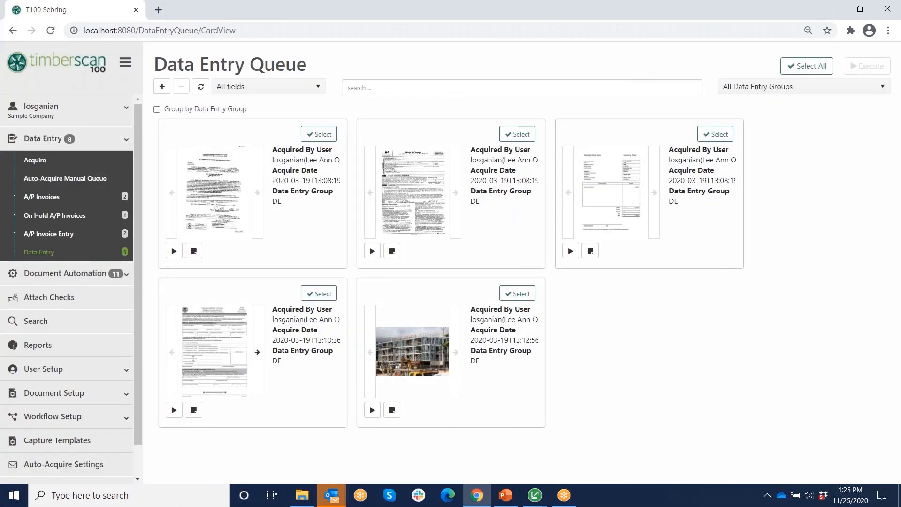
{"action": "left_click", "coordinate": [808, 70]}
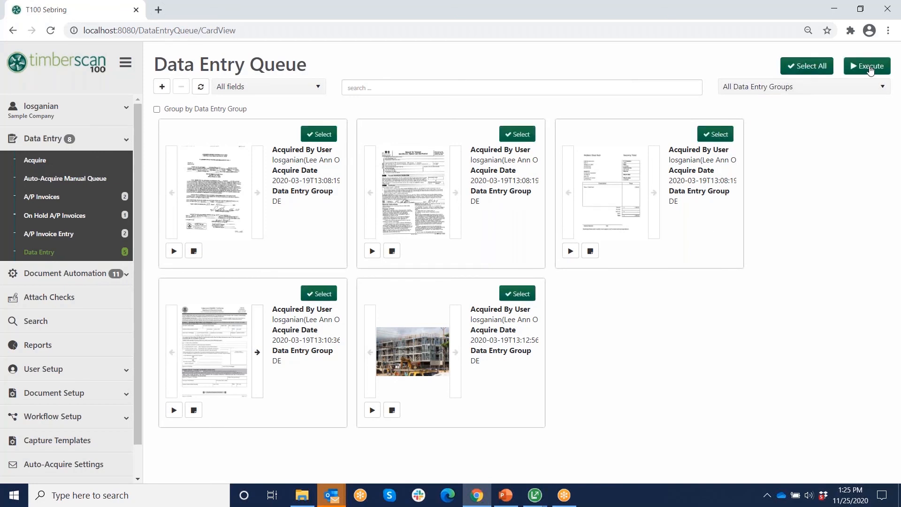
{"action": "left_click", "coordinate": [871, 70]}
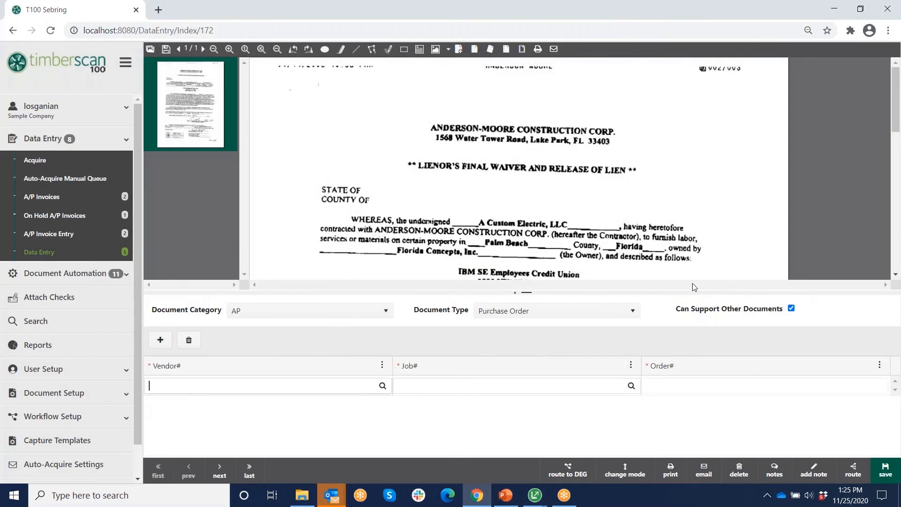
- Put the entry form beside the document image, with thumbnails and navigation sidebar hidden
{"action": "left_click", "coordinate": [613, 476]}
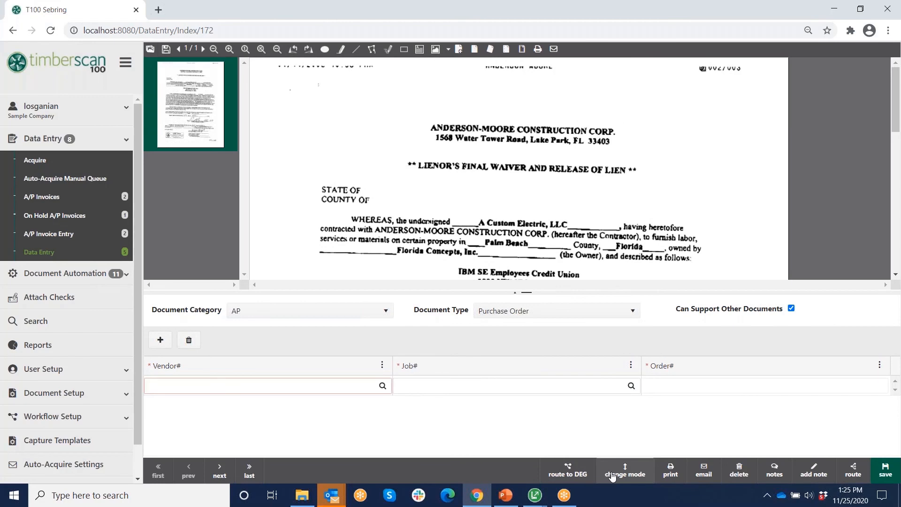
{"action": "left_click", "coordinate": [150, 49]}
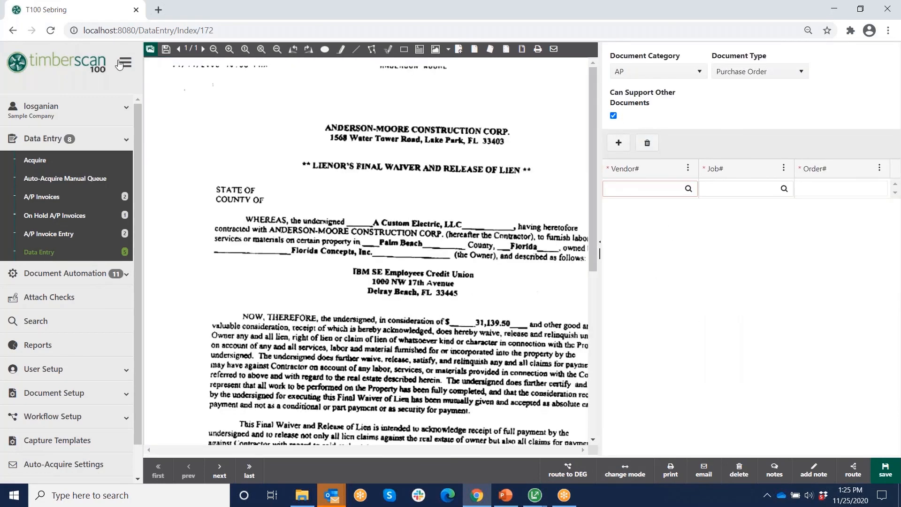
{"action": "left_click", "coordinate": [124, 63]}
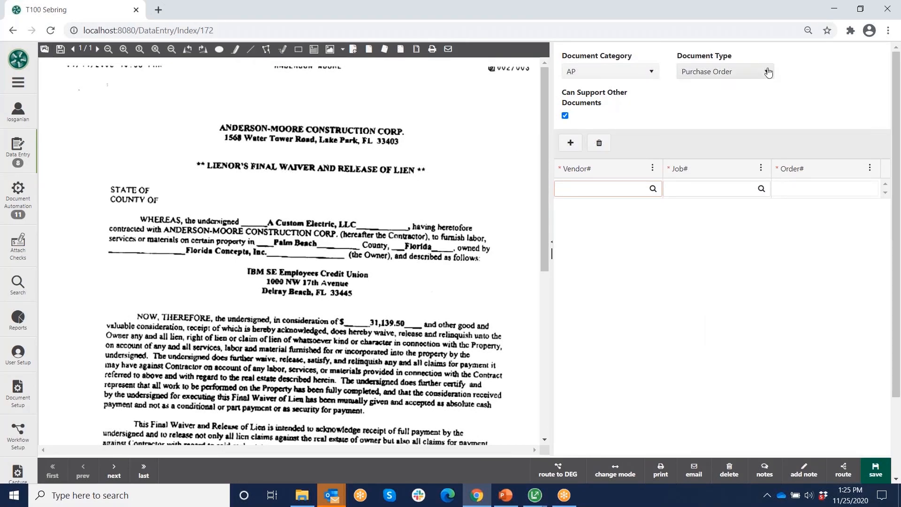
- Classify the lien waiver as document type Lien Waiver and advance to the next document
{"action": "left_click", "coordinate": [767, 71]}
{"action": "left_click", "coordinate": [691, 145]}
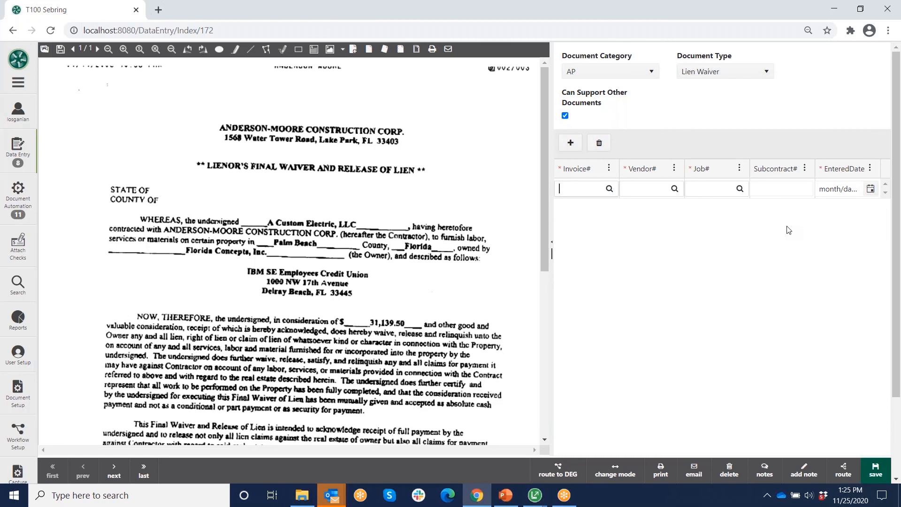
{"action": "left_click", "coordinate": [113, 473]}
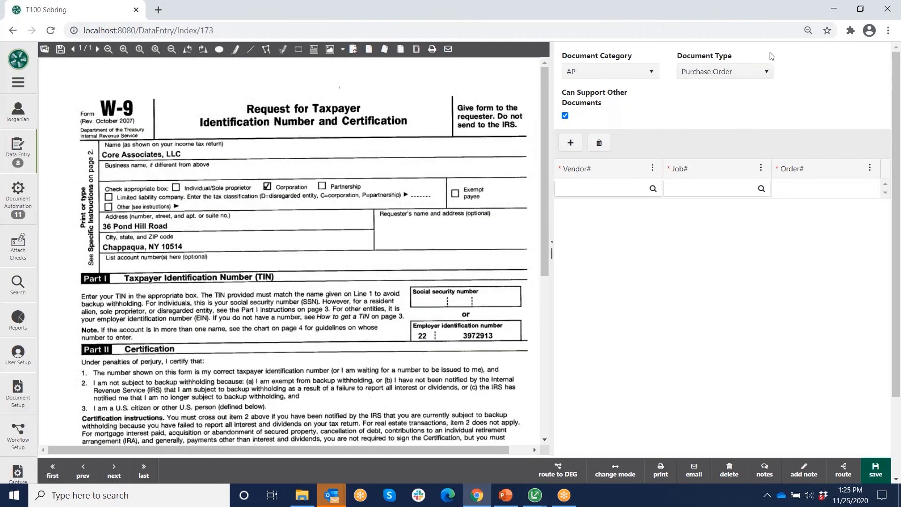
- Set the W-9's document type to W9, leave Vendor# empty, and re-expand the navigation sidebar
{"action": "left_click", "coordinate": [725, 72]}
{"action": "left_click", "coordinate": [694, 133]}
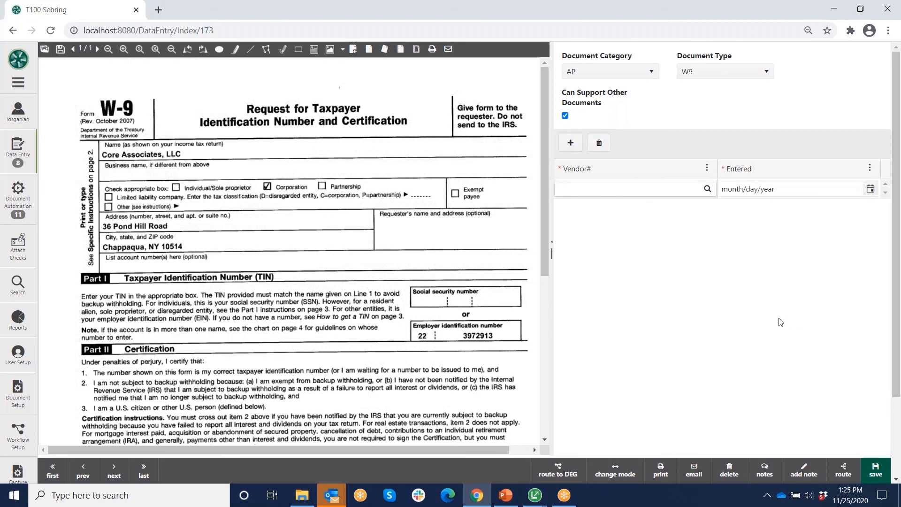
{"action": "left_click", "coordinate": [707, 189]}
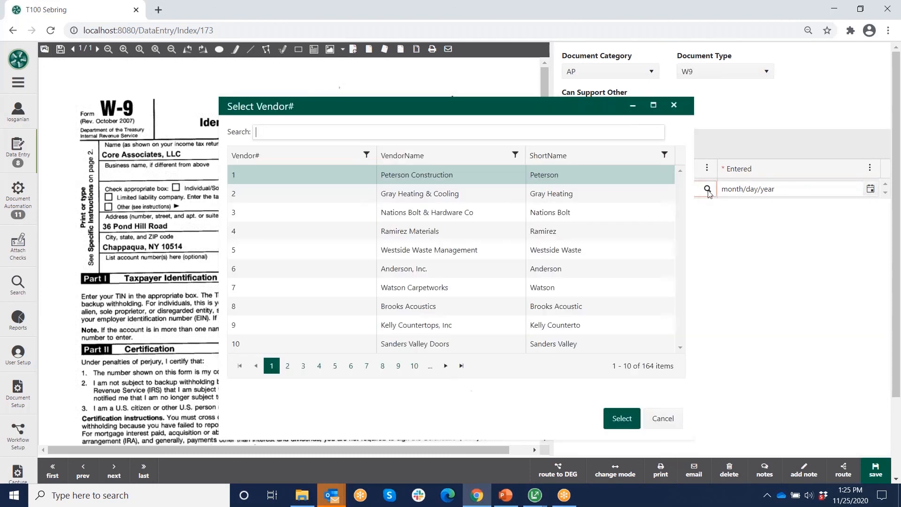
{"action": "left_click", "coordinate": [666, 419]}
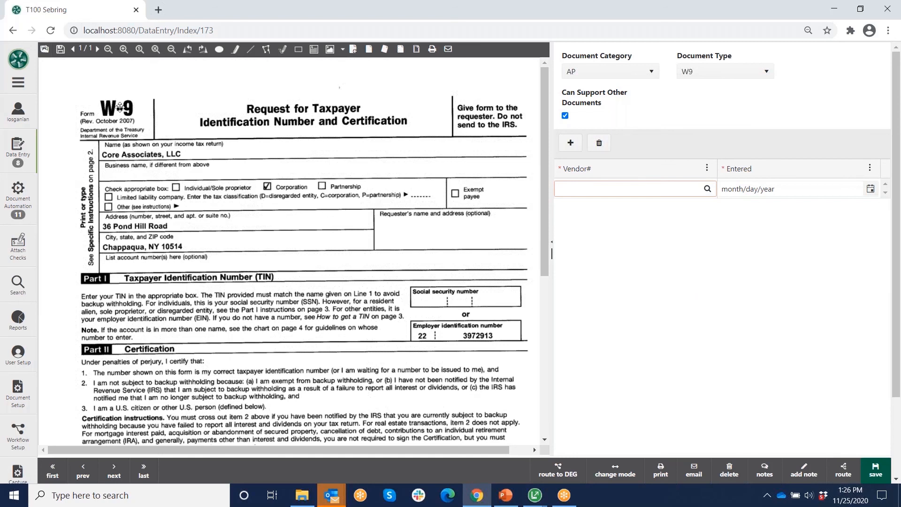
{"action": "left_click", "coordinate": [18, 85]}
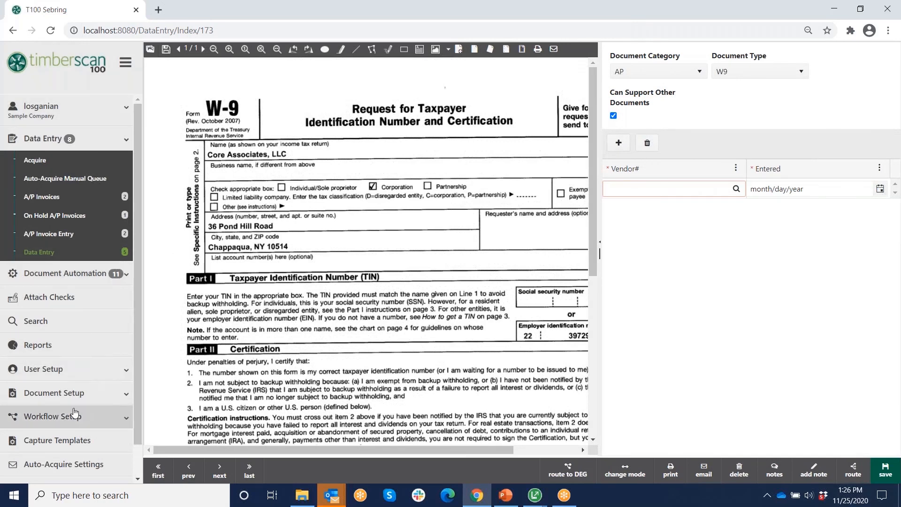
{"action": "scroll", "coordinate": [74, 412], "scroll_direction": "down", "scroll_amount": 1}
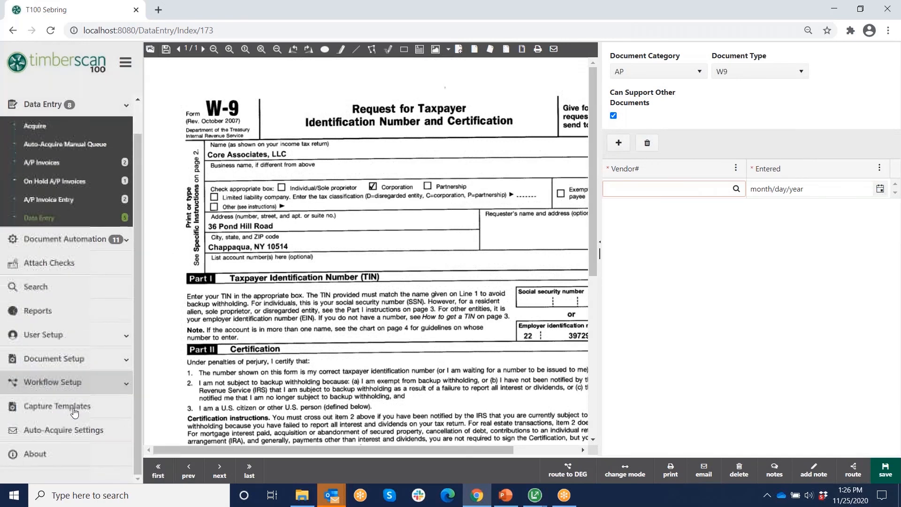
- On the Search page, choose category AP and document type AP Invoices
{"action": "left_click", "coordinate": [33, 287]}
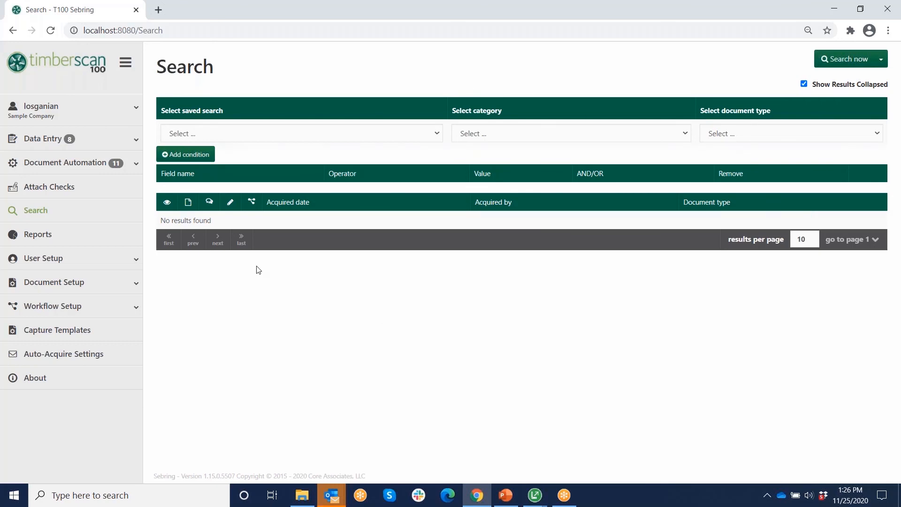
{"action": "left_click", "coordinate": [686, 135]}
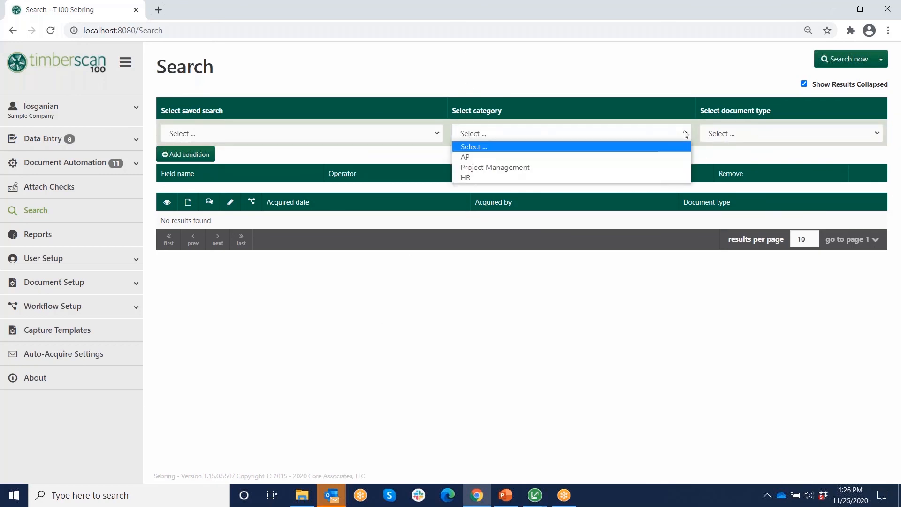
{"action": "left_click", "coordinate": [472, 157]}
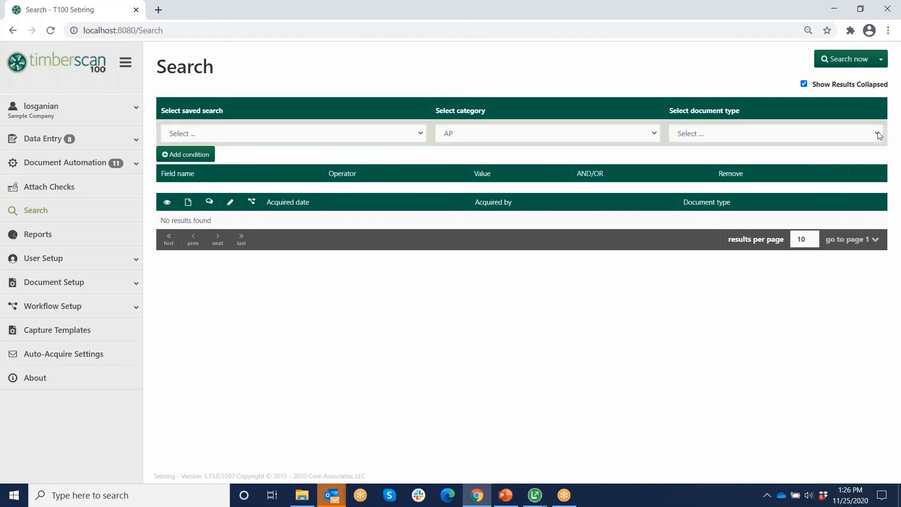
{"action": "left_click", "coordinate": [876, 134]}
{"action": "left_click", "coordinate": [699, 156]}
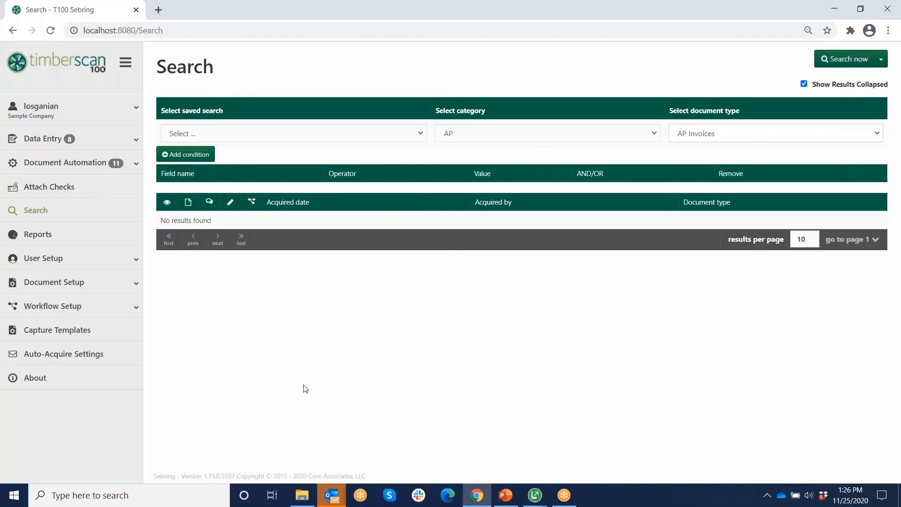
- Add an Invoice# condition row and look through its Field name and Operator choices
{"action": "left_click", "coordinate": [184, 160]}
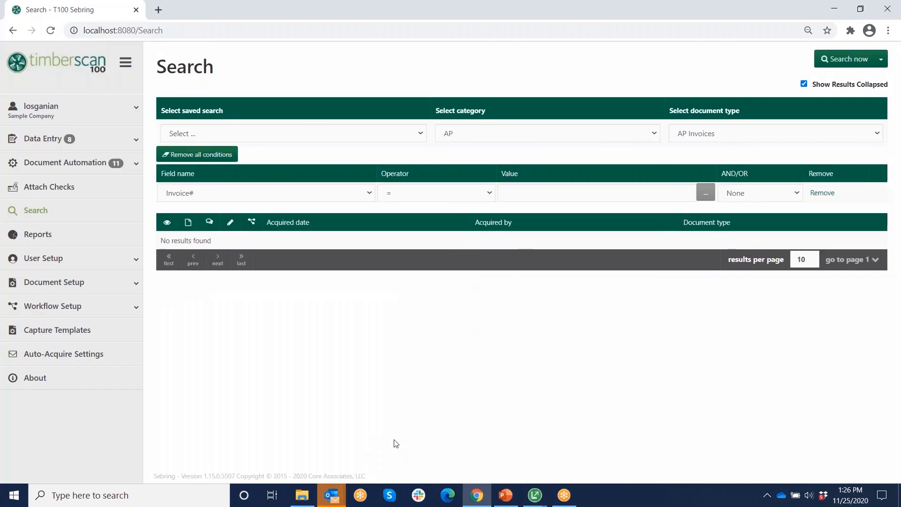
{"action": "left_click", "coordinate": [370, 192]}
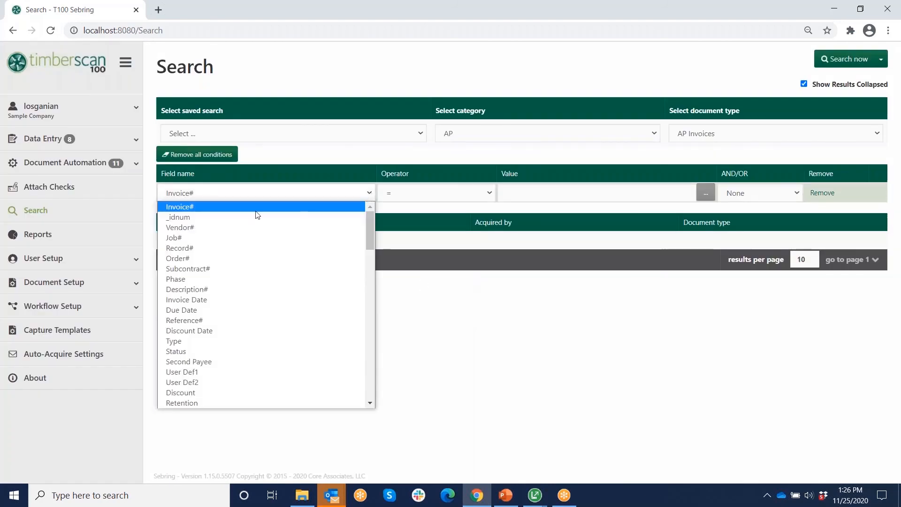
{"action": "left_click_drag", "start_coordinate": [367, 218], "coordinate": [370, 327]}
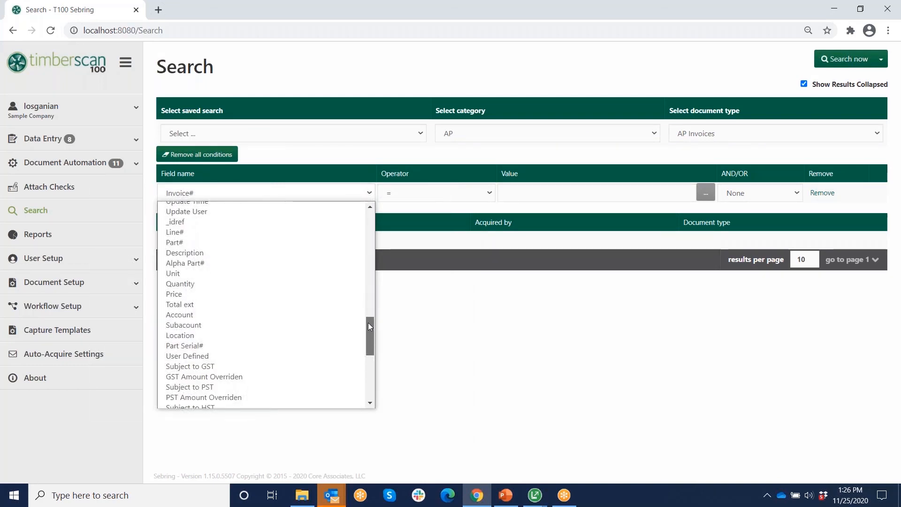
{"action": "left_click_drag", "start_coordinate": [370, 327], "coordinate": [368, 292]}
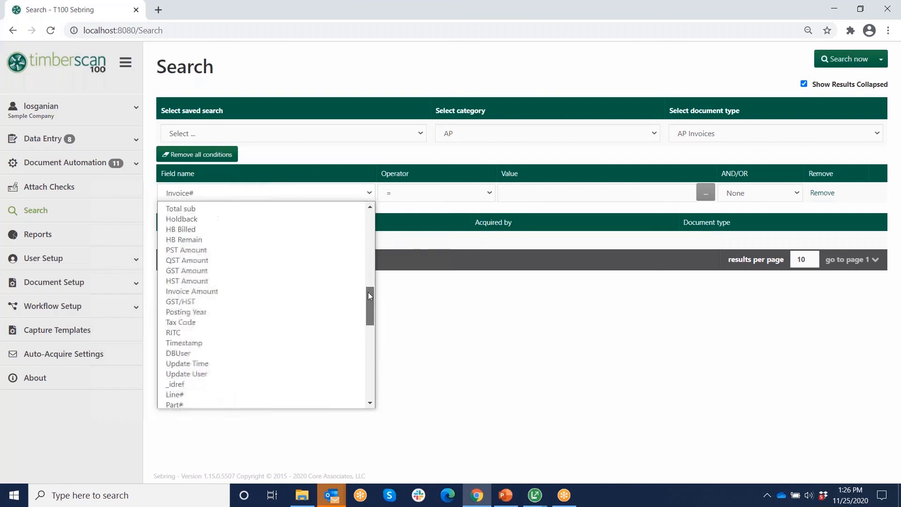
{"action": "left_click", "coordinate": [490, 193]}
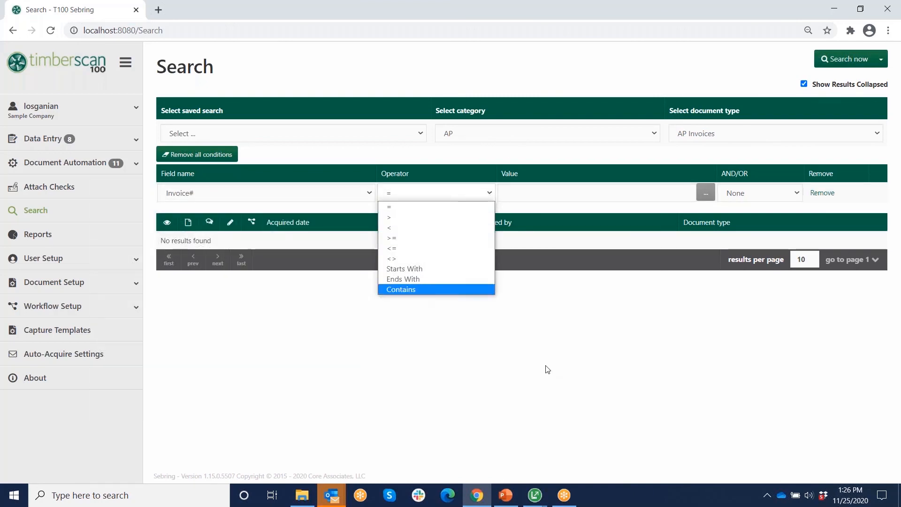
{"action": "left_click", "coordinate": [520, 371]}
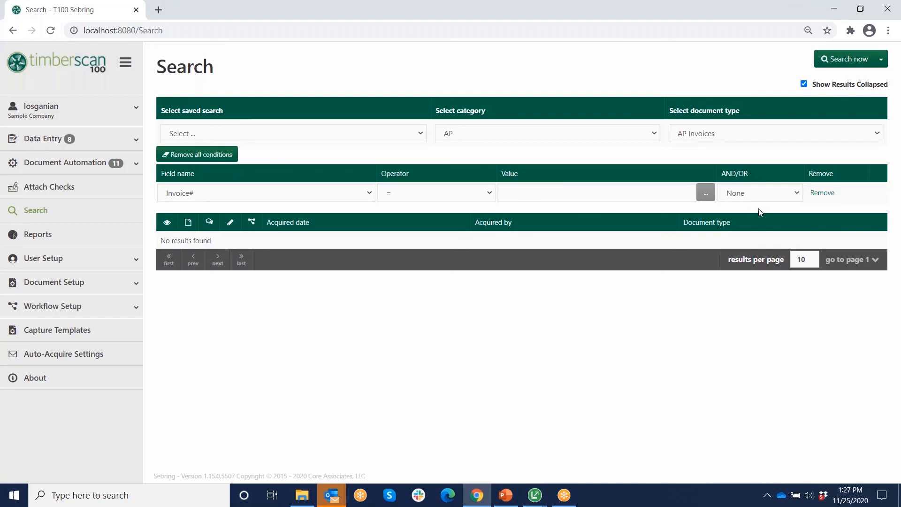
- Load the saved search 'Billing Back up for Job 215' and run it
{"action": "left_click", "coordinate": [421, 135]}
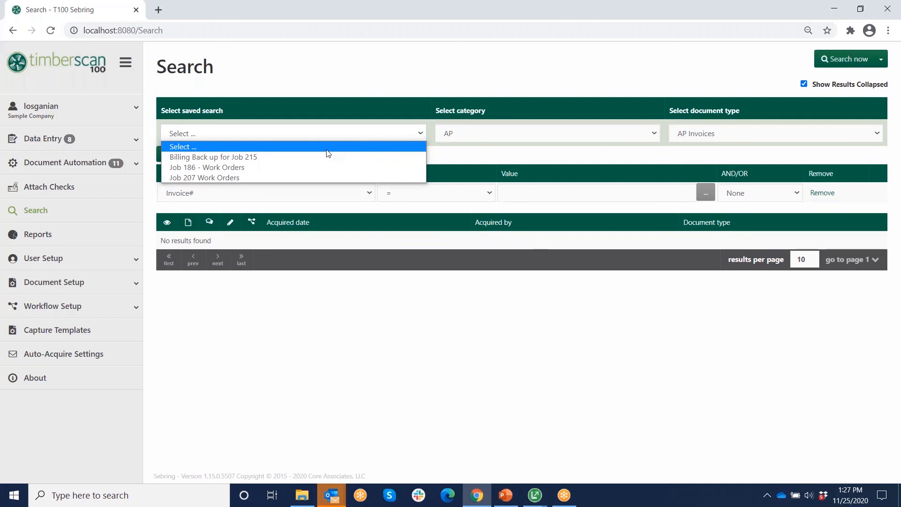
{"action": "left_click", "coordinate": [249, 159]}
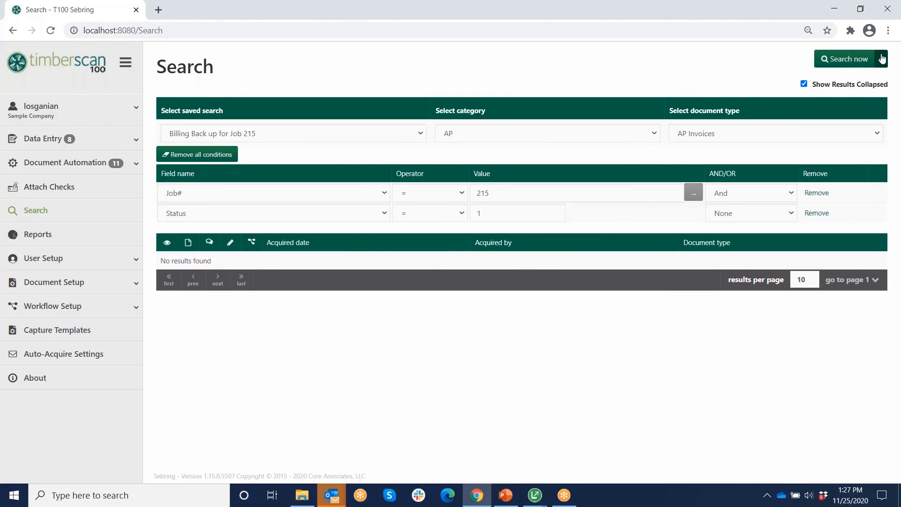
{"action": "left_click", "coordinate": [845, 61]}
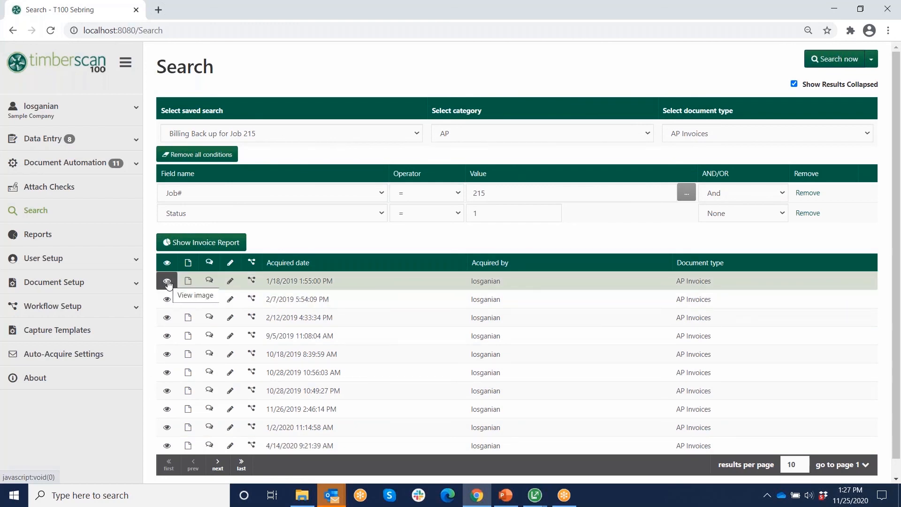
- Generate the 54-page Job 215 invoice report ($81,123.39 total) and scroll through its pages
{"action": "left_click", "coordinate": [215, 245]}
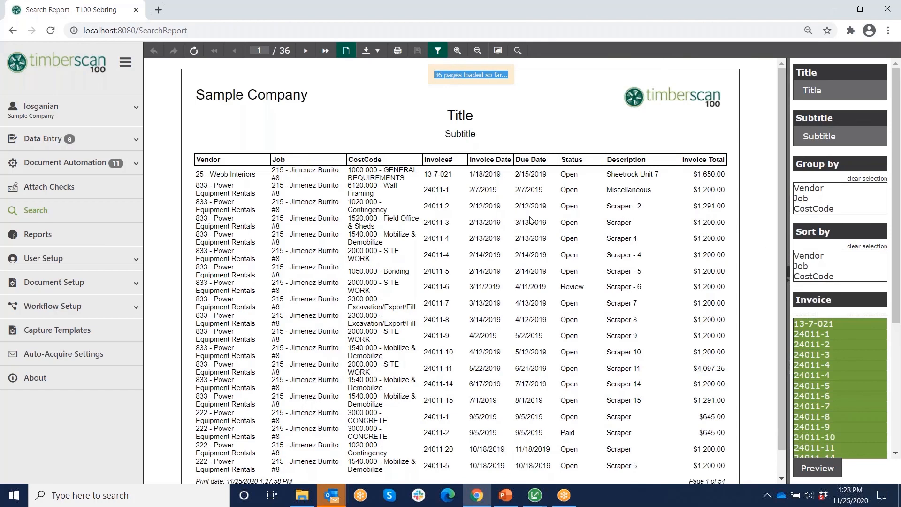
{"action": "scroll", "coordinate": [593, 151], "scroll_direction": "down", "scroll_amount": 10}
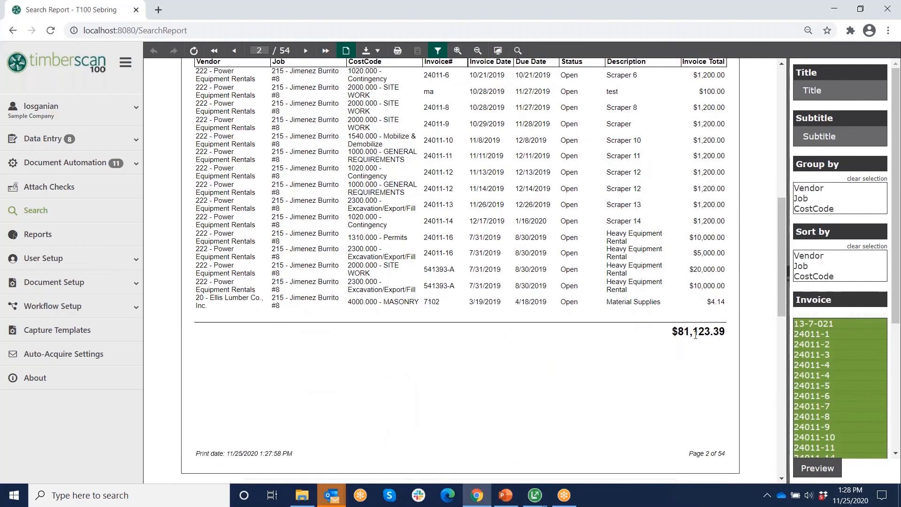
{"action": "scroll", "coordinate": [642, 351], "scroll_direction": "up", "scroll_amount": 3}
{"action": "scroll", "coordinate": [641, 352], "scroll_direction": "up", "scroll_amount": 6}
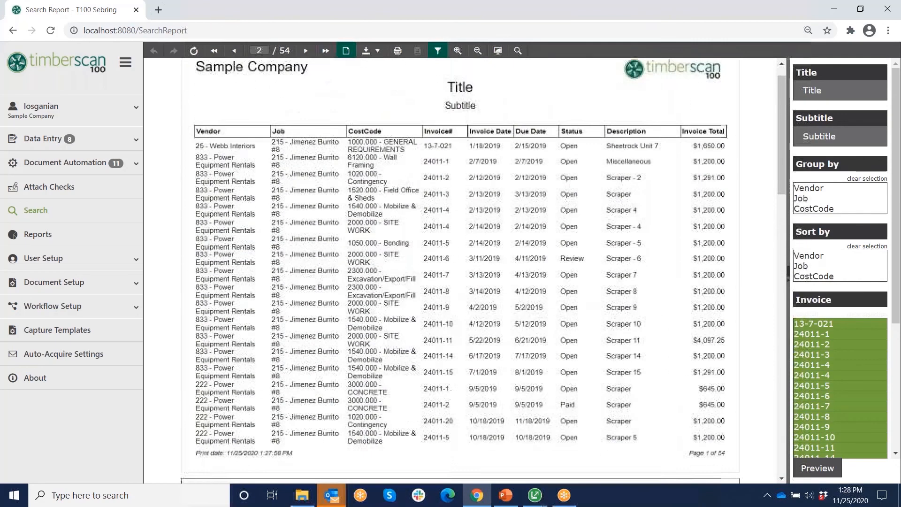
- Title the report 'Billing Back Up', subtitle it 'Job 215', and group it by CostCode
{"action": "left_click", "coordinate": [794, 92]}
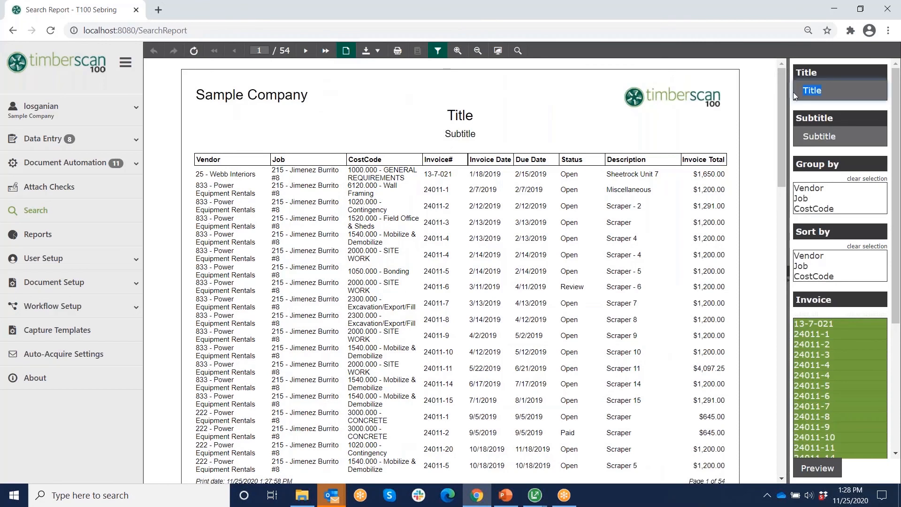
{"action": "type", "text": "Billing Back Up"}
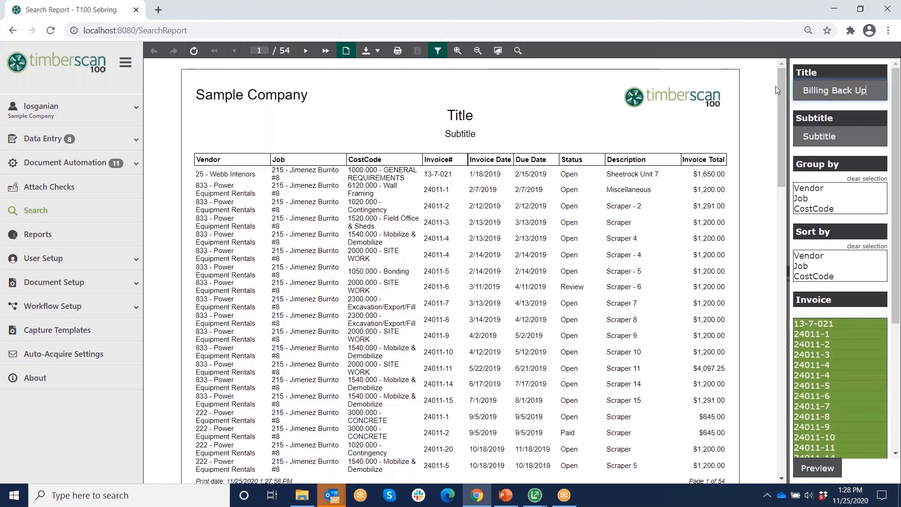
{"action": "key", "text": "Tab"}
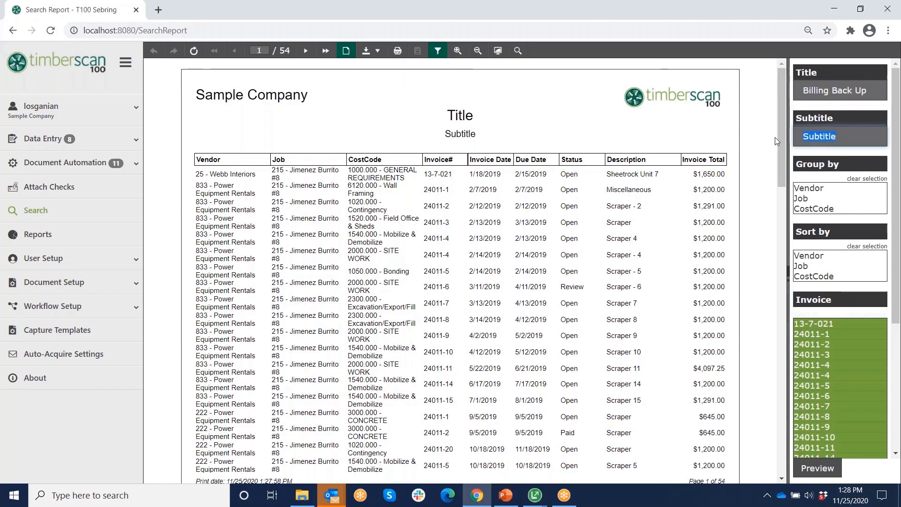
{"action": "type", "text": "Job "}
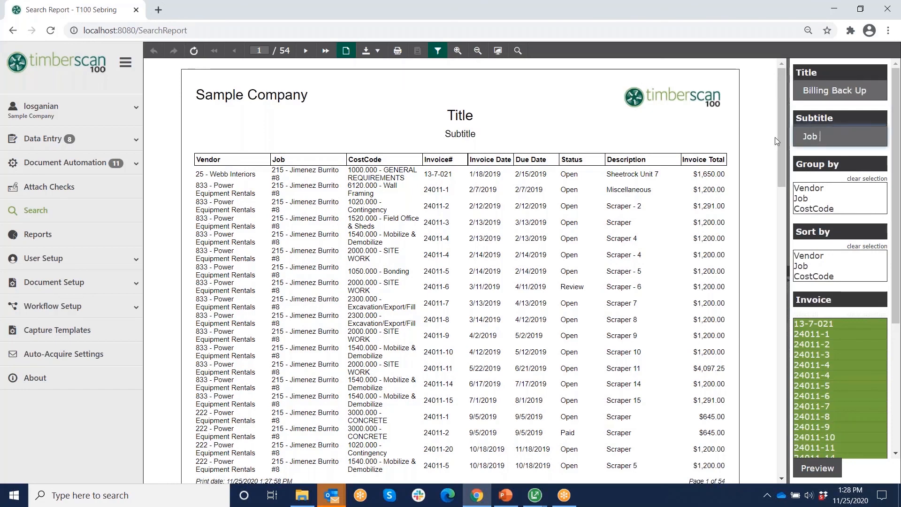
{"action": "type", "text": "215"}
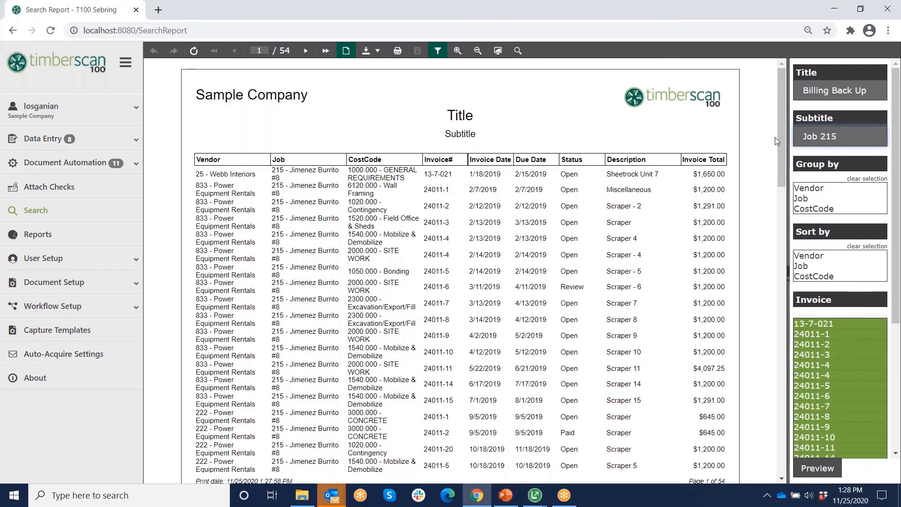
{"action": "left_click", "coordinate": [823, 208]}
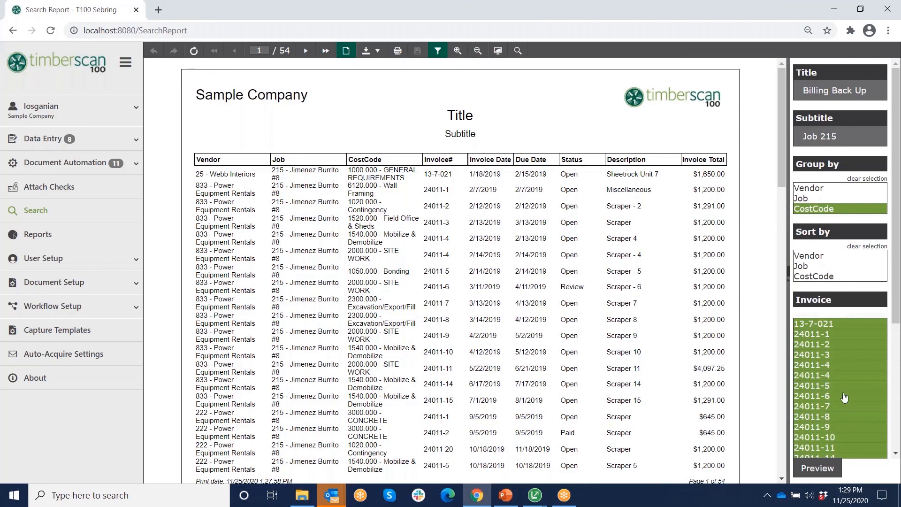
- Exclude both 24011-4 invoices and invoice 24011-8, then preview the regenerated report
{"action": "left_click", "coordinate": [831, 368]}
{"action": "left_click", "coordinate": [831, 375], "text": "ctrl"}
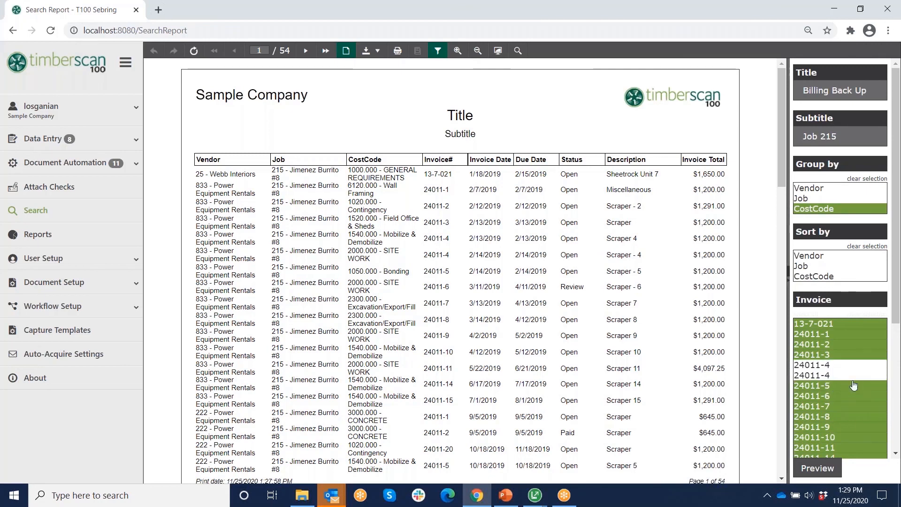
{"action": "left_click", "coordinate": [824, 418], "text": "ctrl"}
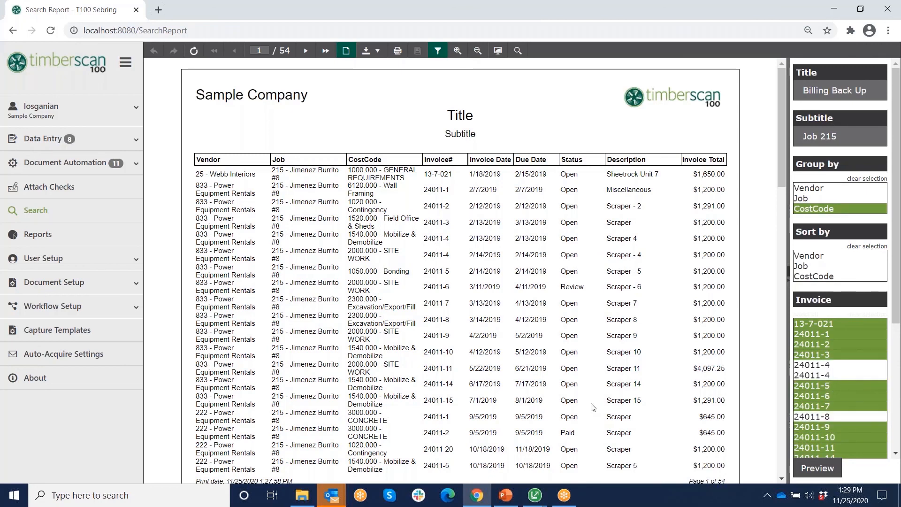
{"action": "left_click", "coordinate": [815, 468]}
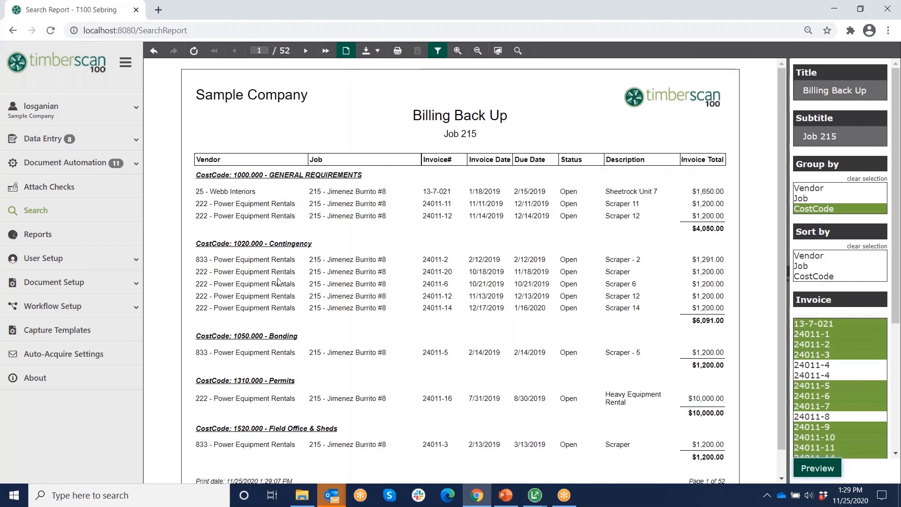
- Review the scanned invoice and purchase order images after the $77,523.39 cost-code summary, then reveal the Acrobat (PDF) export
{"action": "scroll", "coordinate": [503, 101], "scroll_direction": "down", "scroll_amount": 1}
{"action": "scroll", "coordinate": [483, 271], "scroll_direction": "down", "scroll_amount": 15}
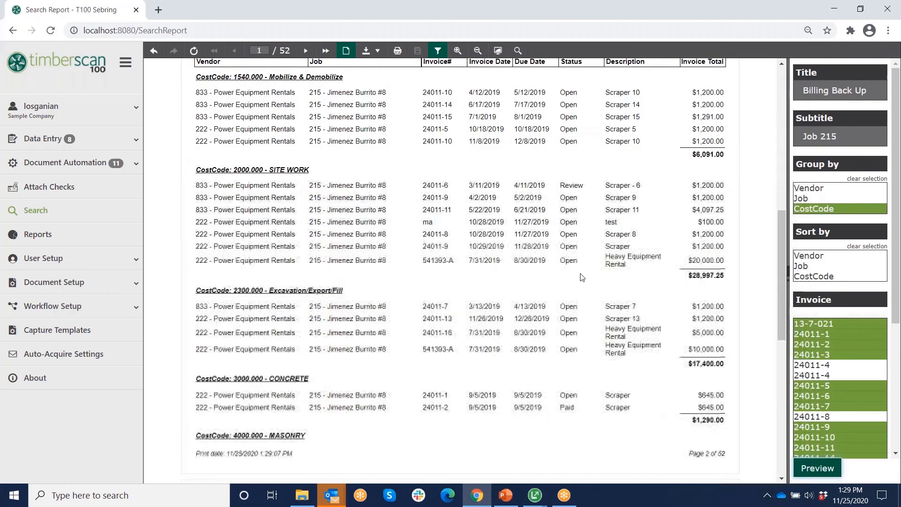
{"action": "scroll", "coordinate": [586, 277], "scroll_direction": "down", "scroll_amount": 3}
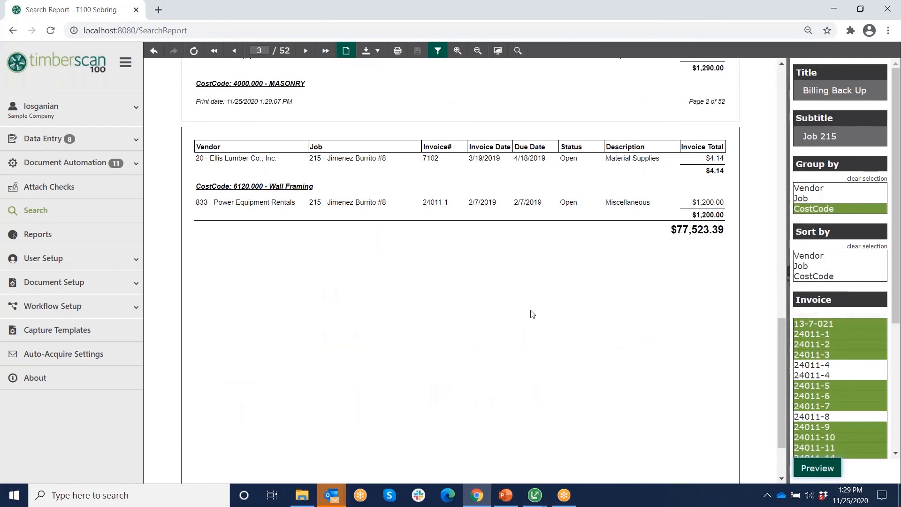
{"action": "scroll", "coordinate": [534, 317], "scroll_direction": "down", "scroll_amount": 2}
{"action": "scroll", "coordinate": [534, 316], "scroll_direction": "down", "scroll_amount": 12}
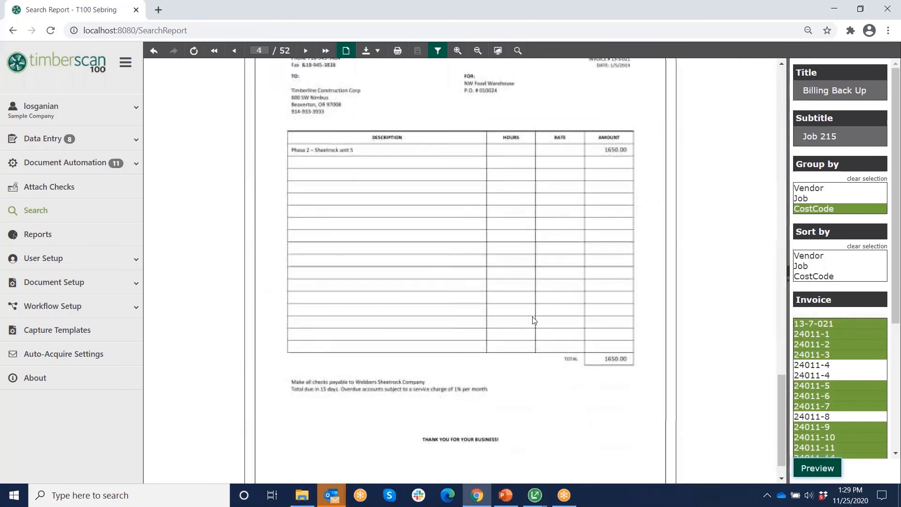
{"action": "scroll", "coordinate": [533, 320], "scroll_direction": "down", "scroll_amount": 12}
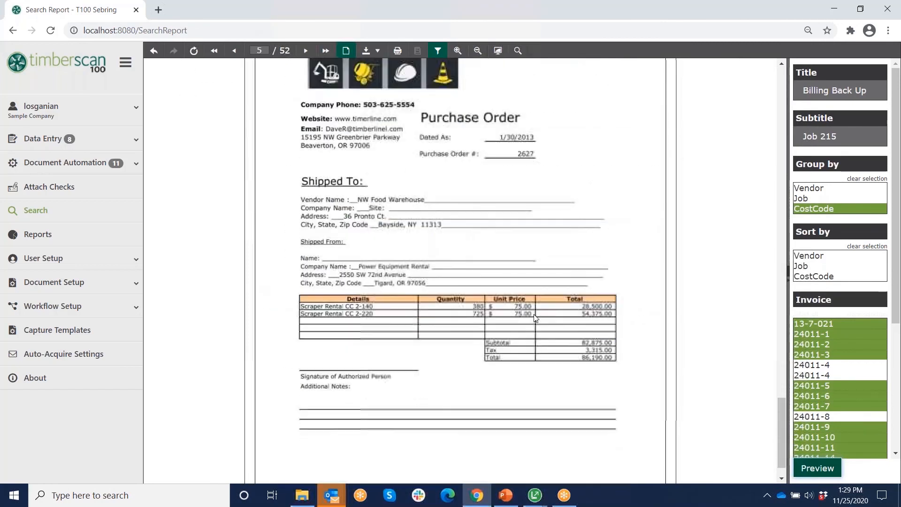
{"action": "scroll", "coordinate": [534, 316], "scroll_direction": "down", "scroll_amount": 10}
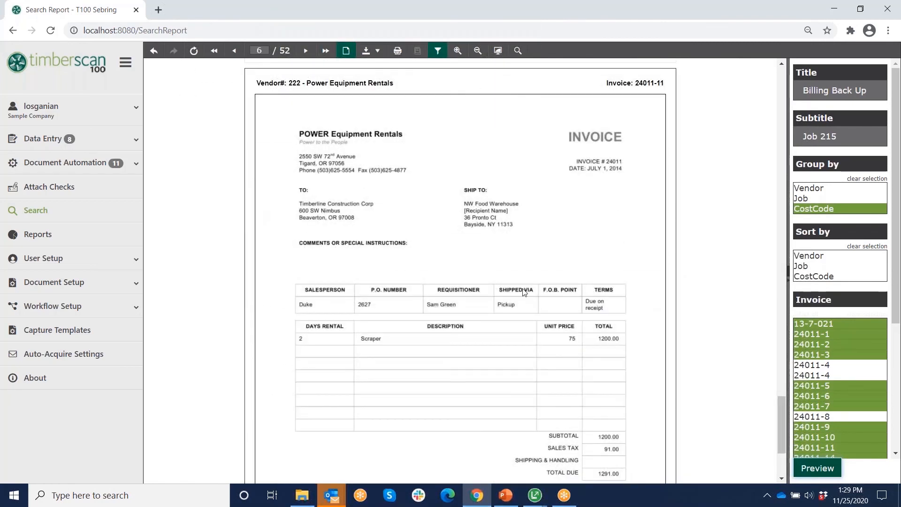
{"action": "mouse_move", "coordinate": [366, 50]}
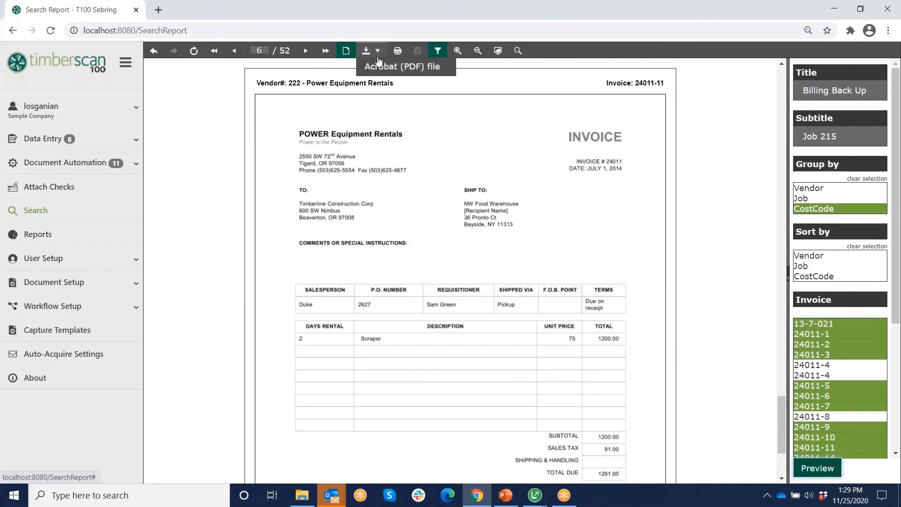